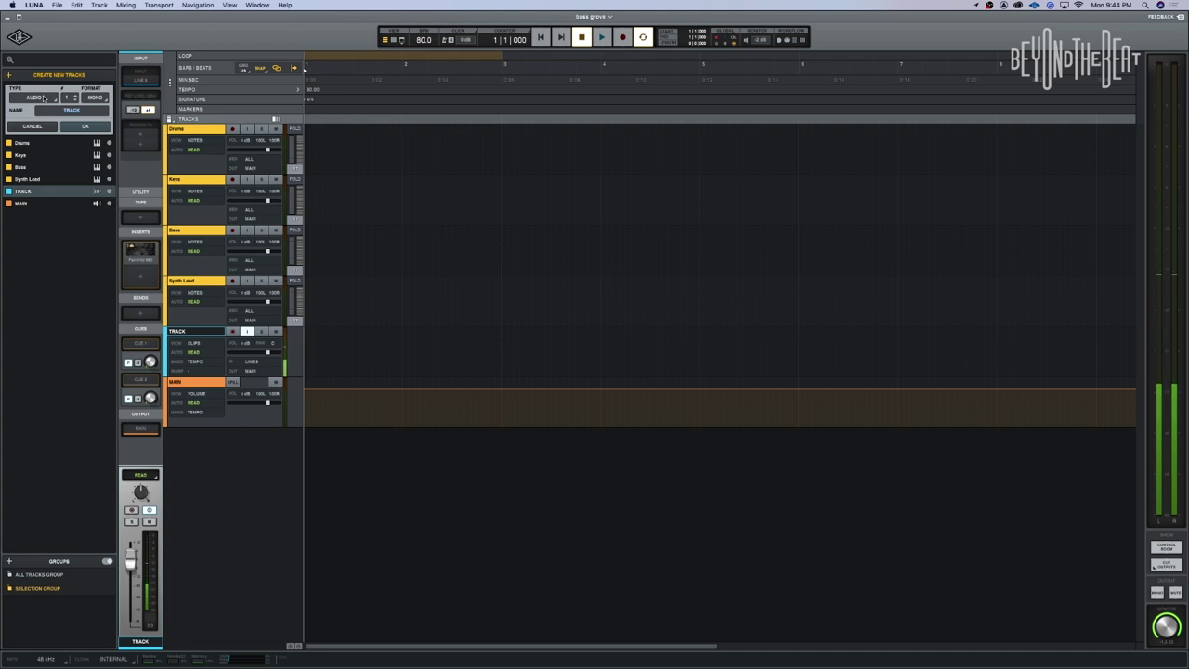
Step: Add a stereo instrument track that uses Shape and name it Percussion
{"action": "left_click", "coordinate": [42, 98]}
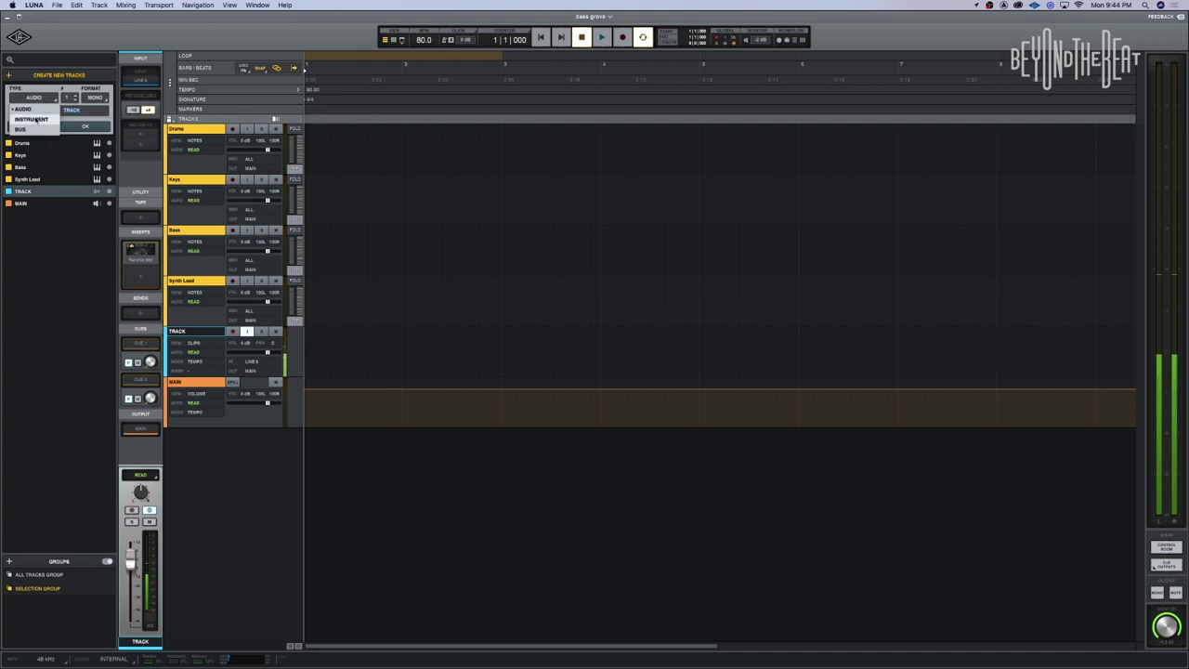
{"action": "left_click", "coordinate": [37, 119]}
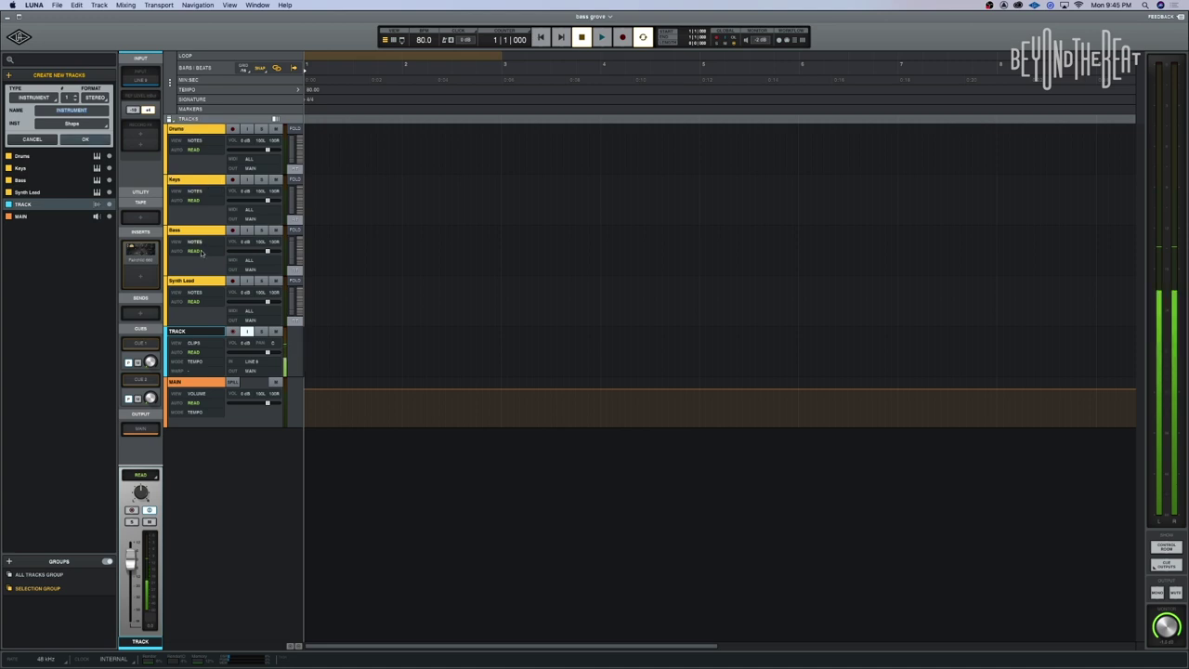
{"action": "left_click", "coordinate": [93, 142]}
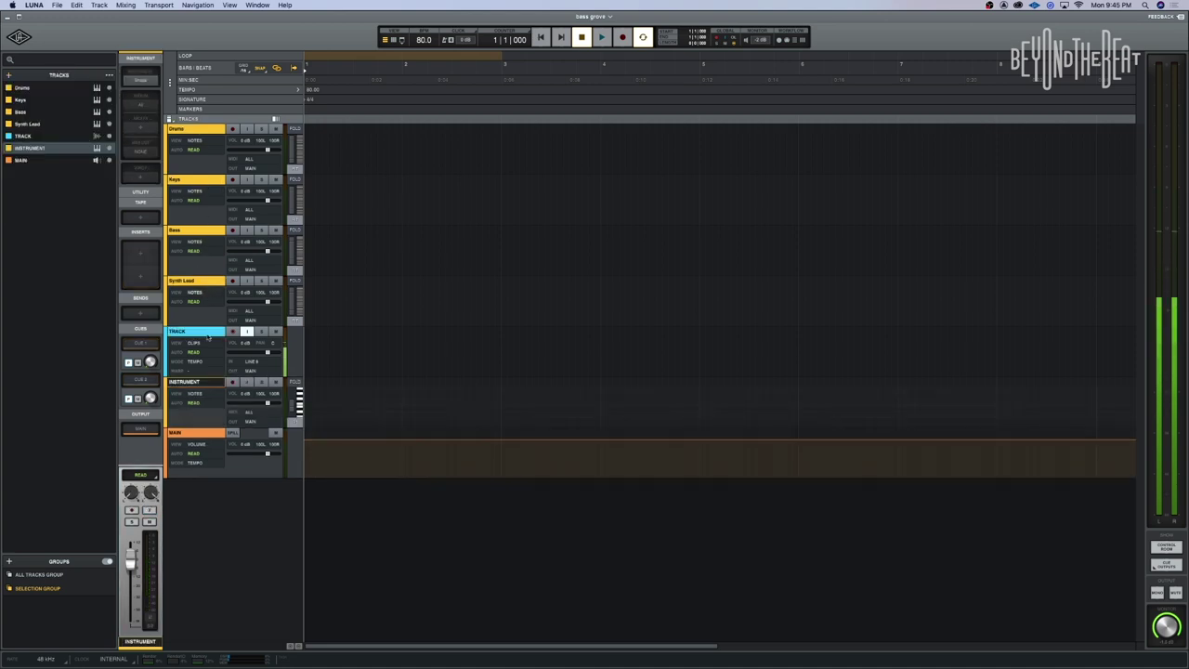
{"action": "double_click", "coordinate": [185, 382]}
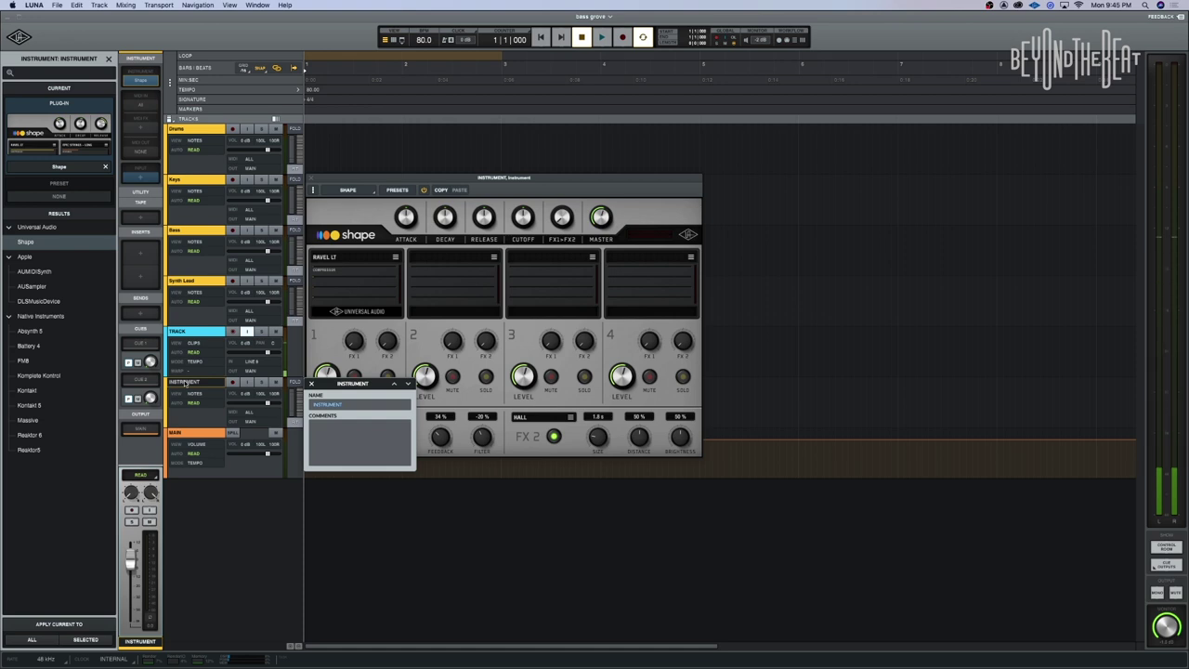
{"action": "type", "text": "Percussion"}
{"action": "key", "text": "Return"}
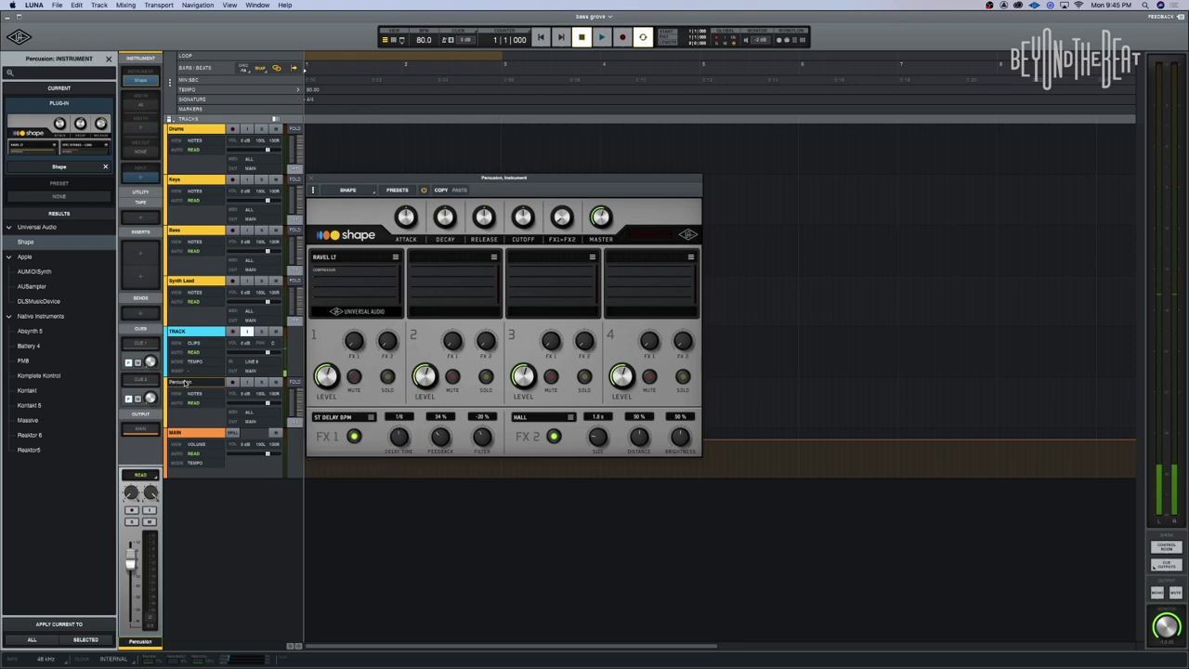
{"action": "key", "text": "super+w"}
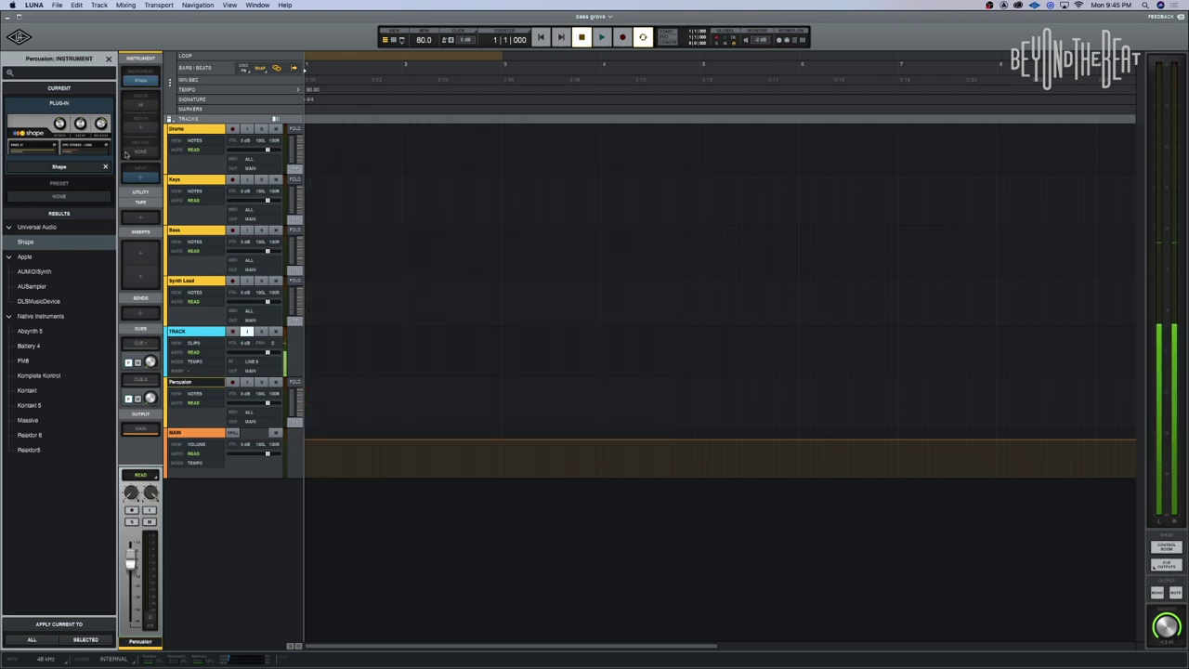
Step: Move the audio track named TRACK below Percussion and rename it TB
{"action": "left_click_drag", "start_coordinate": [177, 332], "coordinate": [173, 384]}
{"action": "double_click", "coordinate": [175, 382]}
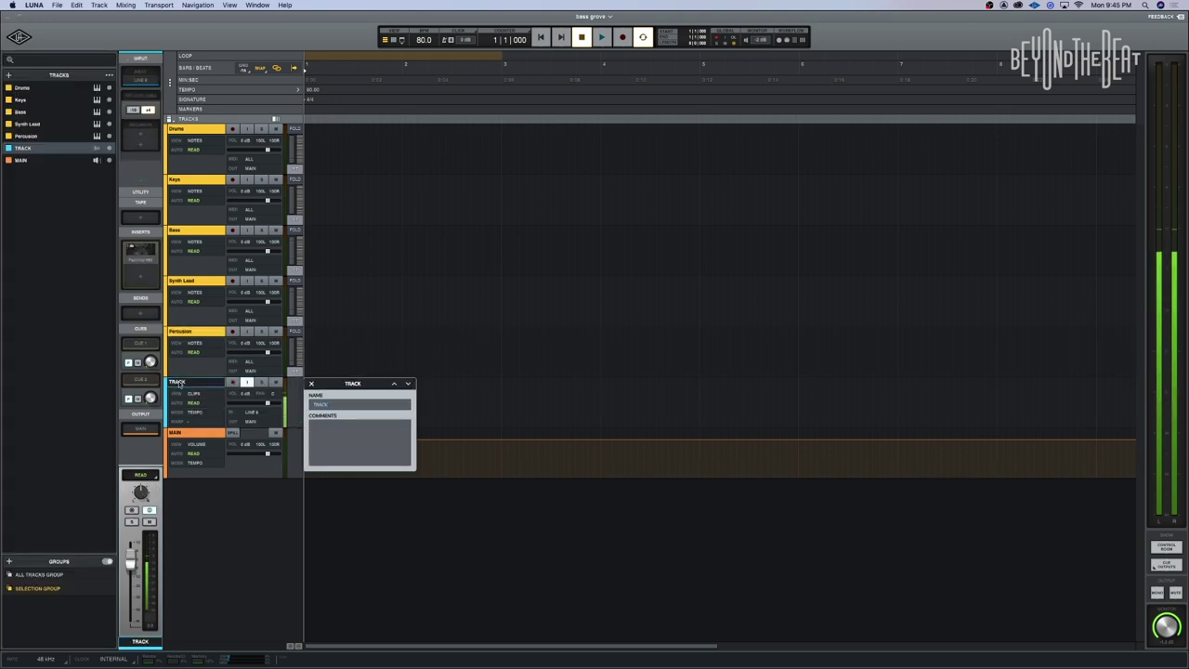
{"action": "key", "text": "Return"}
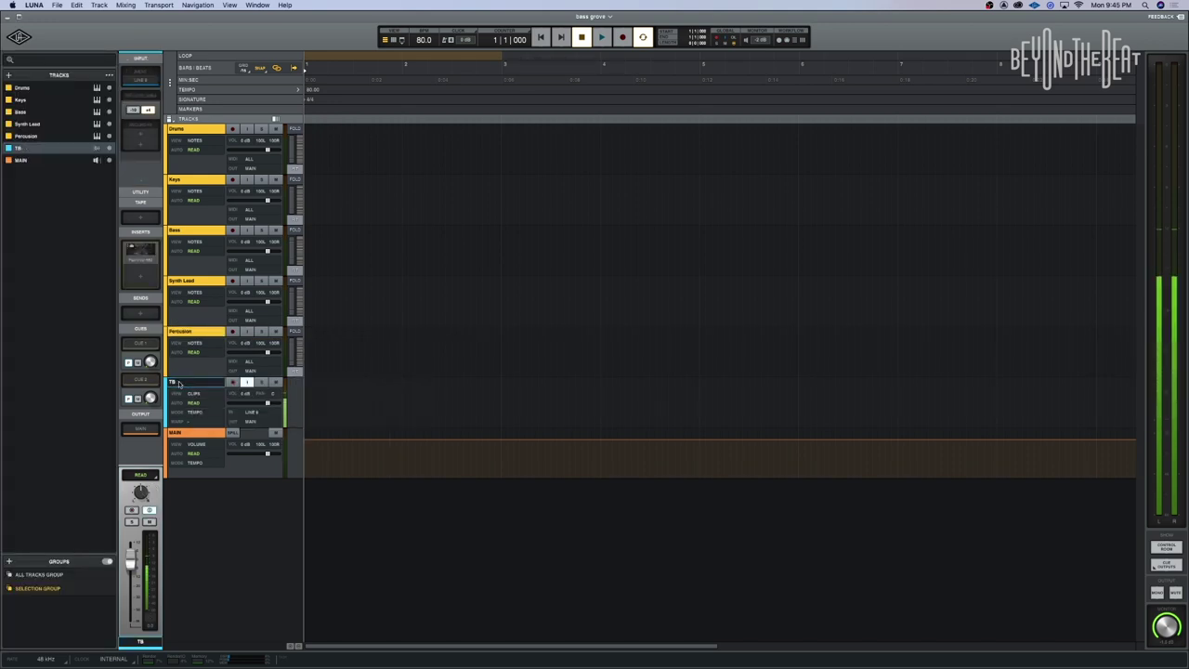
Step: Change the color of the Drums track to magenta pink
{"action": "left_click", "coordinate": [183, 144]}
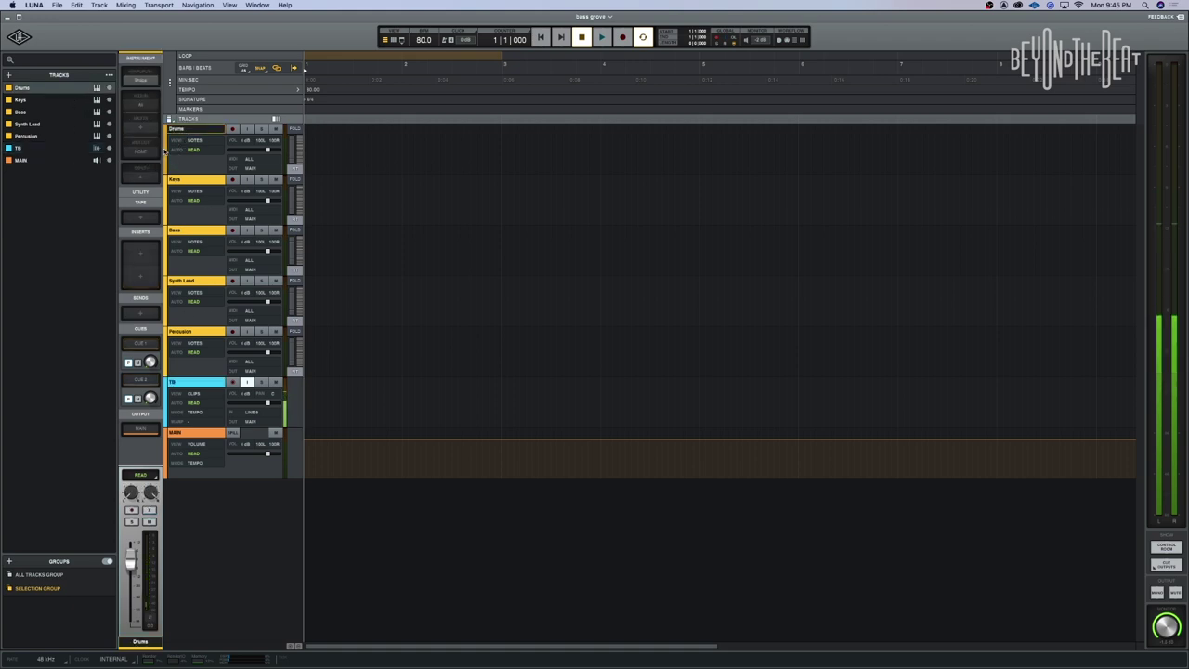
{"action": "left_click", "coordinate": [9, 88]}
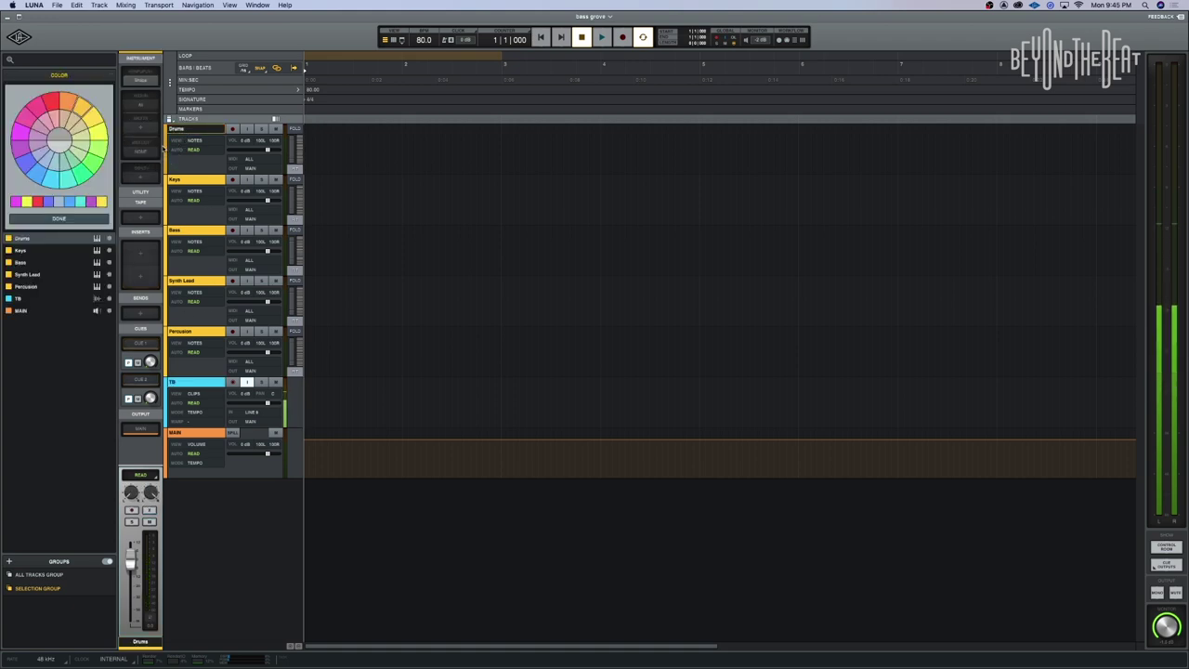
{"action": "left_click", "coordinate": [29, 117]}
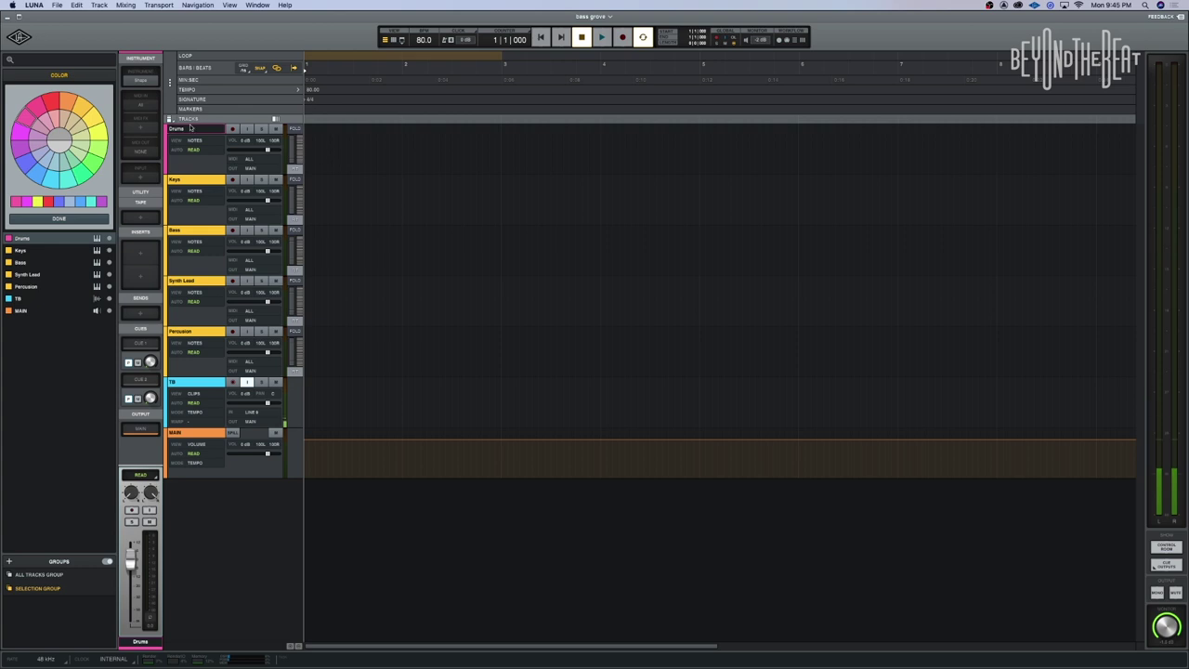
Step: Arm the Drums track for recording and make it about three times as tall
{"action": "left_click", "coordinate": [233, 129]}
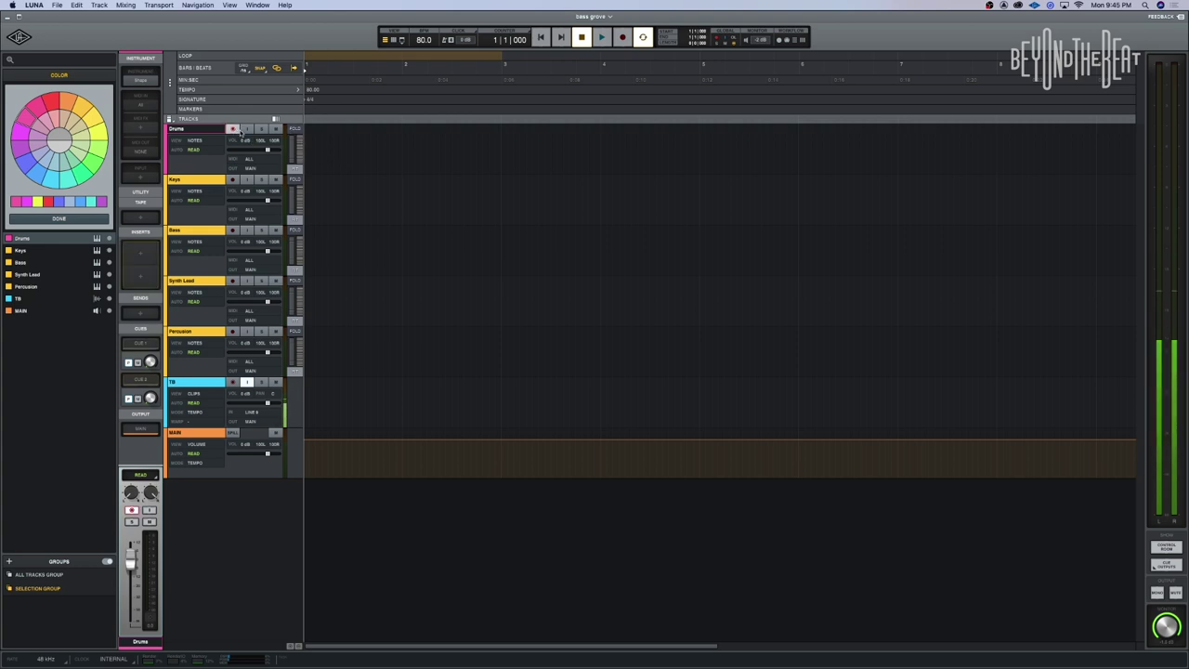
{"action": "left_click_drag", "start_coordinate": [232, 174], "coordinate": [234, 271]}
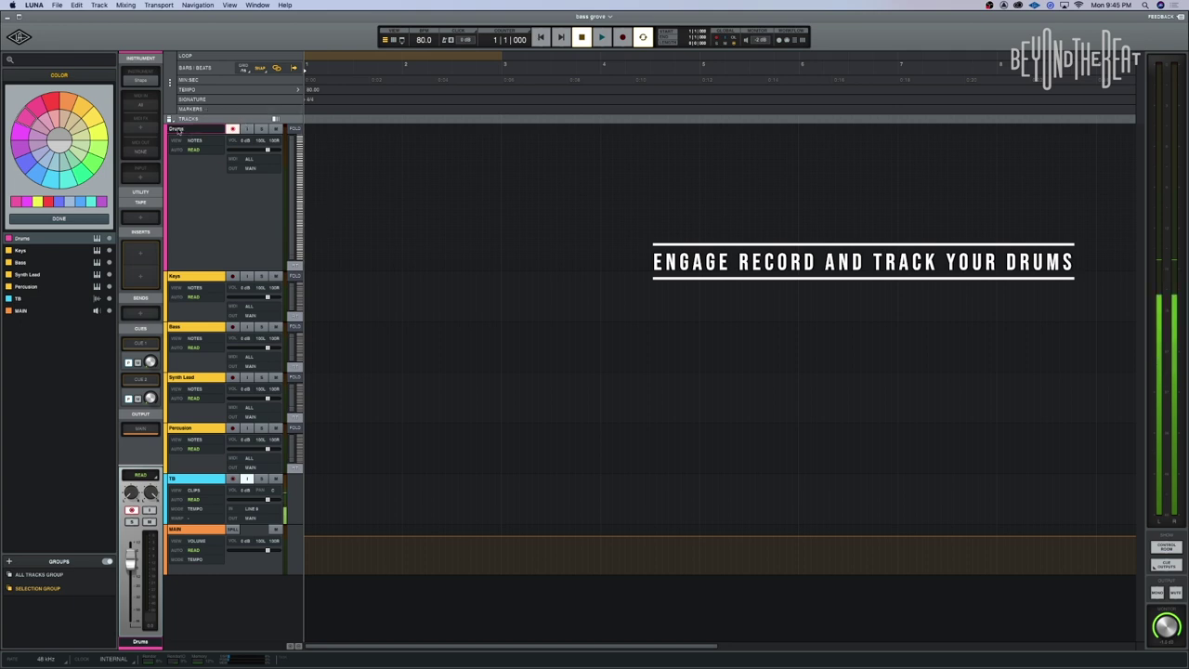
Step: Load the 8-Bit DM OBM kit from the Drums category into part 1 of the Shape instrument on the Drums track
{"action": "left_click", "coordinate": [149, 81]}
{"action": "left_click", "coordinate": [345, 197]}
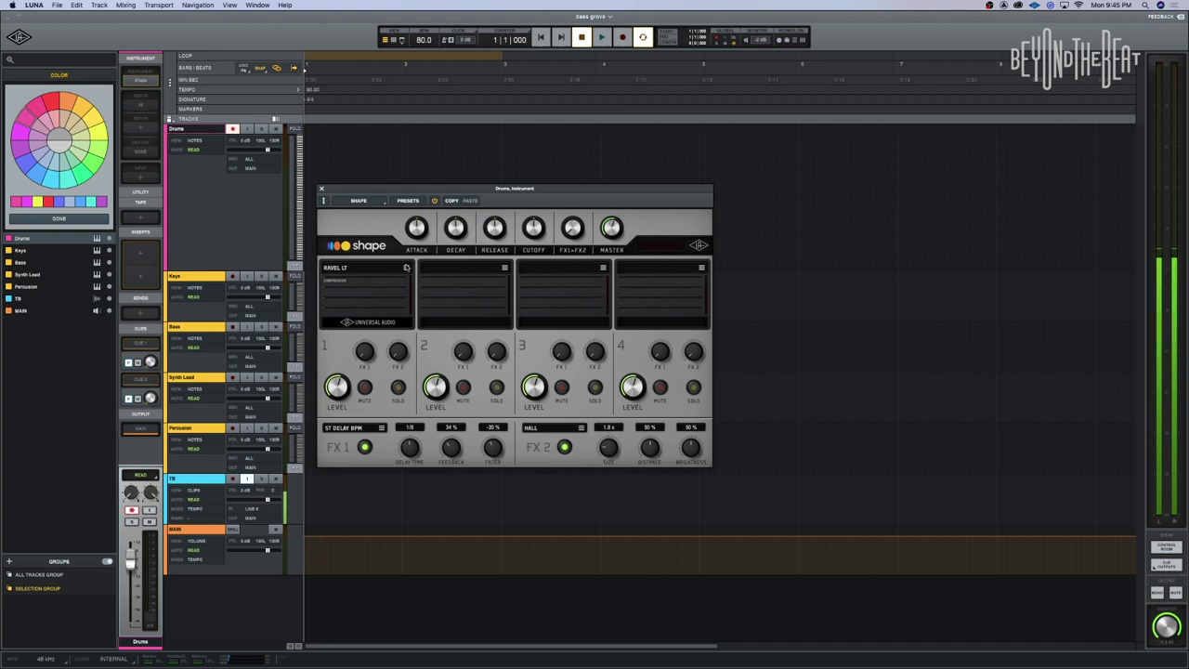
{"action": "left_click", "coordinate": [406, 268]}
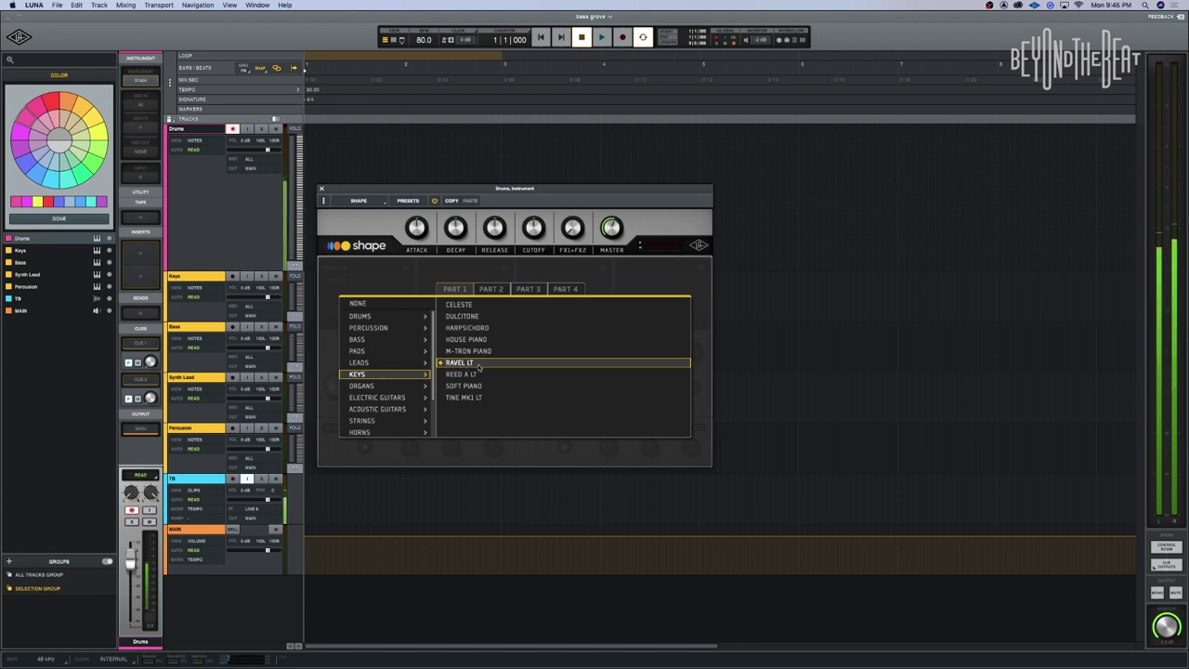
{"action": "left_click", "coordinate": [365, 318]}
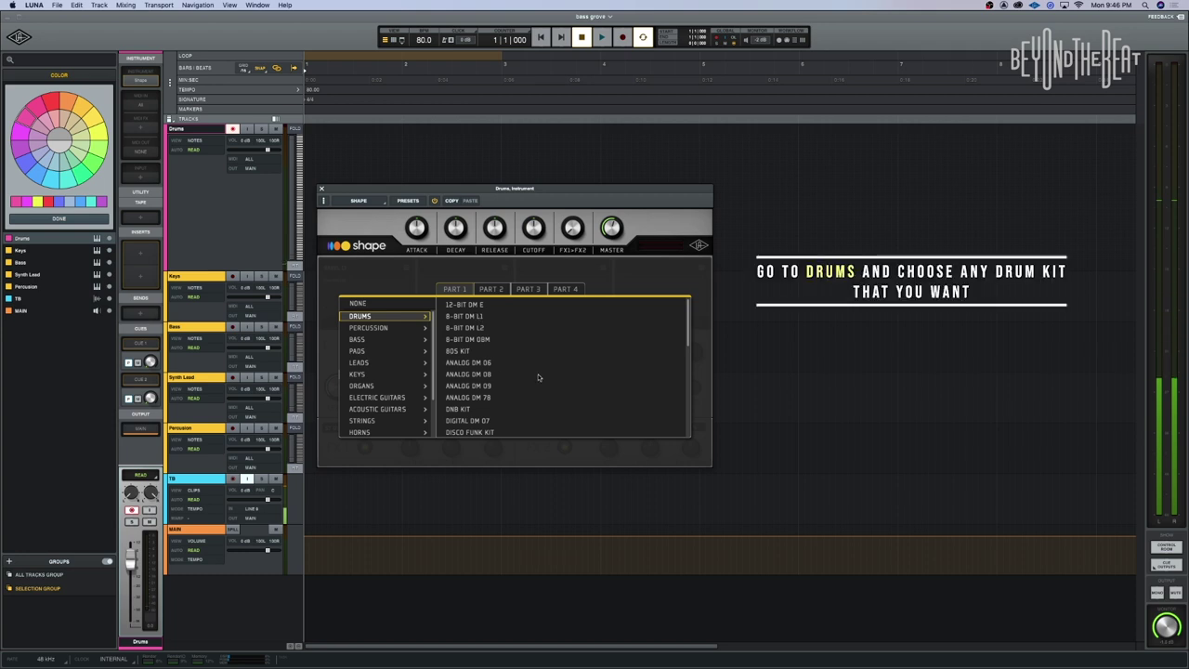
{"action": "left_click", "coordinate": [467, 339]}
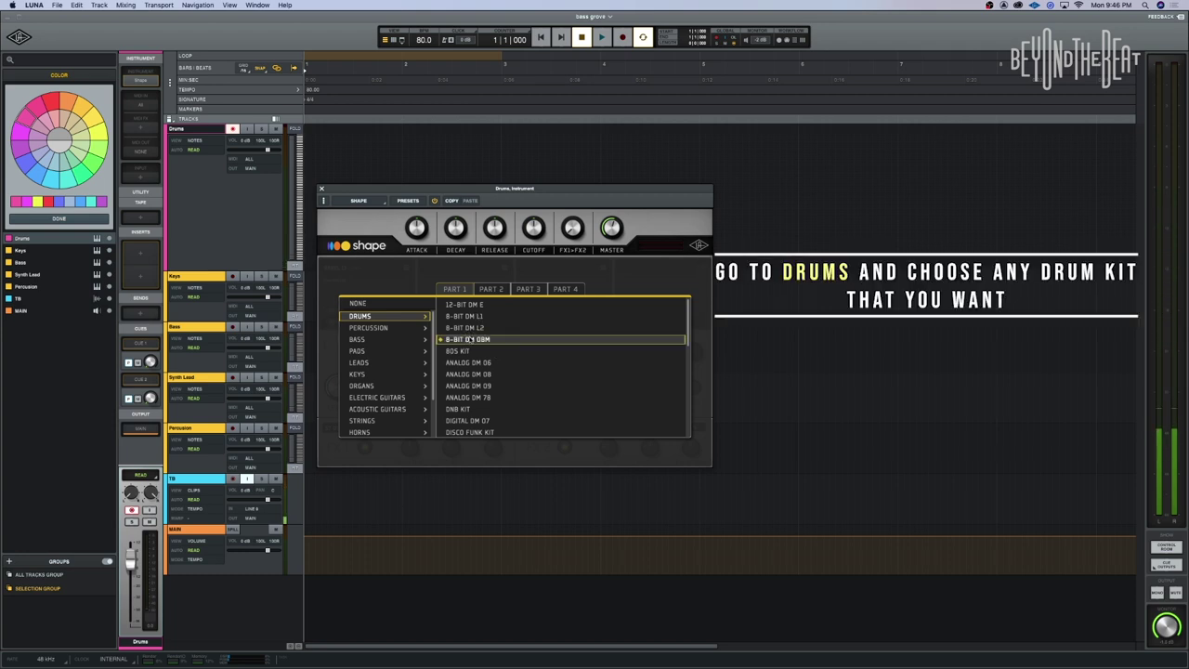
{"action": "left_click", "coordinate": [322, 188]}
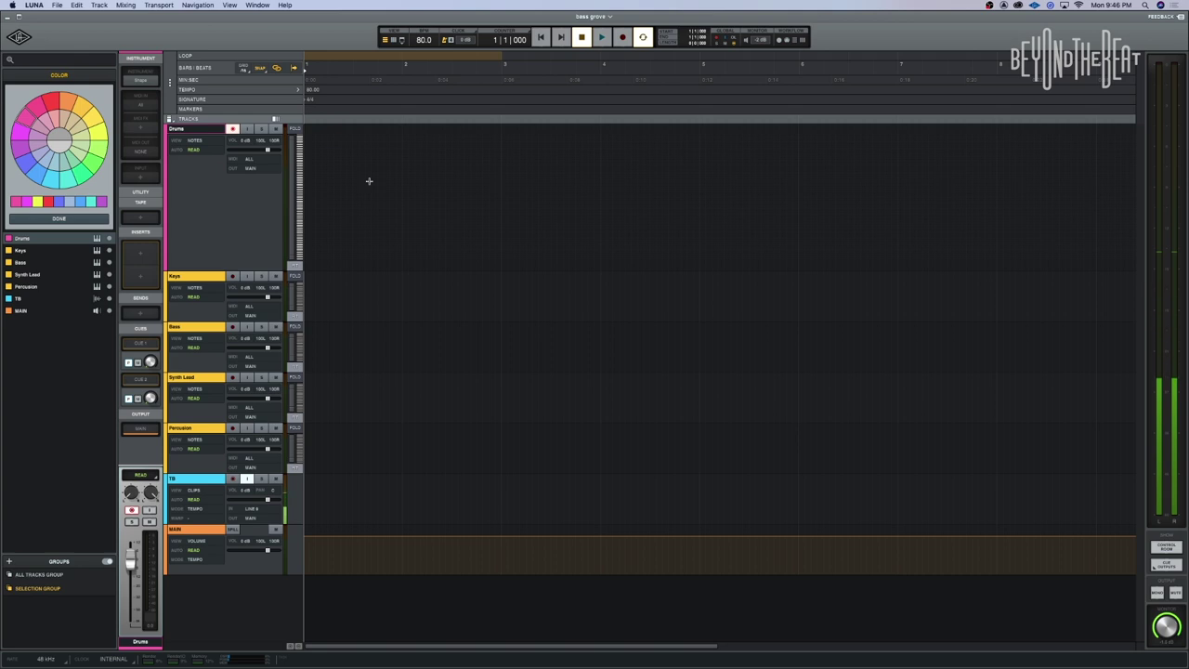
Step: Play the project from bar 1 to hear the metronome click
{"action": "left_click", "coordinate": [601, 37]}
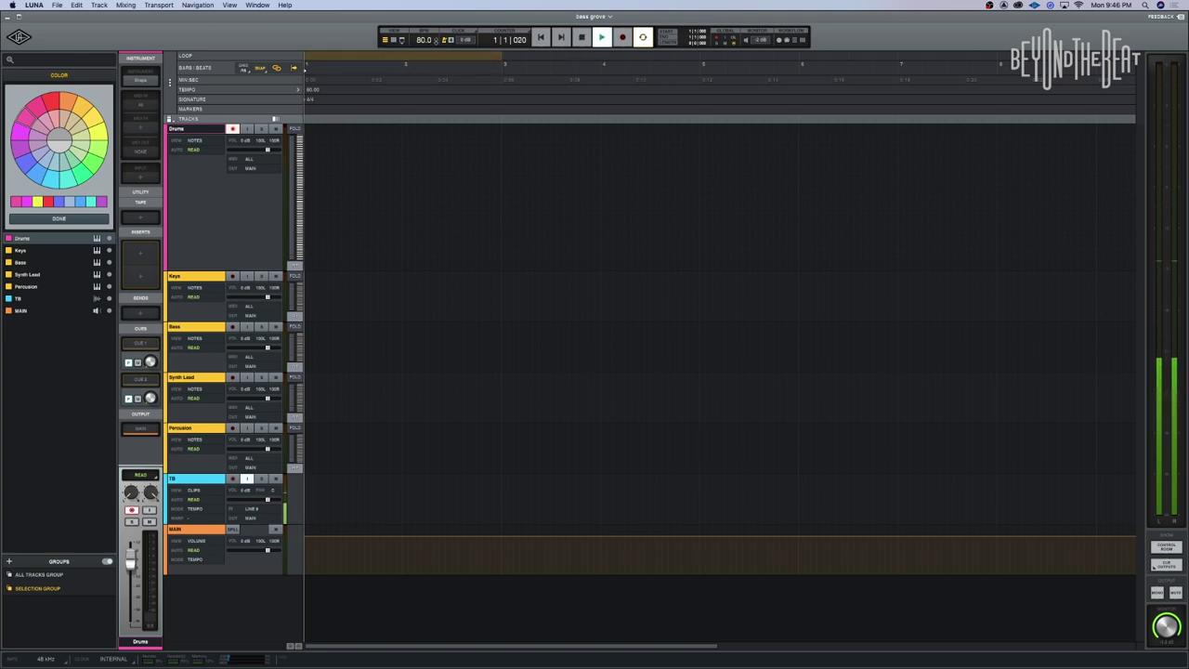
{"action": "key", "text": "space"}
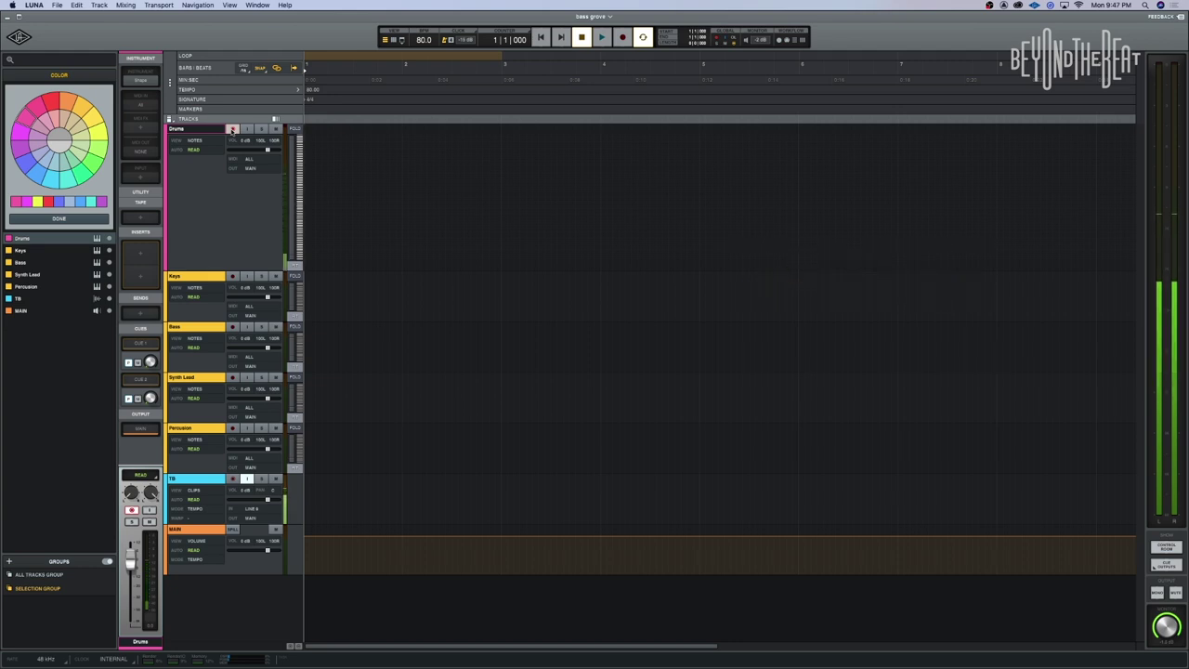
{"action": "key", "text": "super+space"}
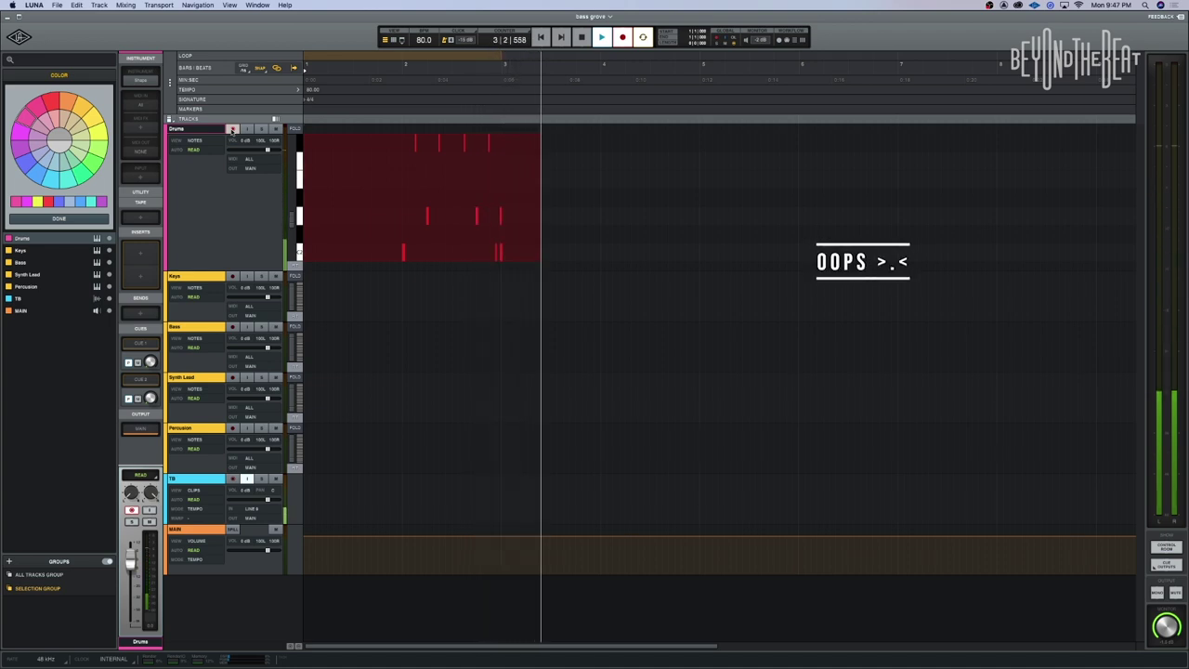
{"action": "key", "text": "space"}
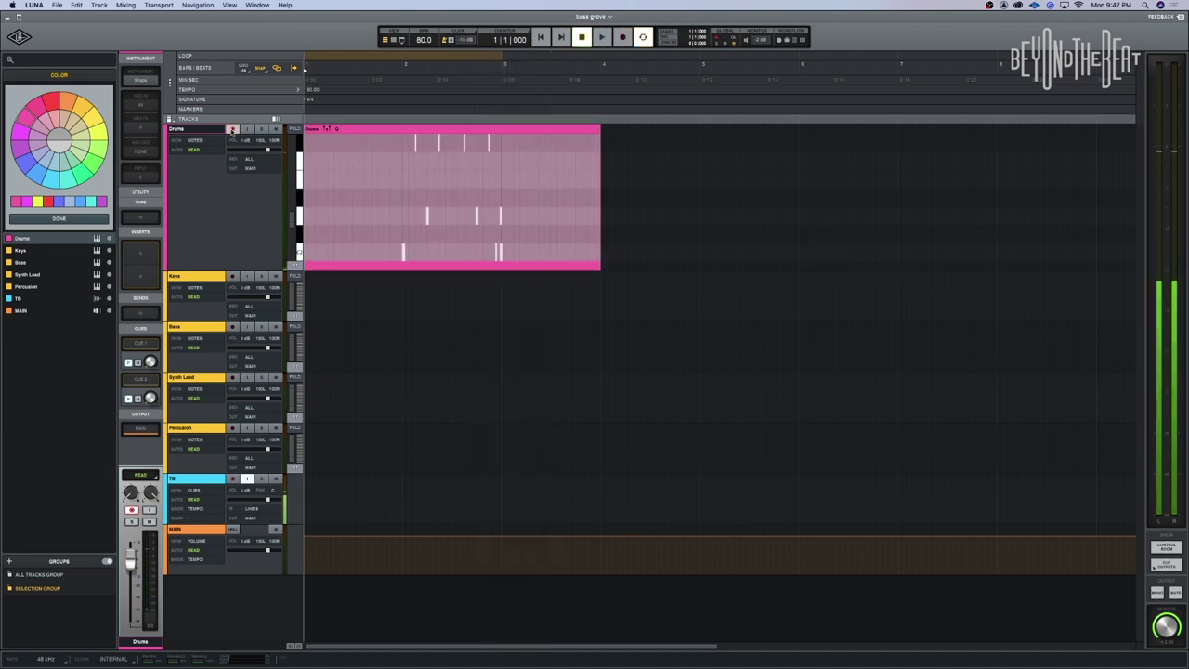
{"action": "key", "text": "super+z"}
Step: Record a kick, snare and hi-hat pattern on the Drums track, starting on bar 2 and running through bar 3
{"action": "key", "text": "space"}
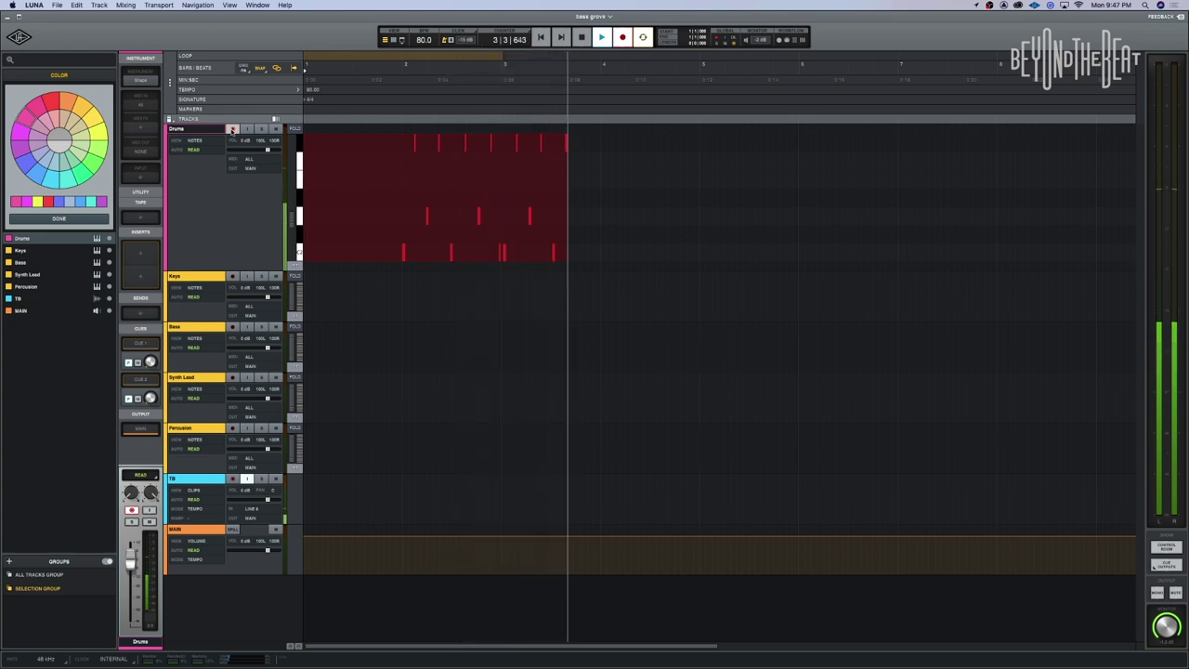
{"action": "key", "text": "space"}
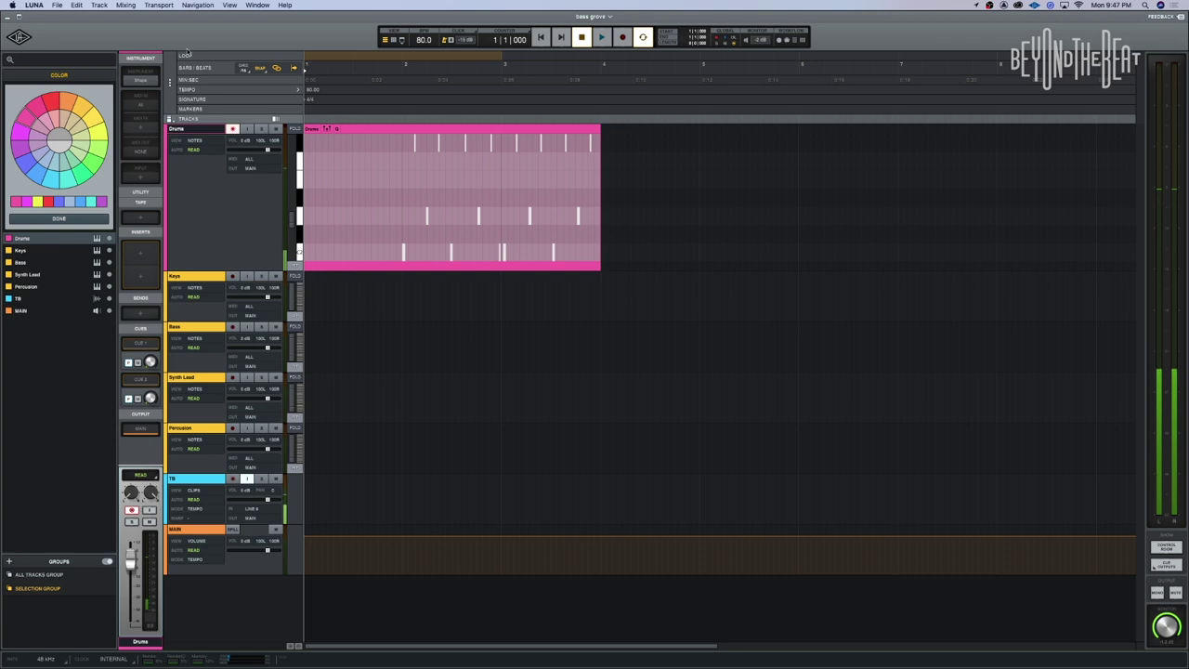
Step: Quantize the recorded drum clip to a straight 1/16 grid
{"action": "left_click", "coordinate": [337, 129]}
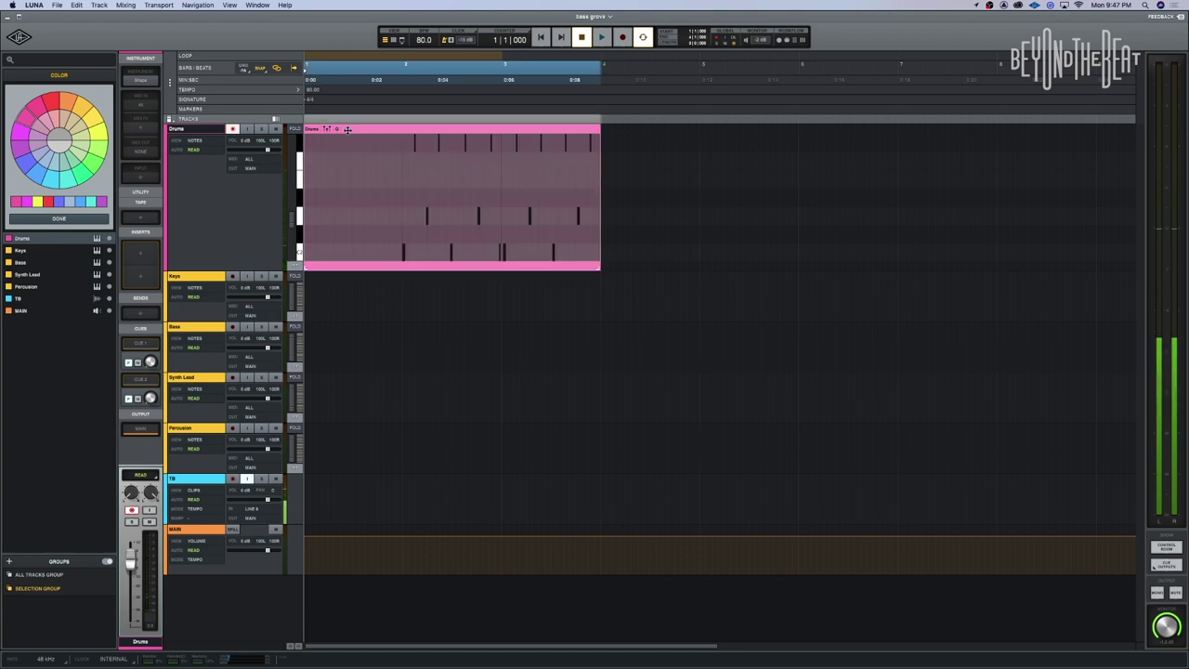
{"action": "left_click", "coordinate": [337, 129]}
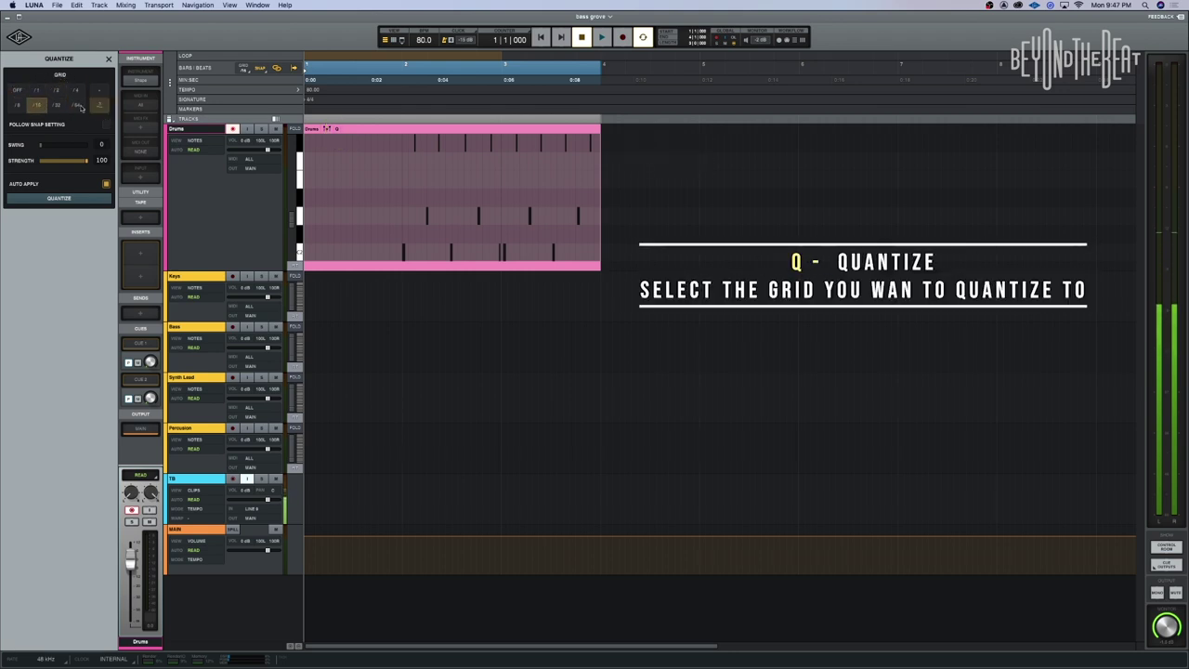
{"action": "left_click", "coordinate": [36, 104]}
{"action": "left_click", "coordinate": [33, 105]}
{"action": "left_click", "coordinate": [66, 199]}
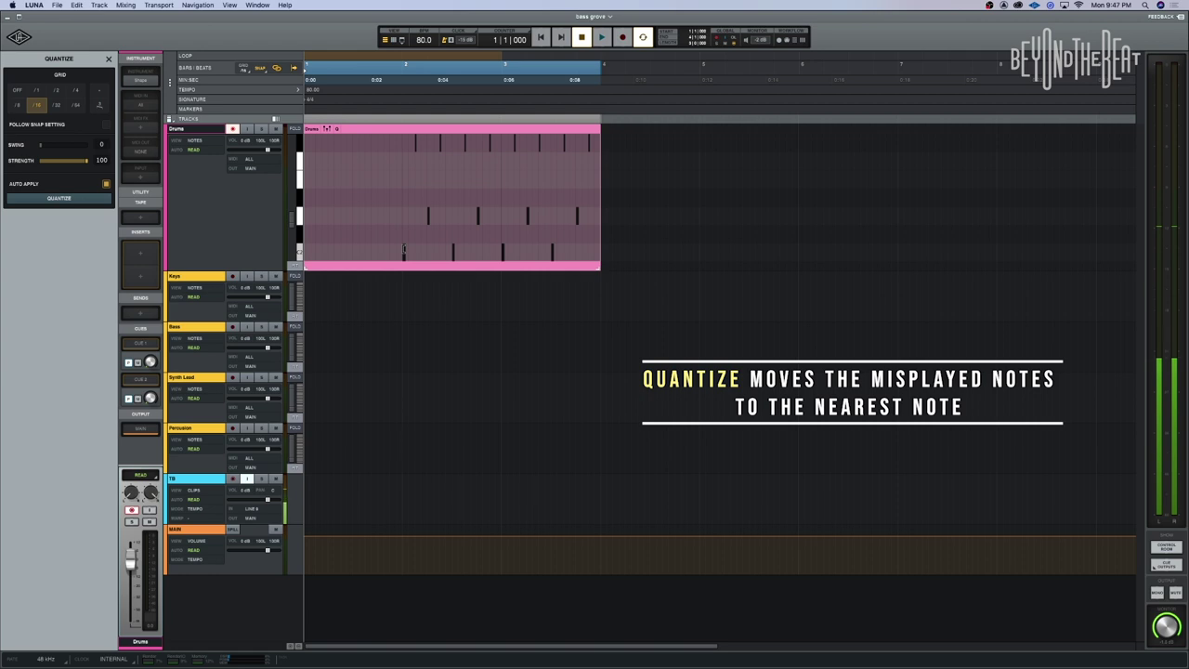
Step: Play back the quantized drum clip and examine the note timing against the grid up close
{"action": "key", "text": "super+bracketright"}
{"action": "key", "text": "super+bracketright"}
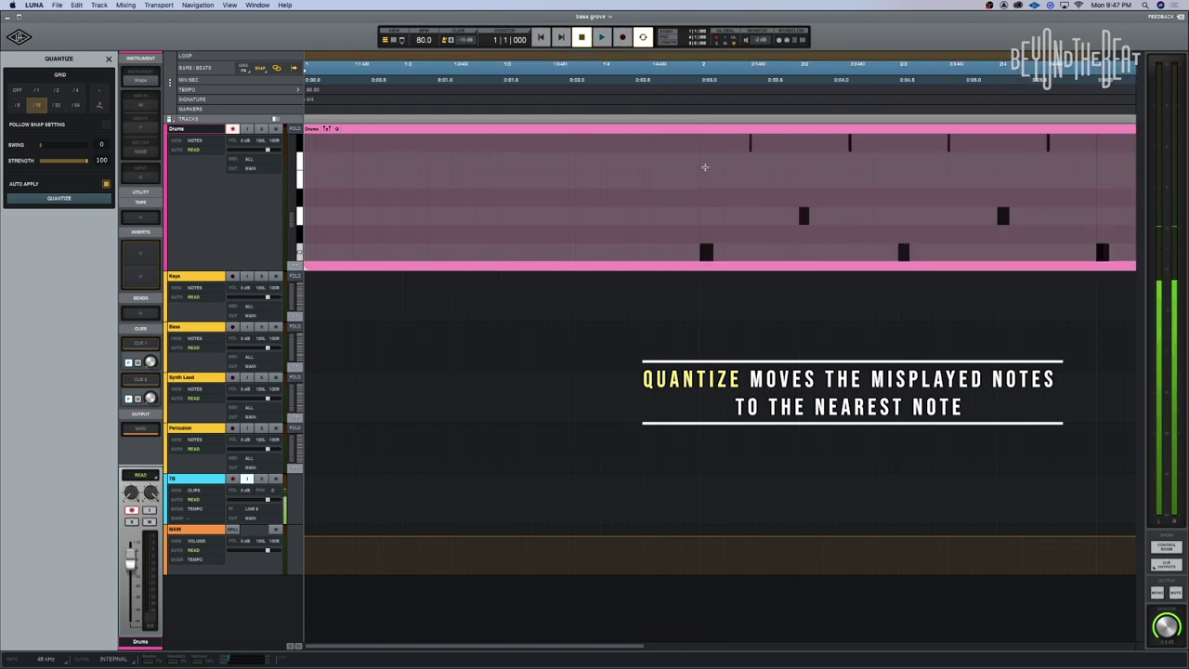
{"action": "scroll", "coordinate": [688, 148], "scroll_direction": "right", "scroll_amount": 4}
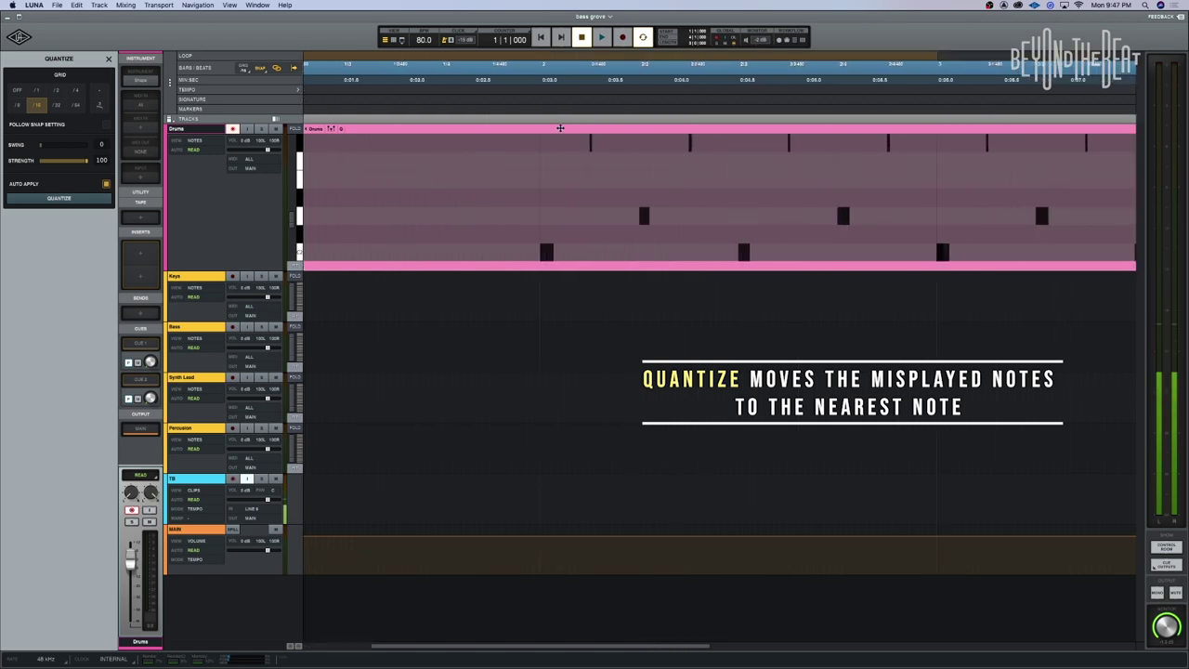
{"action": "key", "text": "space"}
{"action": "scroll", "coordinate": [730, 159], "scroll_direction": "right", "scroll_amount": 1}
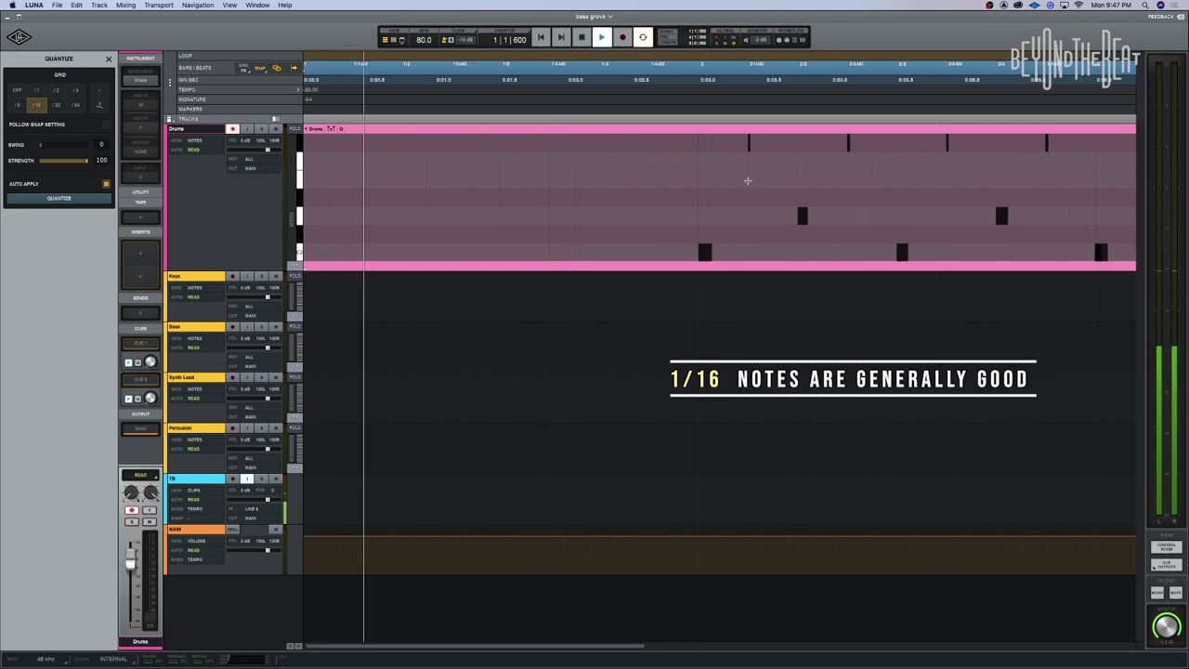
{"action": "scroll", "coordinate": [729, 194], "scroll_direction": "right", "scroll_amount": 1}
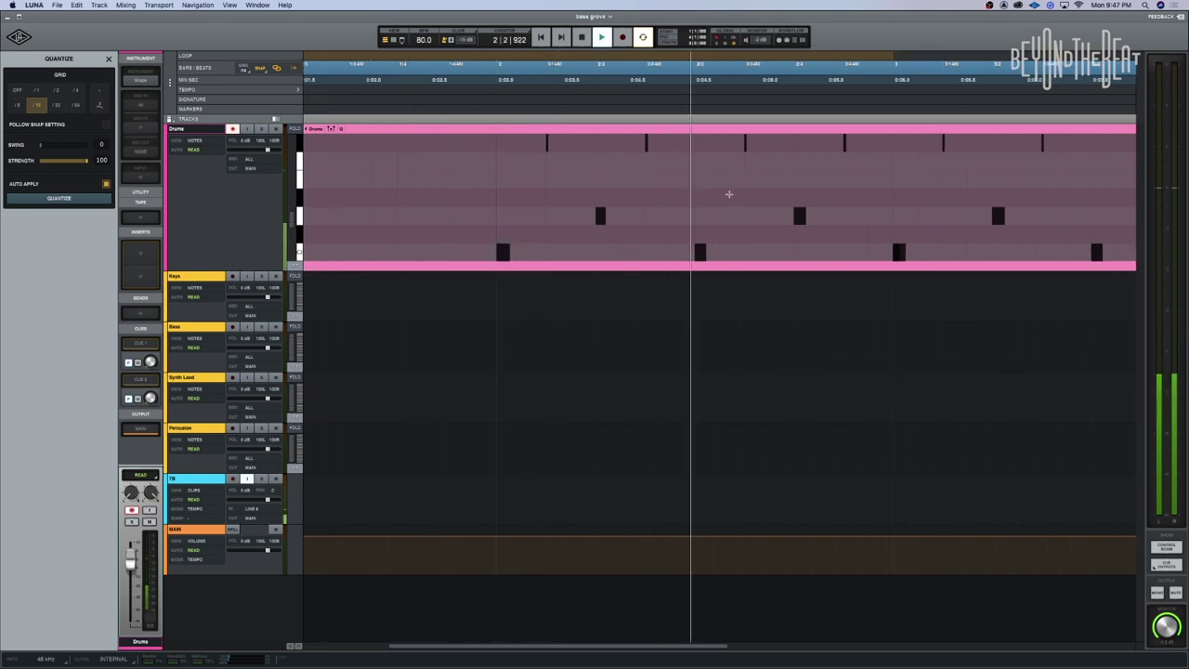
{"action": "scroll", "coordinate": [729, 194], "scroll_direction": "right", "scroll_amount": 1}
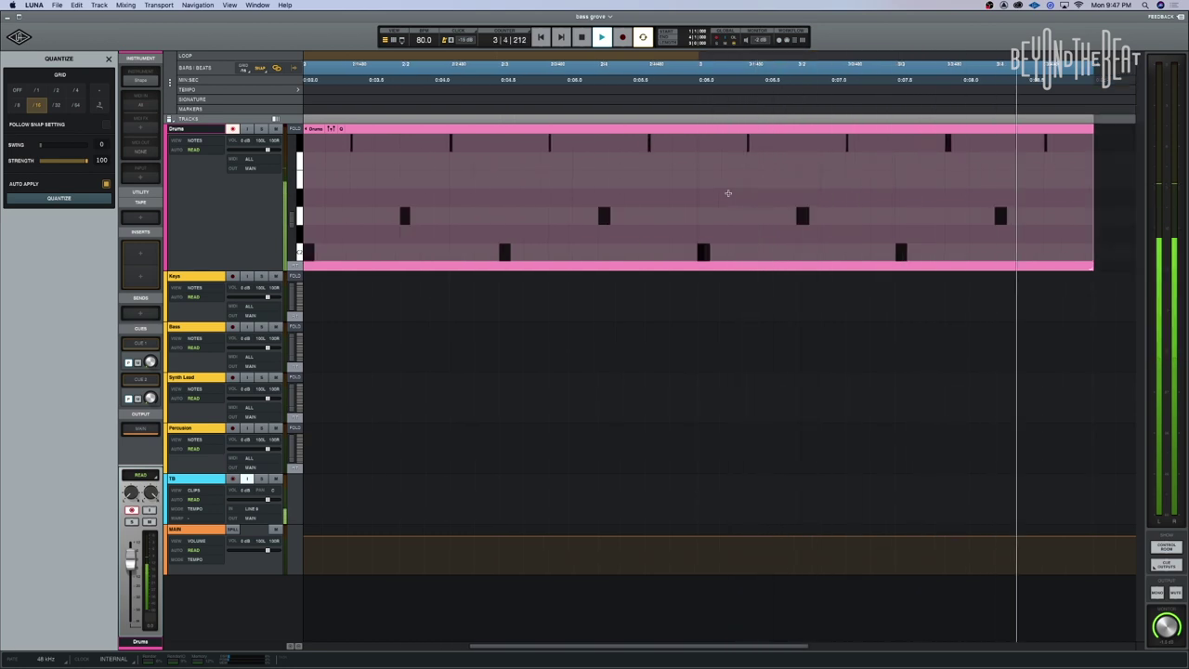
{"action": "key", "text": "space"}
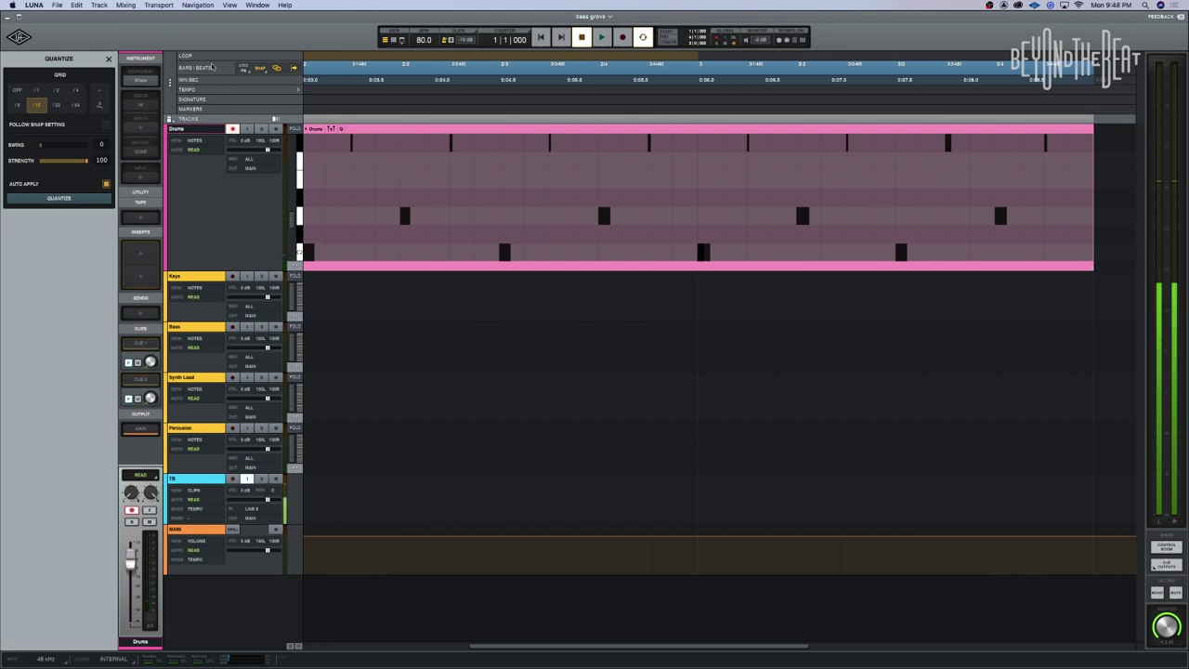
Step: Set the timeline's snap grid to 1/8
{"action": "left_click", "coordinate": [246, 69]}
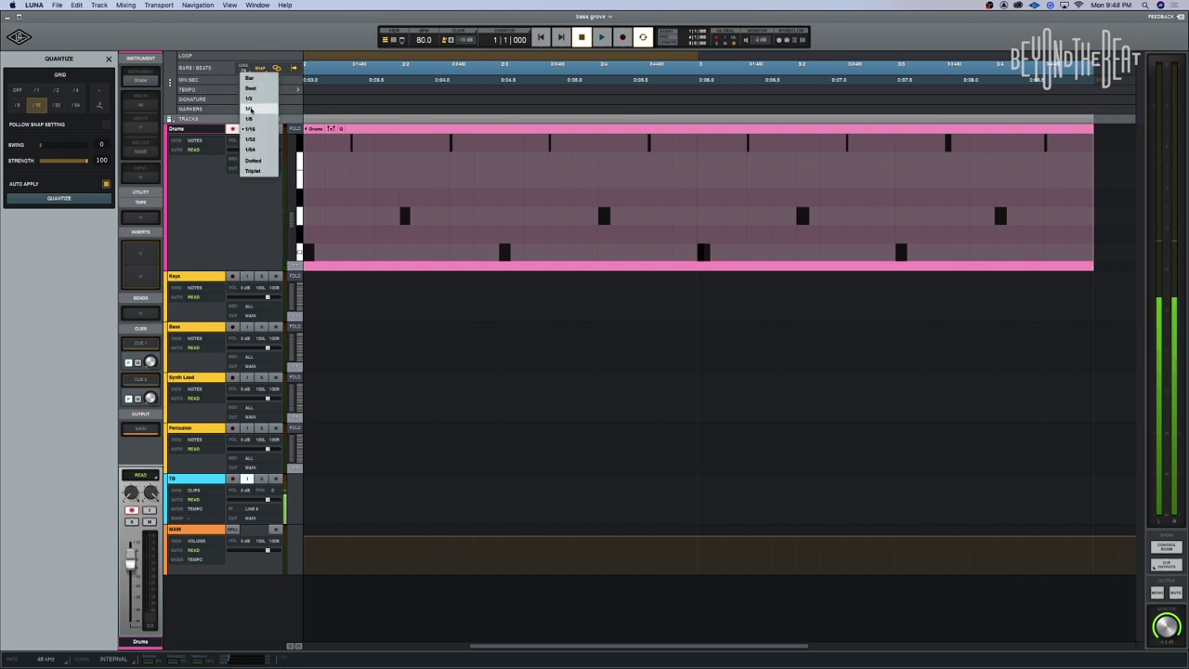
{"action": "left_click", "coordinate": [253, 119]}
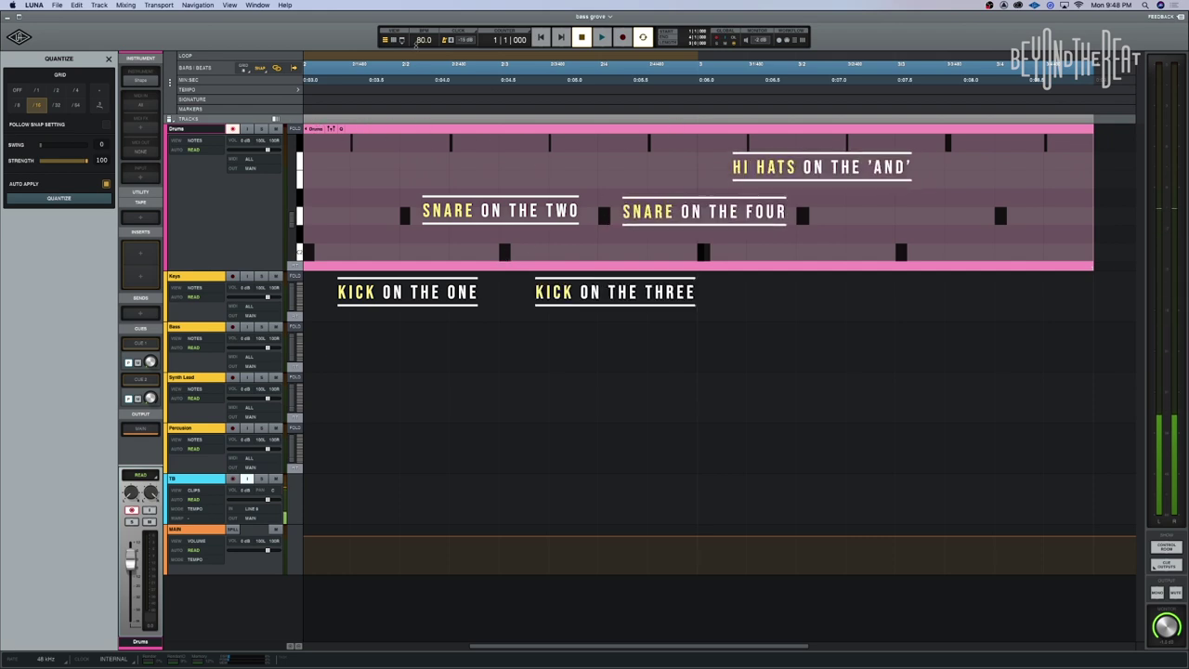
Step: Set the session tempo to 90 BPM and play back the Drums clip
{"action": "left_click_drag", "start_coordinate": [423, 42], "coordinate": [424, 36]}
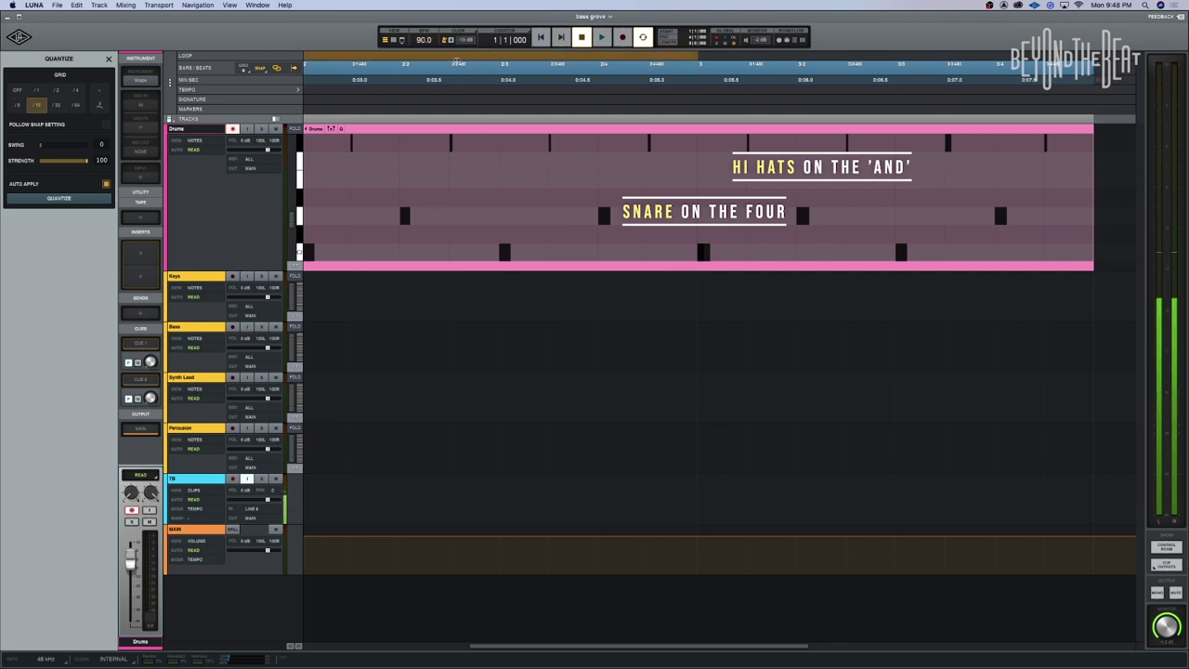
{"action": "key", "text": "space"}
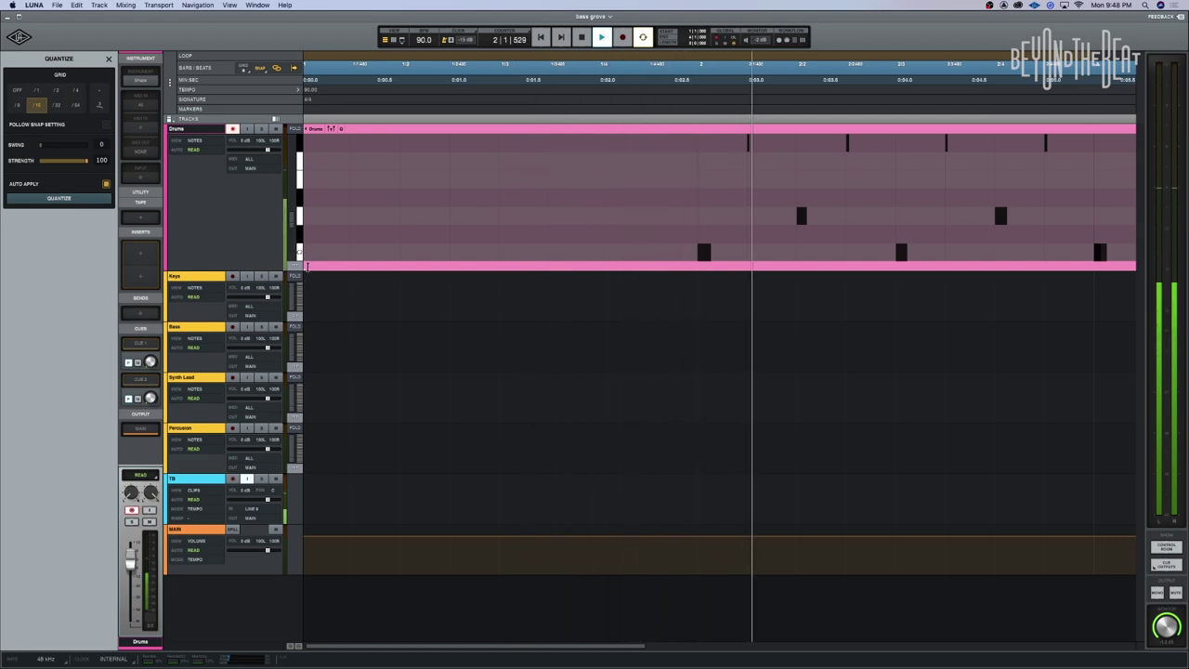
{"action": "key", "text": "space"}
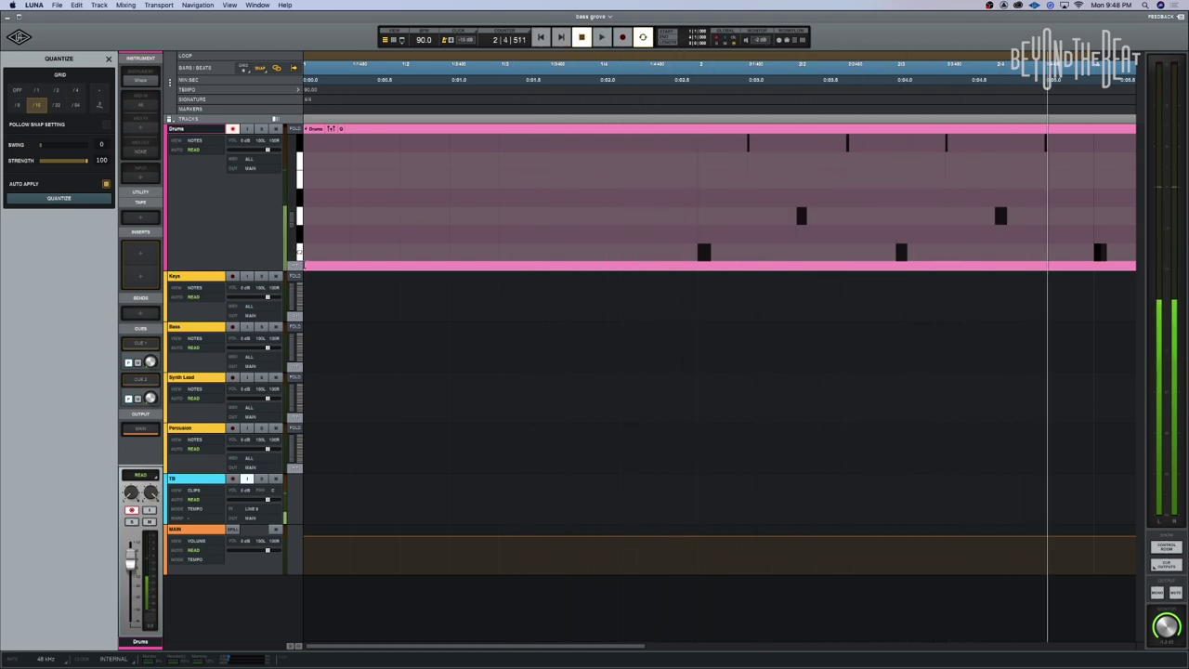
Step: Trim the empty first bar off the Drums clip and move the clip to the start of bar 1
{"action": "key", "text": "Right"}
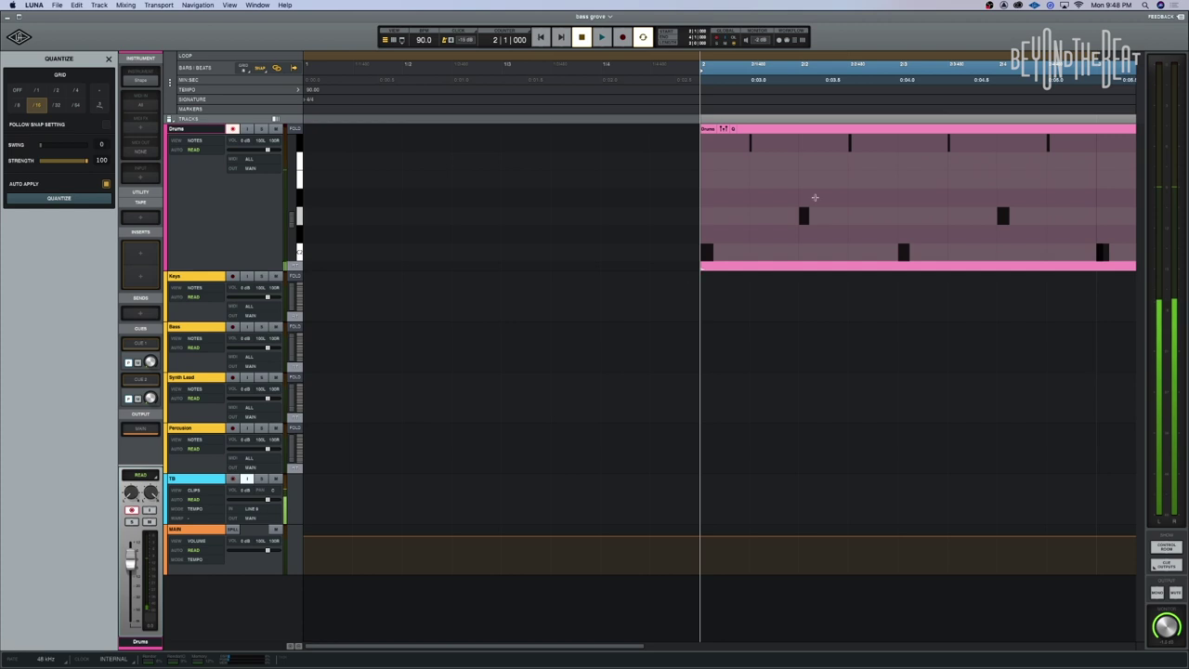
{"action": "key", "text": "super+z"}
{"action": "key", "text": "super+z"}
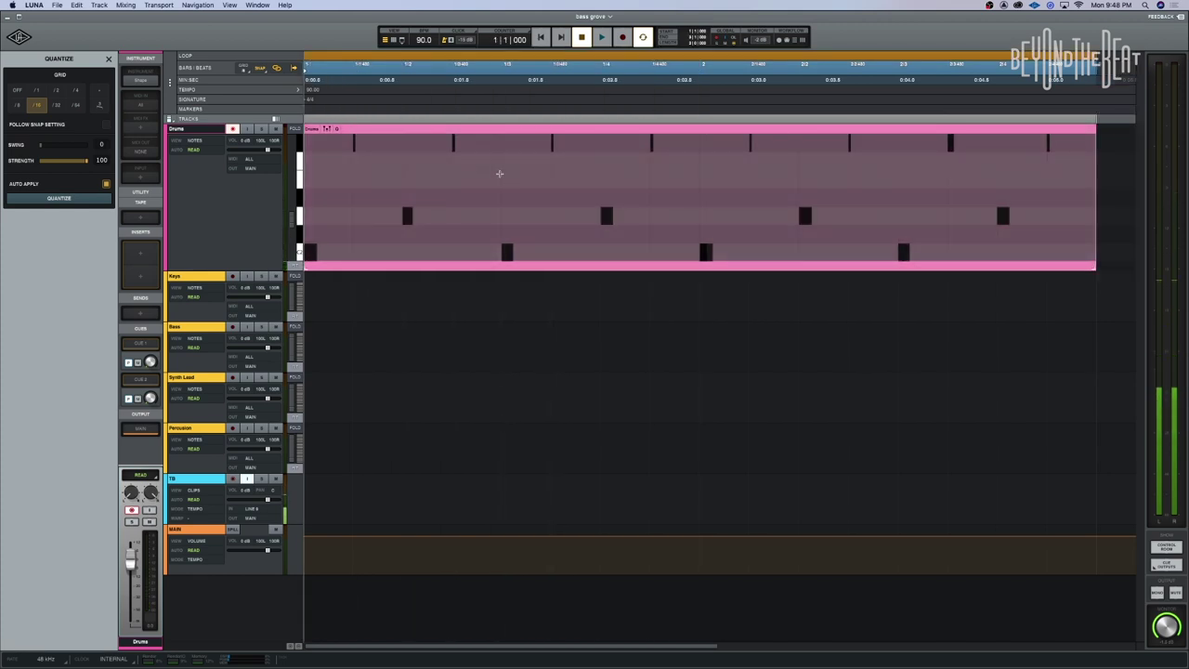
{"action": "key", "text": "r"}
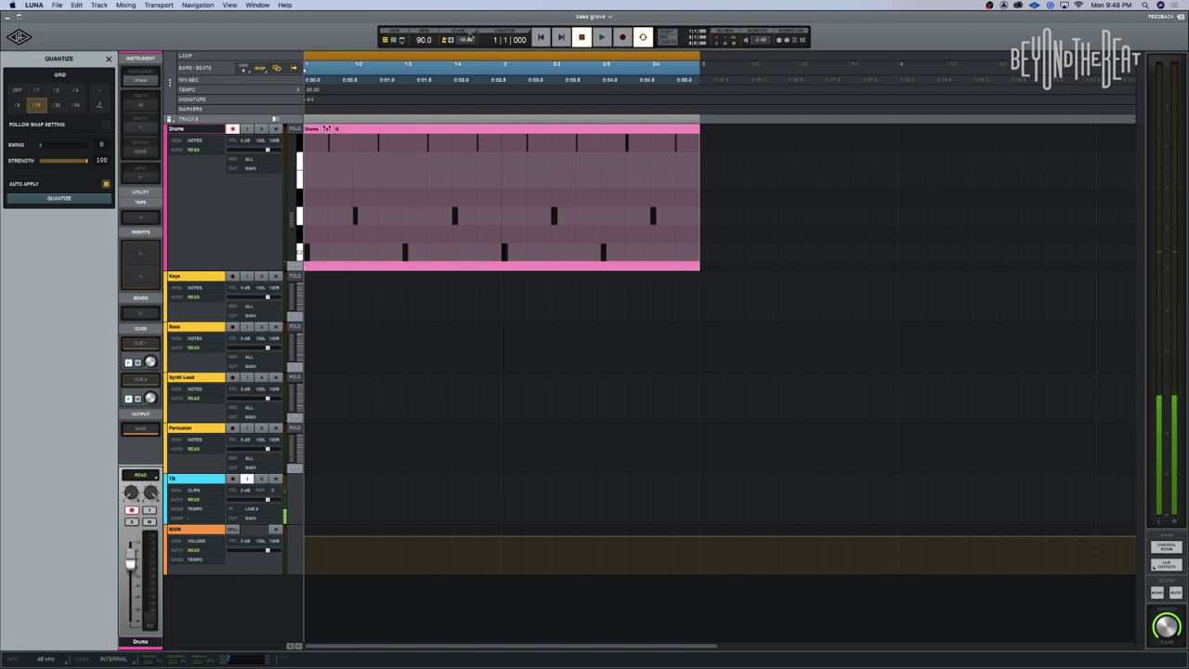
Step: Play back the two-bar drum loop from bar 1
{"action": "key", "text": "space"}
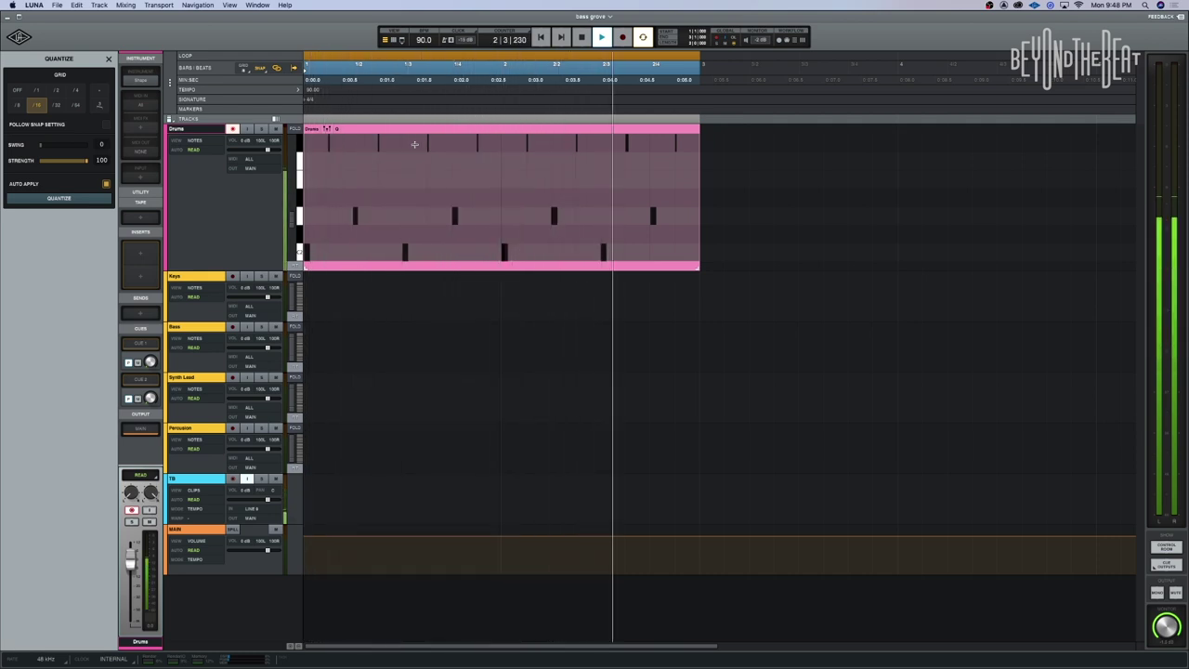
{"action": "key", "text": "space"}
{"action": "left_click", "coordinate": [844, 466]}
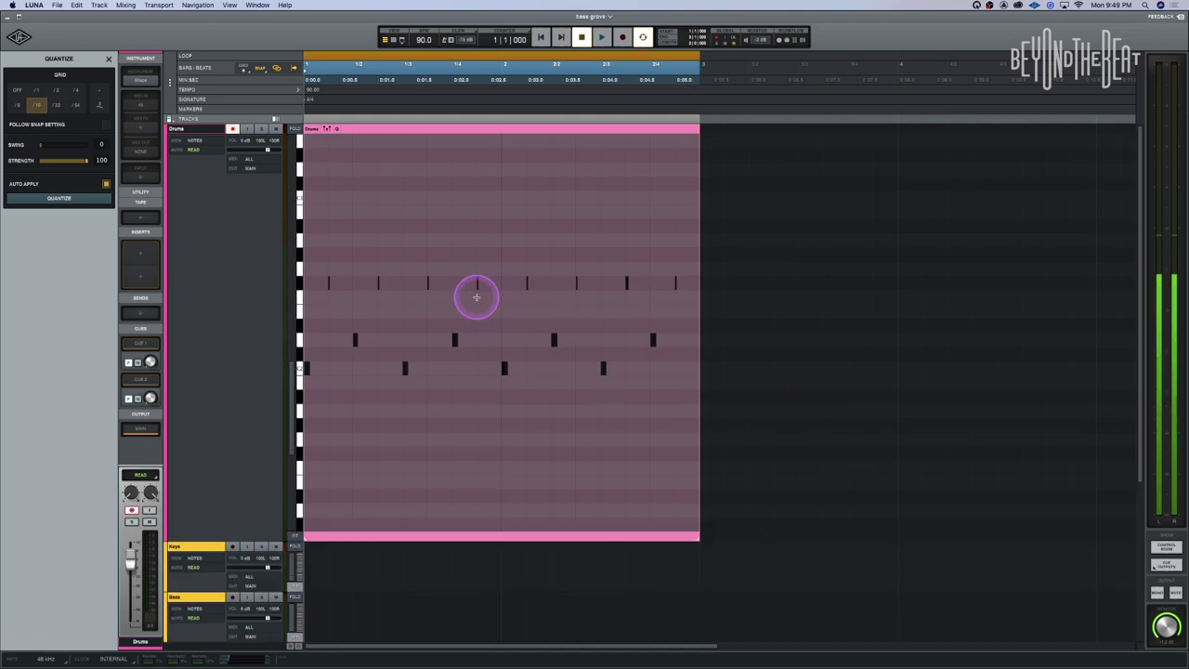
Step: Record-arm and select the Keys track, and reduce the height of the Drums track
{"action": "scroll", "coordinate": [416, 330], "scroll_direction": "down", "scroll_amount": 4}
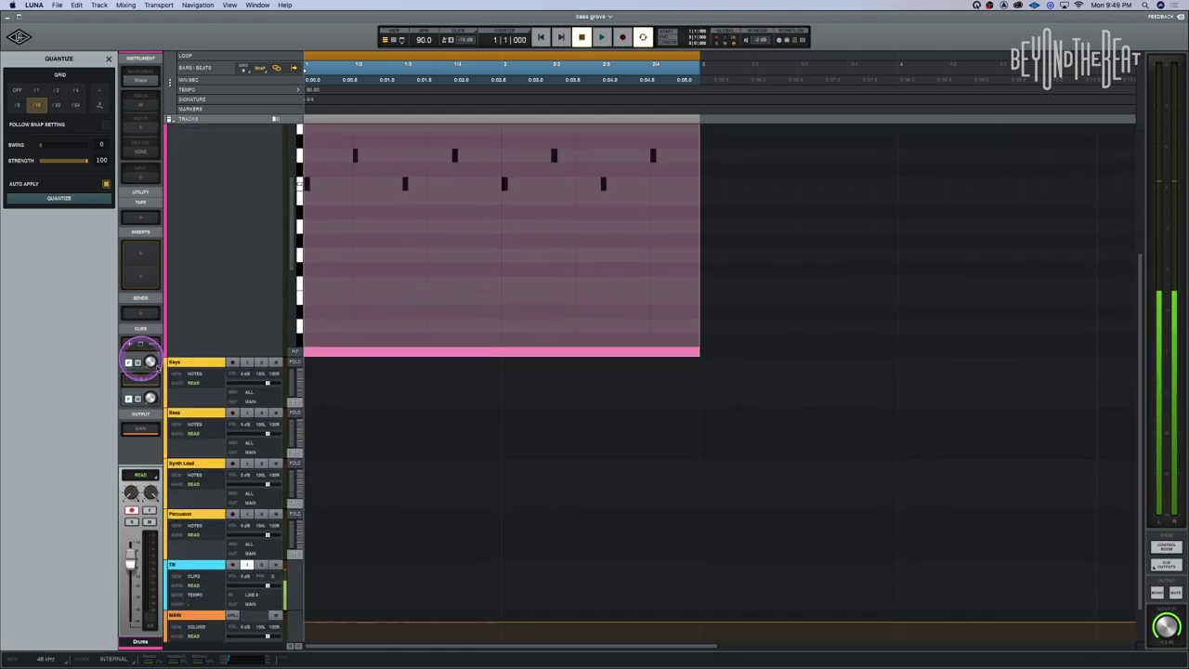
{"action": "left_click", "coordinate": [233, 361]}
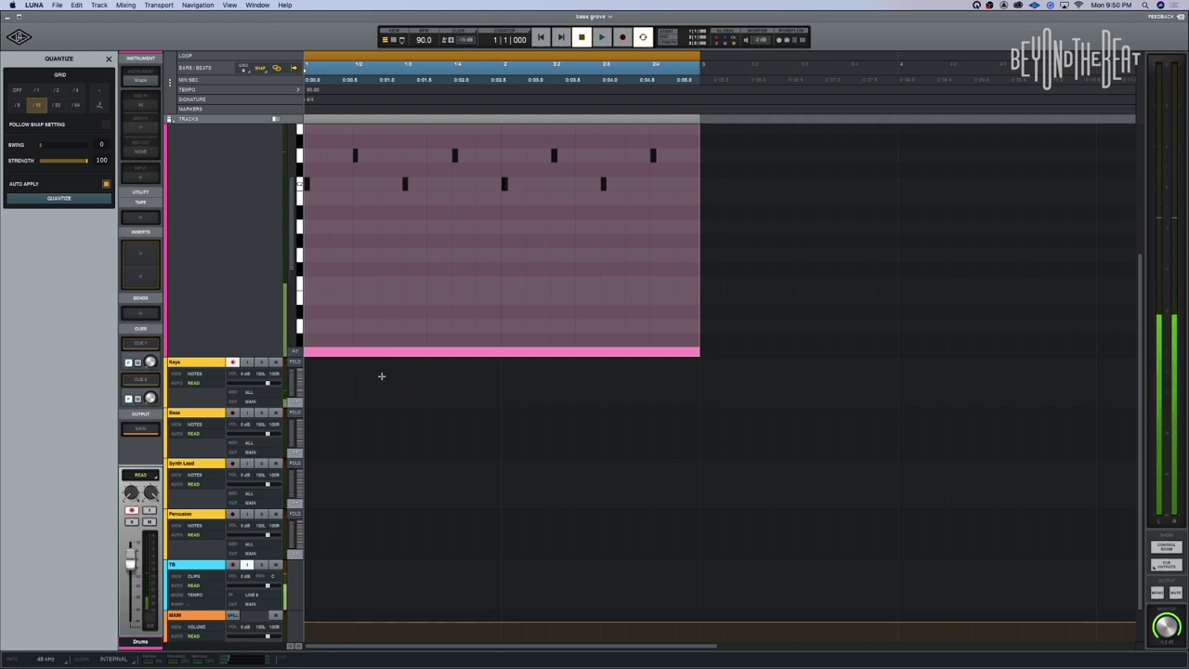
{"action": "scroll", "coordinate": [291, 179], "scroll_direction": "up", "scroll_amount": 5}
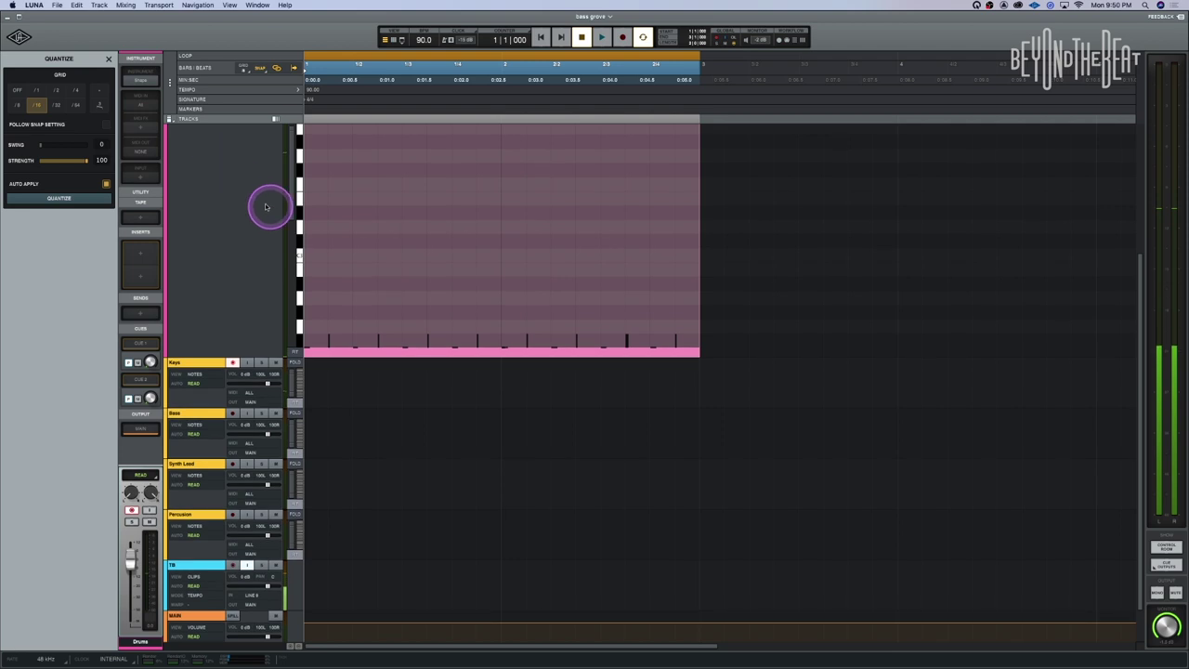
{"action": "scroll", "coordinate": [284, 210], "scroll_direction": "up", "scroll_amount": 3}
{"action": "scroll", "coordinate": [291, 167], "scroll_direction": "down", "scroll_amount": 5}
{"action": "scroll", "coordinate": [189, 167], "scroll_direction": "down", "scroll_amount": 5}
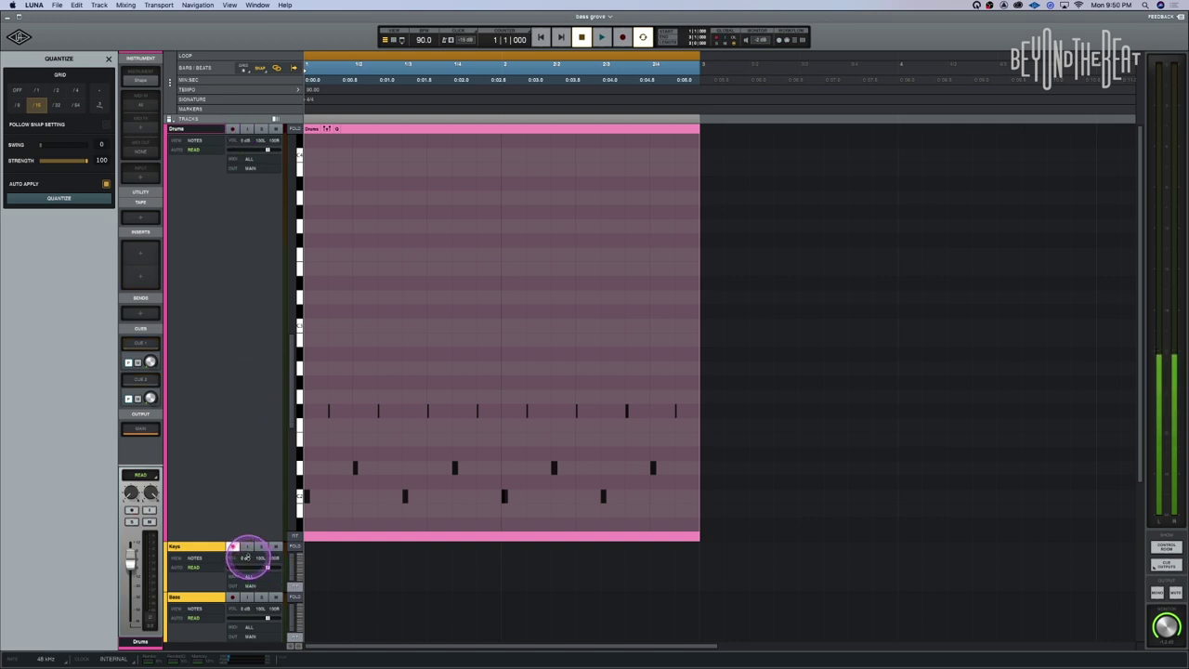
{"action": "left_click_drag", "start_coordinate": [236, 539], "coordinate": [252, 198]}
{"action": "left_click", "coordinate": [188, 212]}
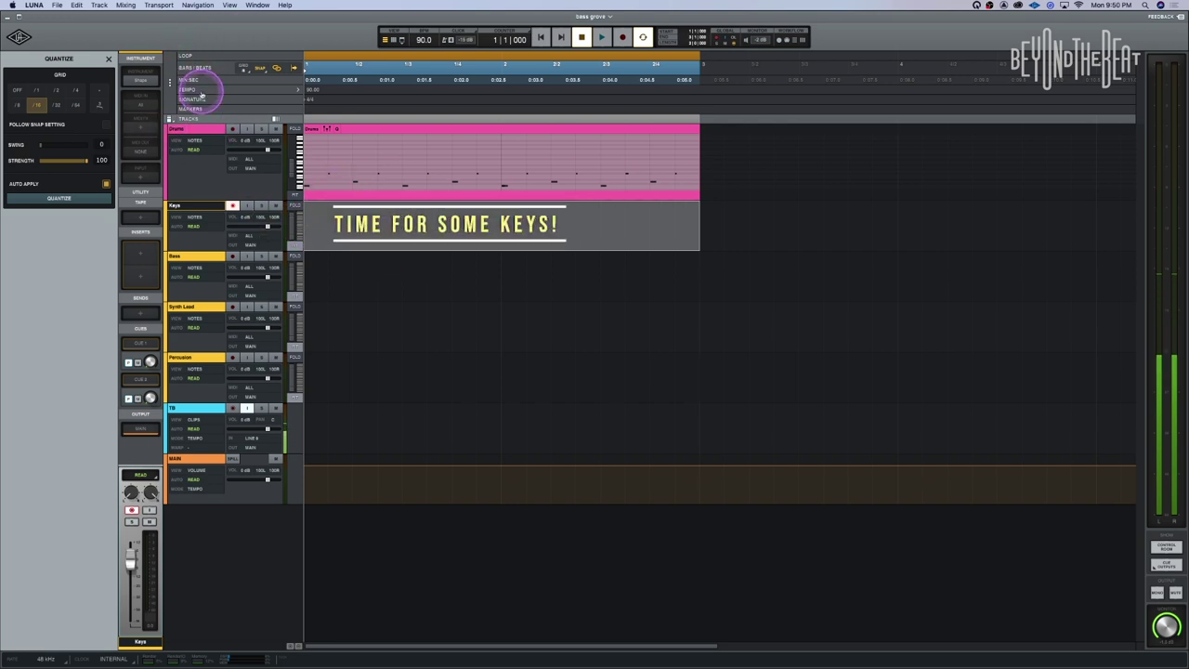
Step: Dismiss the quantize settings and color the Keys track light blue
{"action": "left_click", "coordinate": [108, 59]}
{"action": "left_click", "coordinate": [140, 80]}
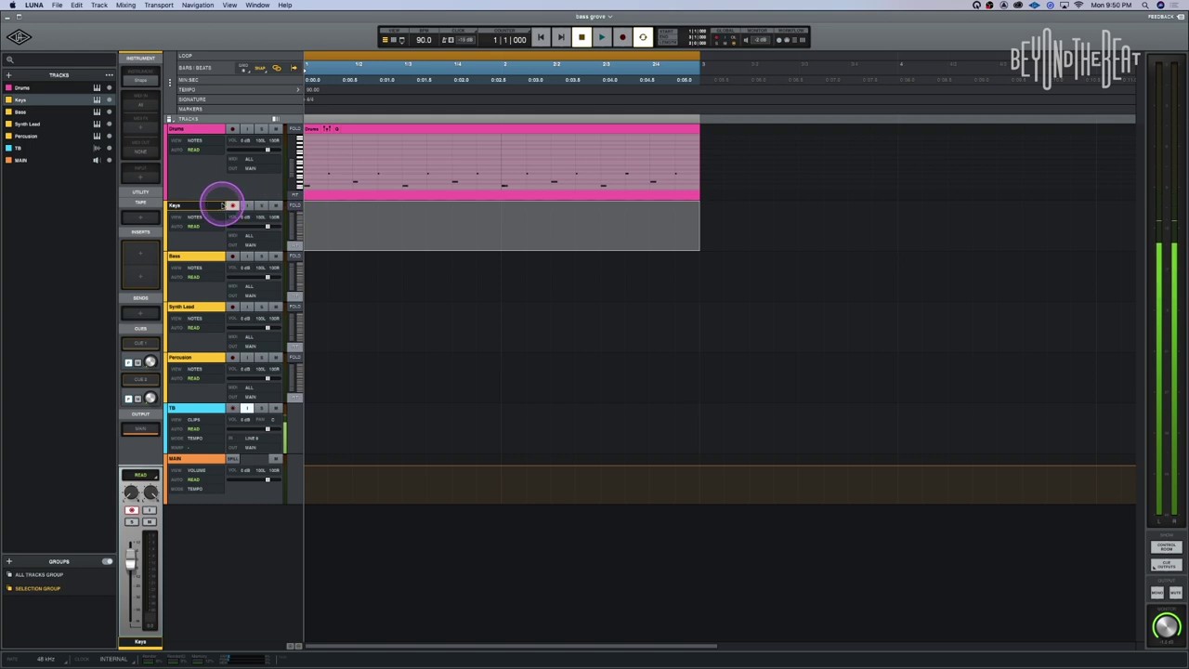
{"action": "left_click", "coordinate": [166, 218]}
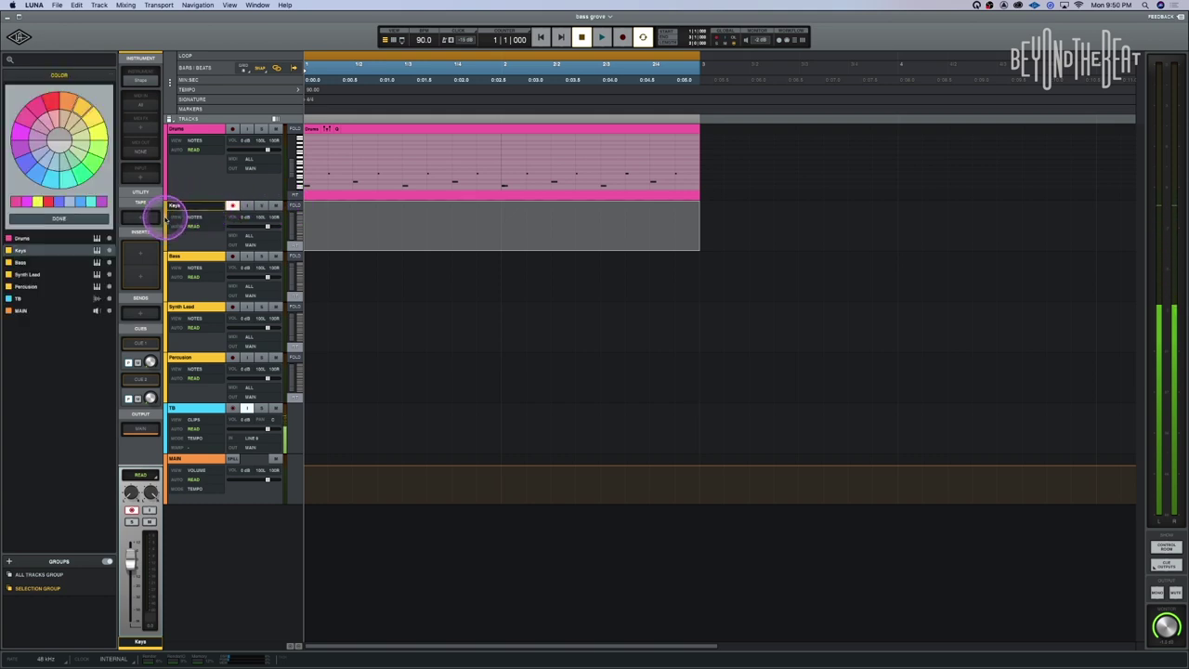
{"action": "left_click", "coordinate": [232, 205]}
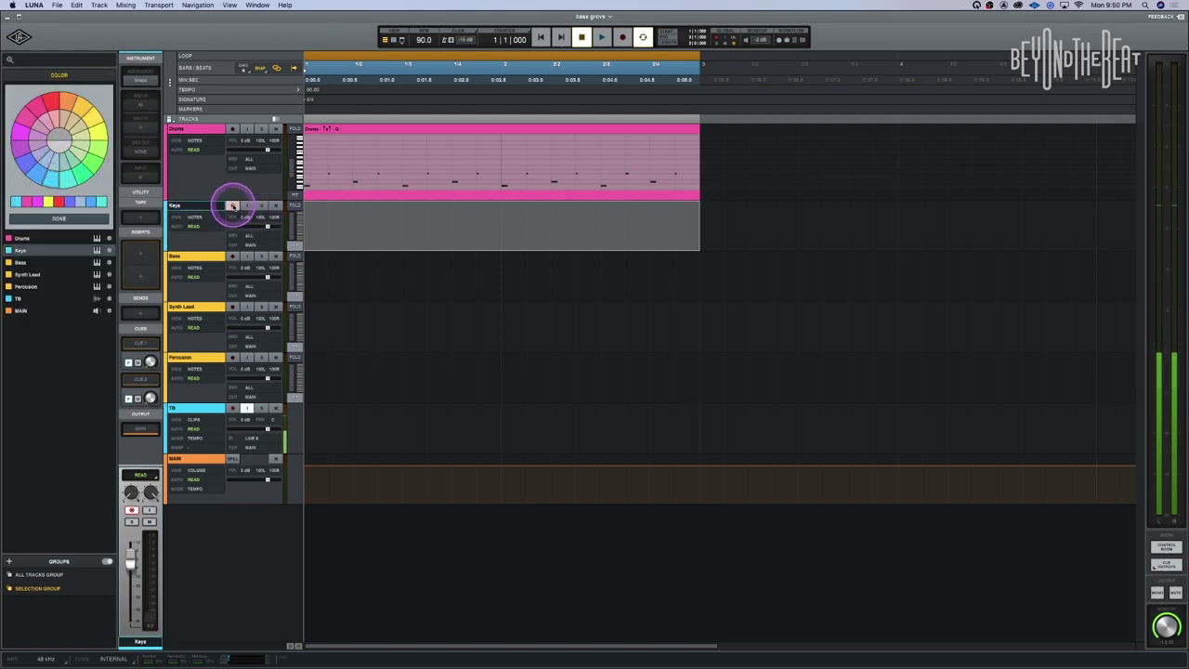
Step: Open the Keys track's Shape instrument and browse the sound categories for Part 1, including Keys and Organs
{"action": "left_click", "coordinate": [140, 82]}
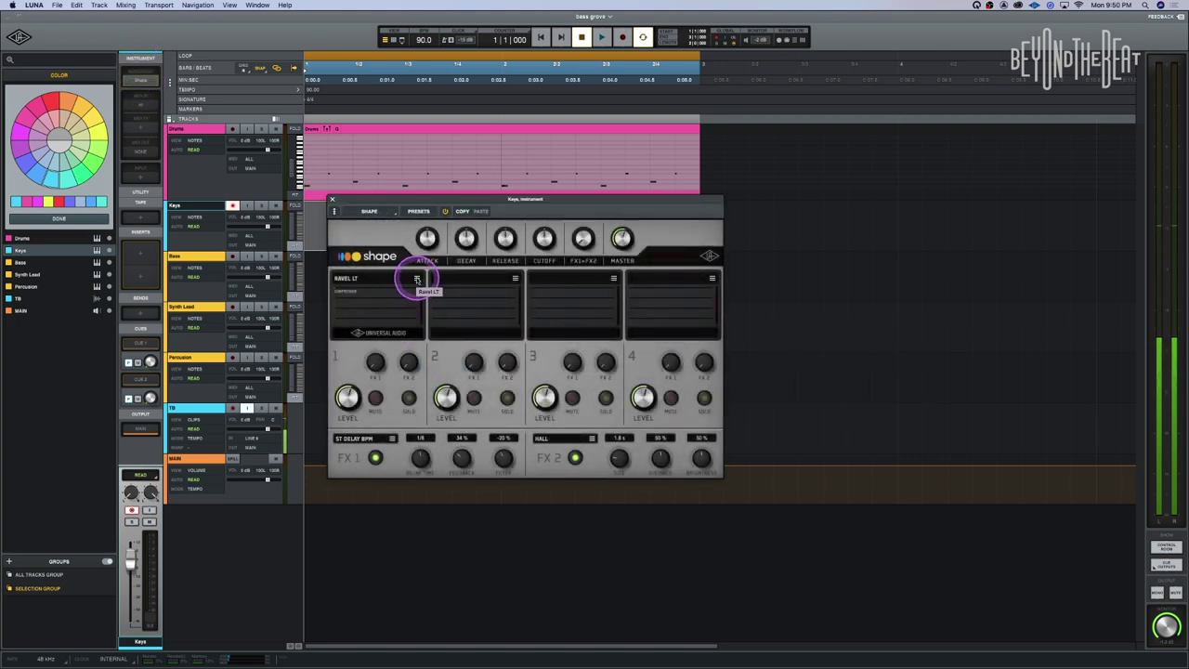
{"action": "left_click", "coordinate": [417, 279]}
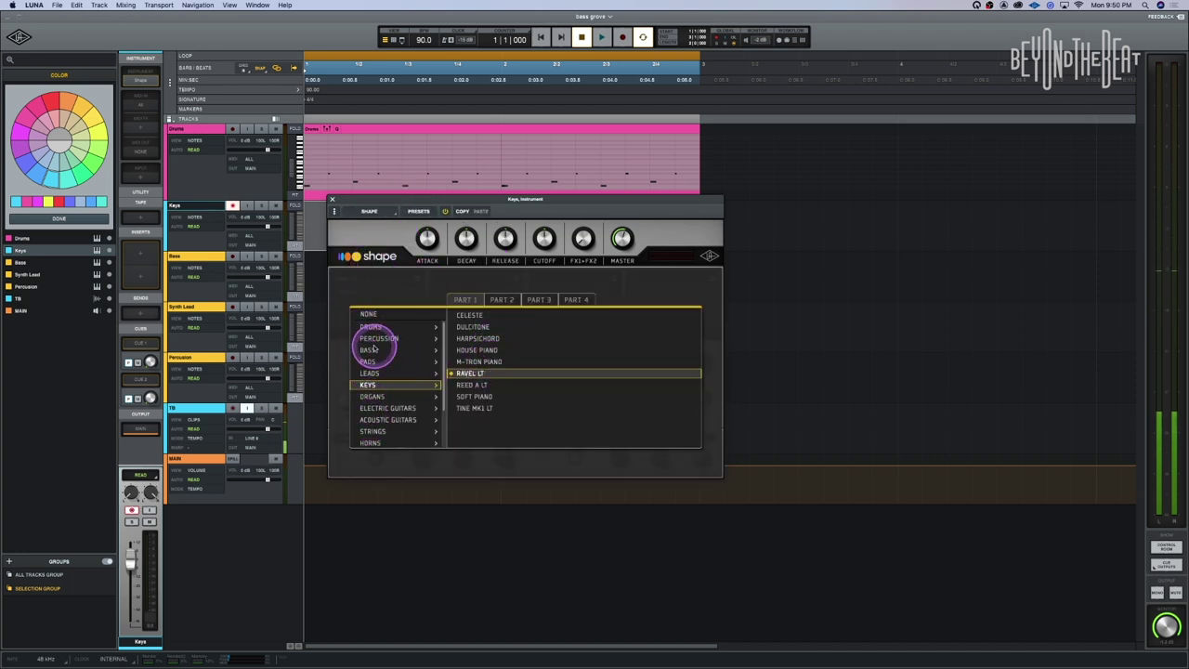
{"action": "scroll", "coordinate": [378, 360], "scroll_direction": "down", "scroll_amount": 3}
{"action": "scroll", "coordinate": [378, 380], "scroll_direction": "up", "scroll_amount": 3}
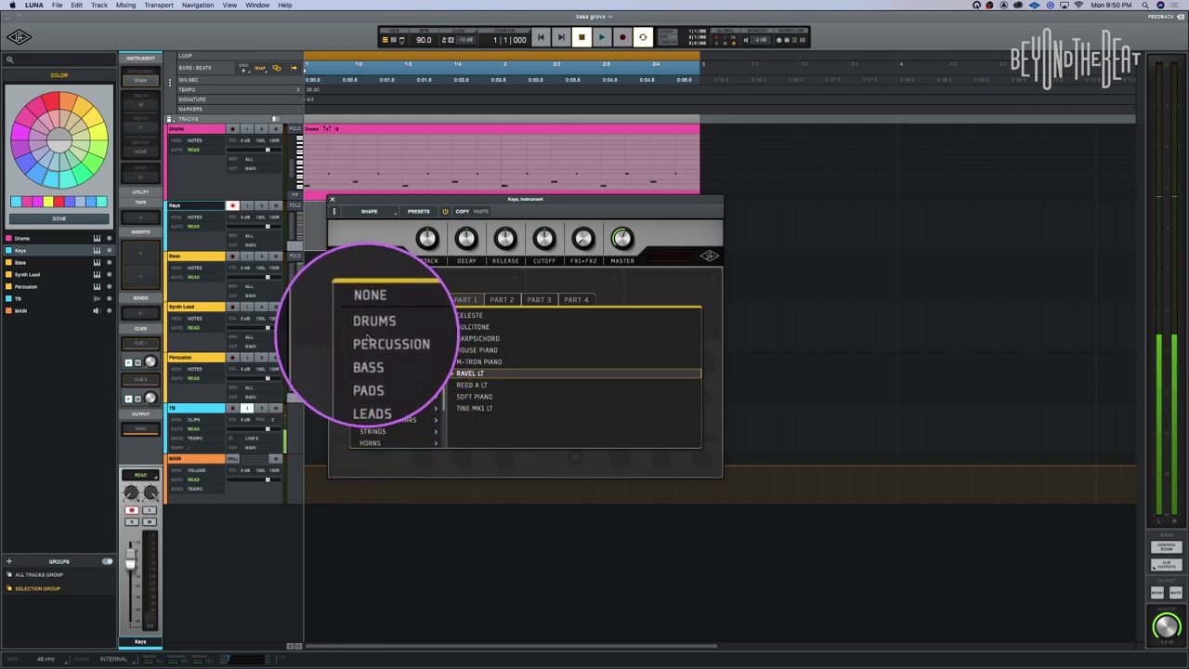
{"action": "scroll", "coordinate": [366, 362], "scroll_direction": "down", "scroll_amount": 2}
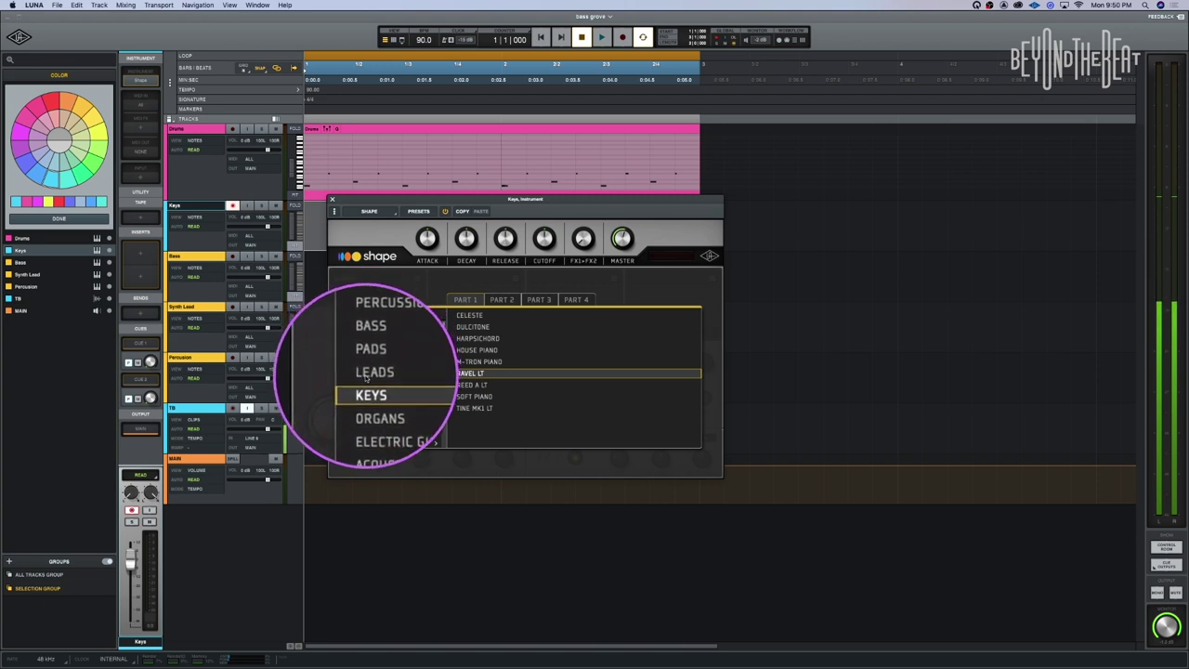
{"action": "scroll", "coordinate": [367, 372], "scroll_direction": "up", "scroll_amount": 2}
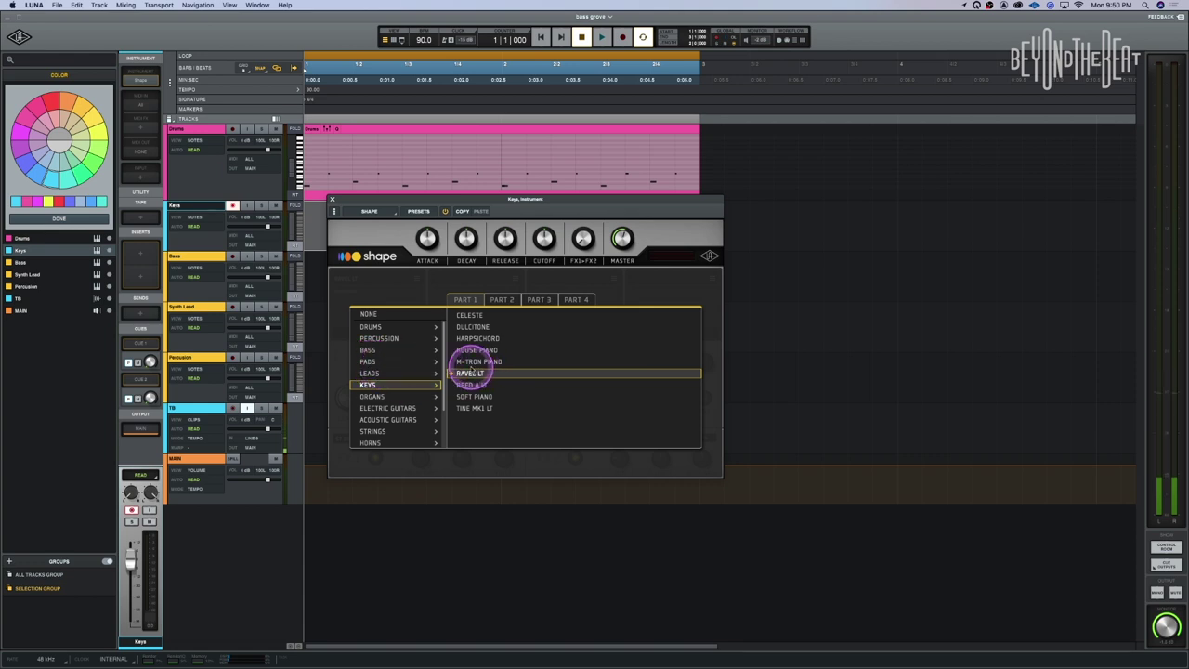
{"action": "left_click", "coordinate": [372, 395]}
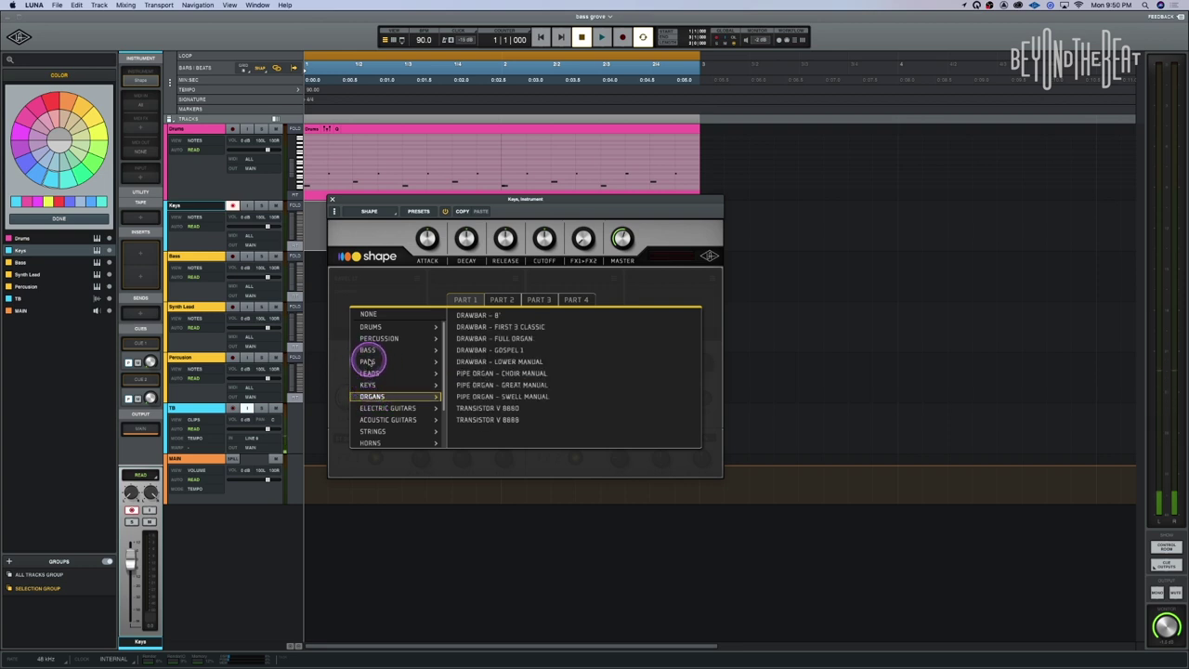
Step: Audition pads for Part 1, including Danger Express, Odyssey, Padeon, Swirling Waves and Thin Chorus Pad, and pick Super Modphase
{"action": "left_click", "coordinate": [369, 361]}
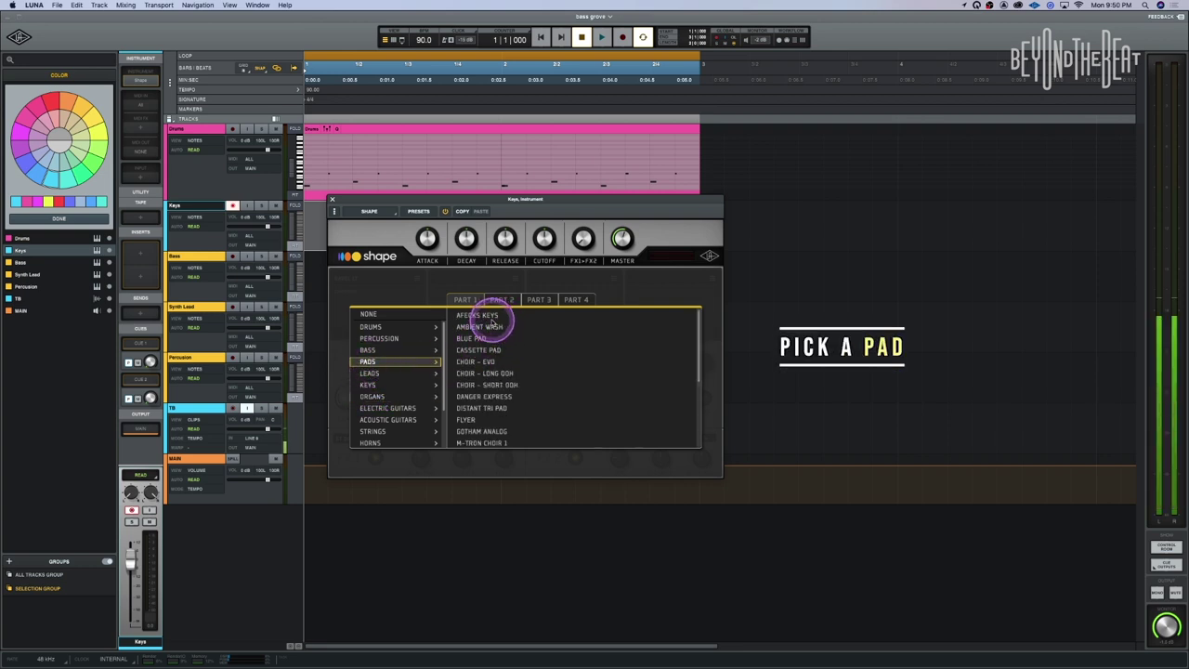
{"action": "left_click", "coordinate": [479, 374]}
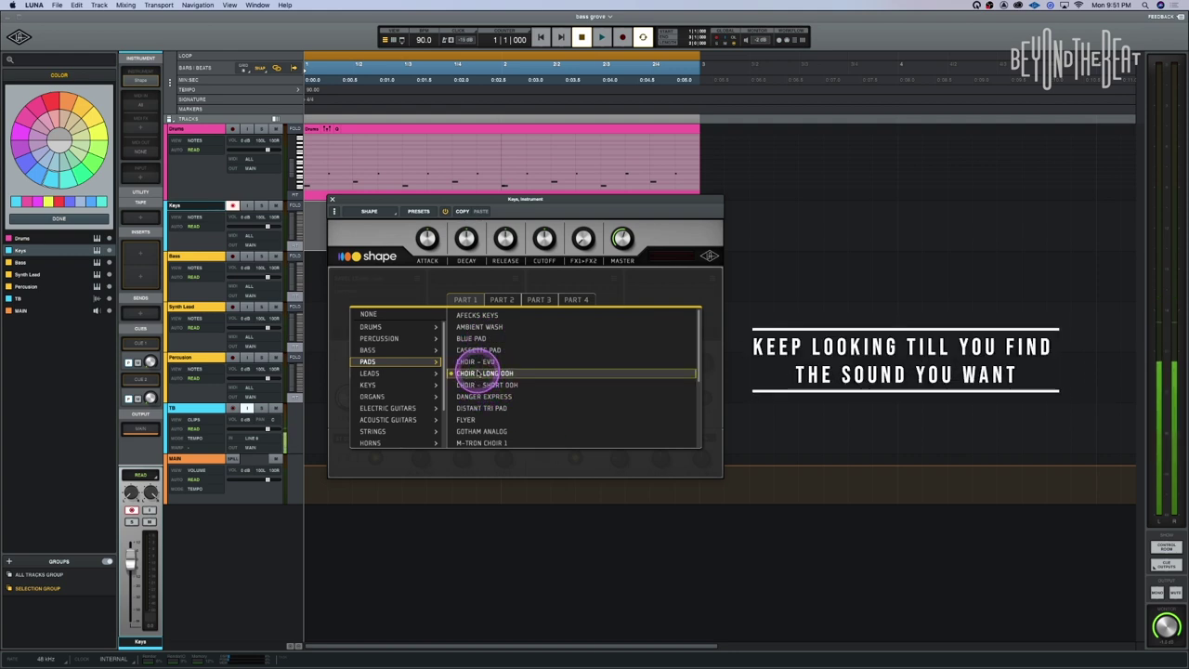
{"action": "left_click", "coordinate": [476, 396]}
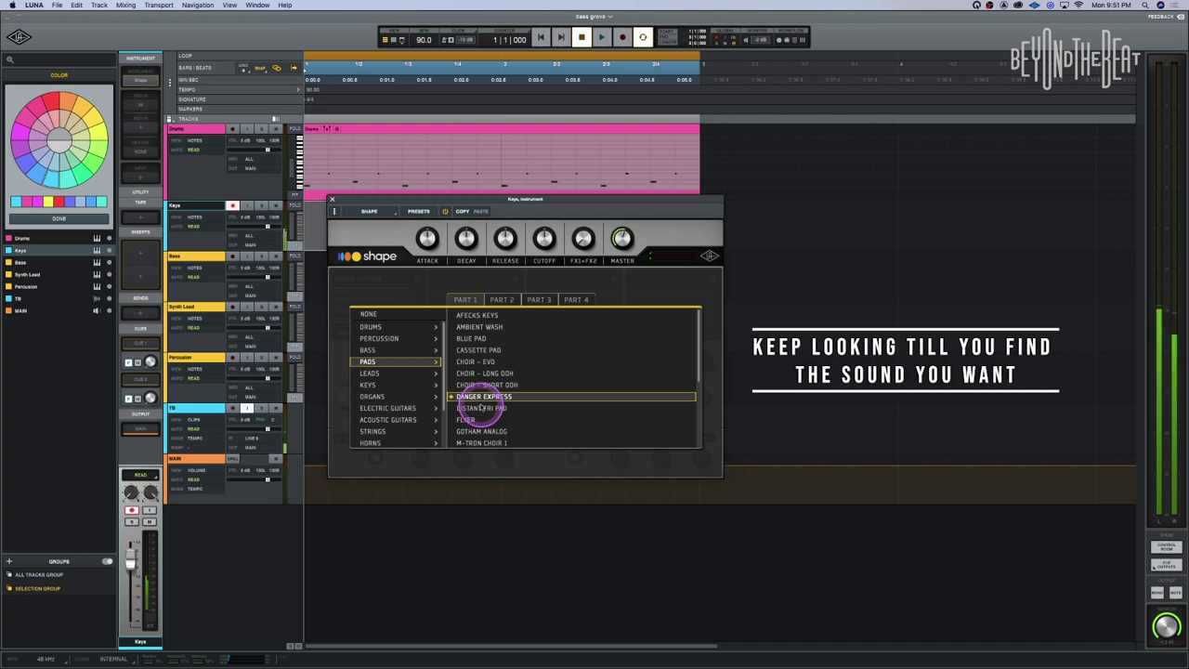
{"action": "left_click", "coordinate": [480, 409]}
{"action": "scroll", "coordinate": [502, 403], "scroll_direction": "down", "scroll_amount": 5}
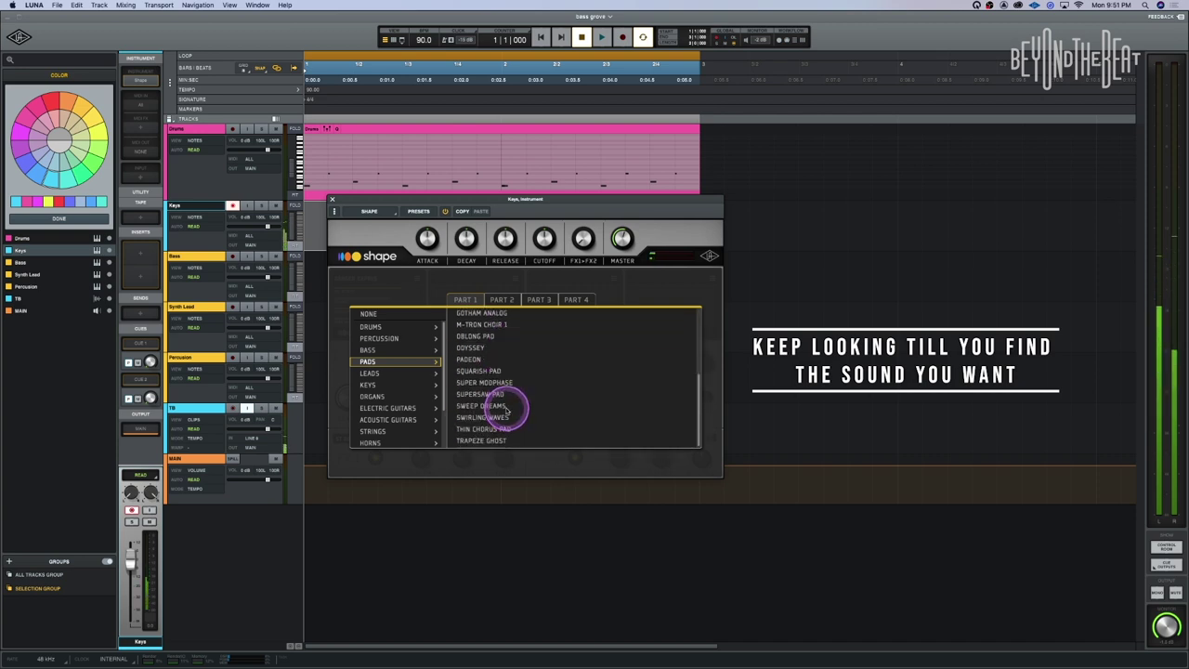
{"action": "left_click", "coordinate": [469, 348]}
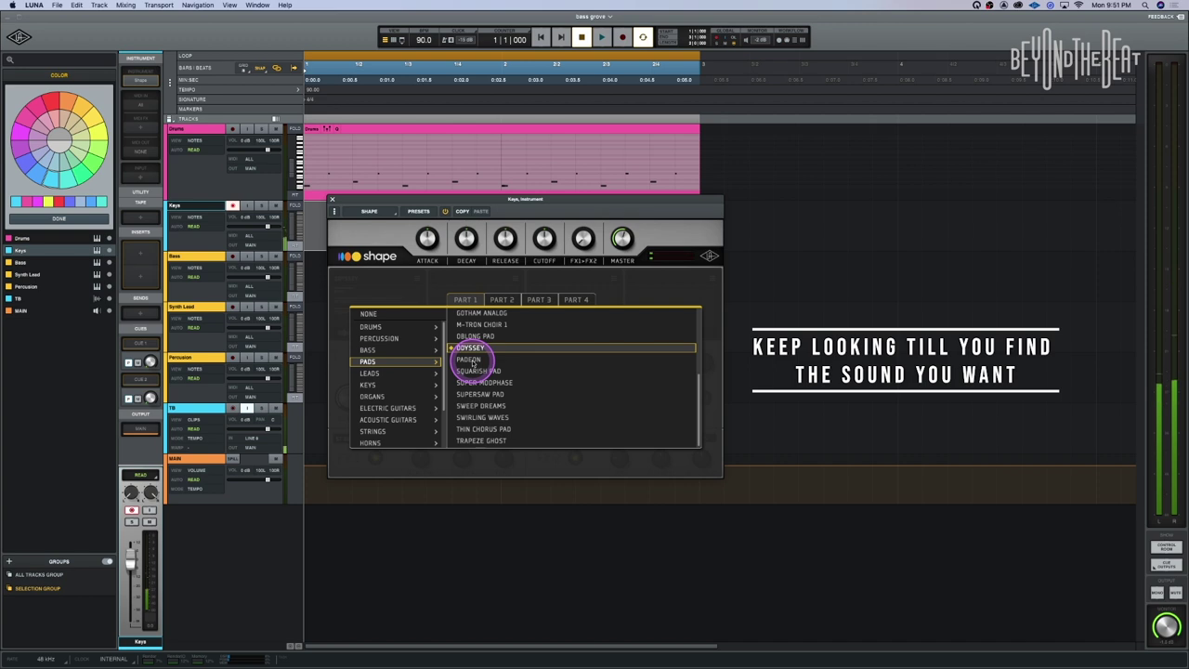
{"action": "left_click", "coordinate": [469, 358]}
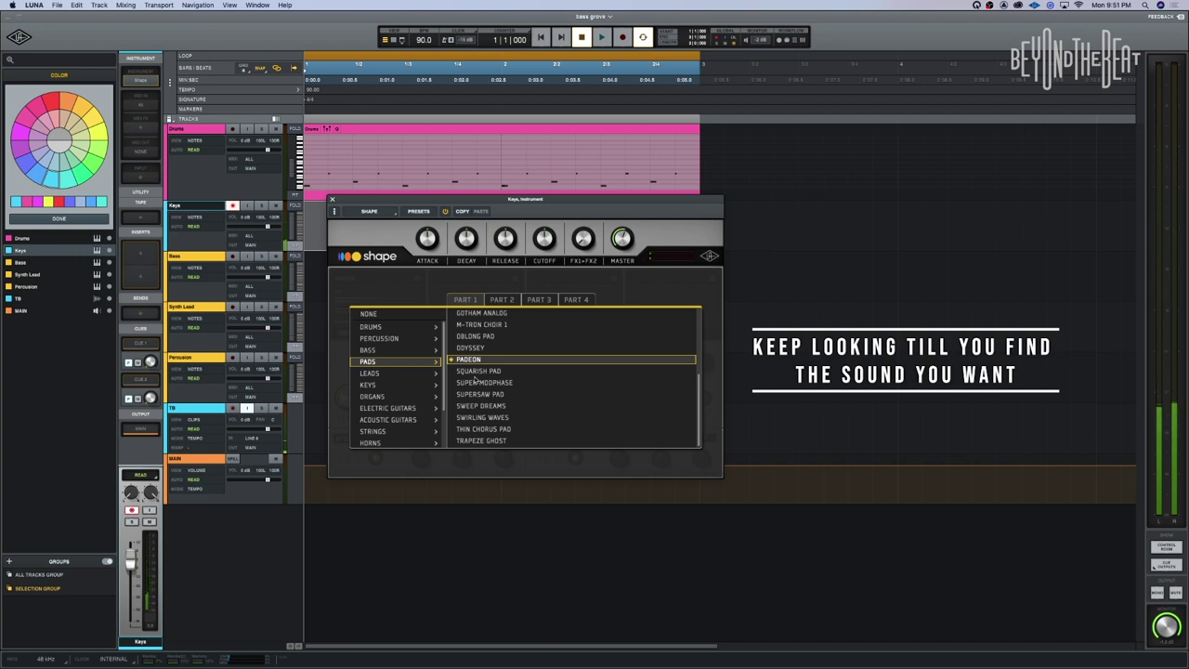
{"action": "left_click", "coordinate": [480, 406]}
{"action": "left_click", "coordinate": [483, 417]}
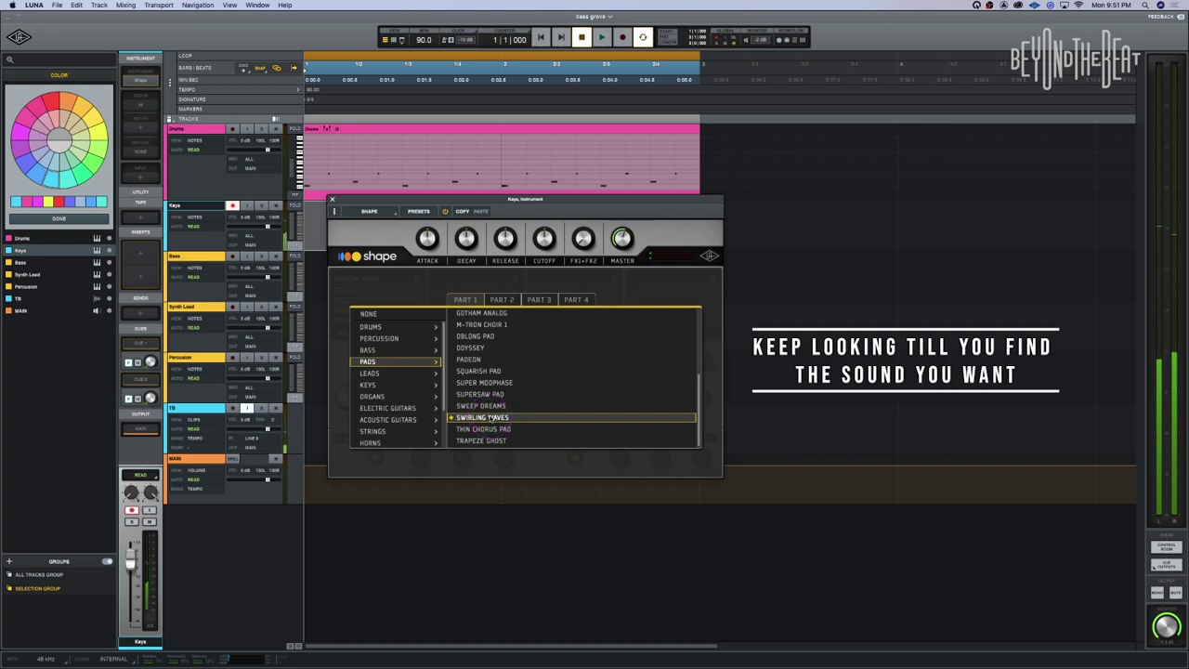
{"action": "left_click", "coordinate": [482, 429]}
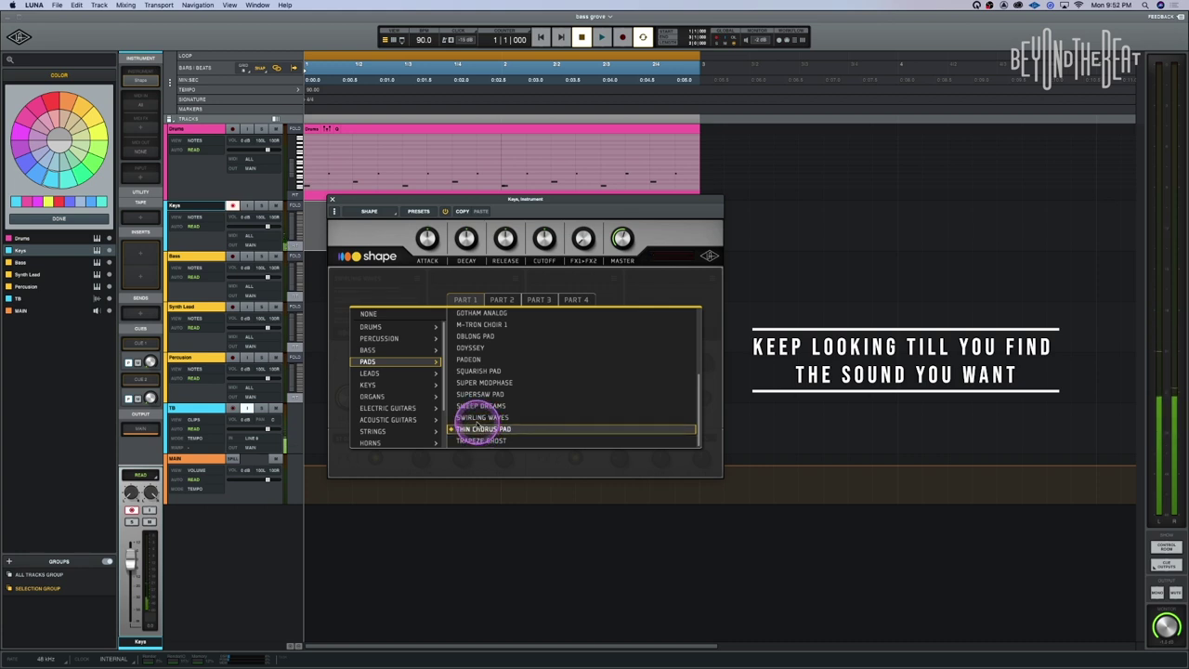
{"action": "left_click", "coordinate": [485, 382]}
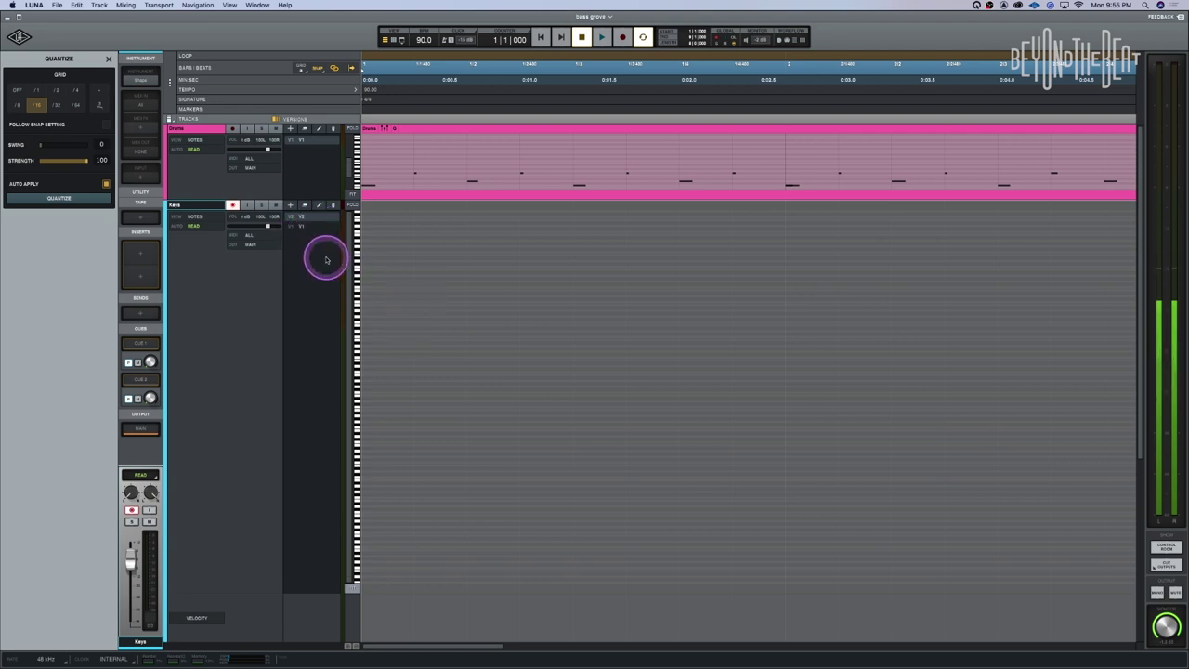
Step: Enlarge the Keys track's piano roll and draw a 1/8-note C at the start of bar 1
{"action": "key", "text": "t"}
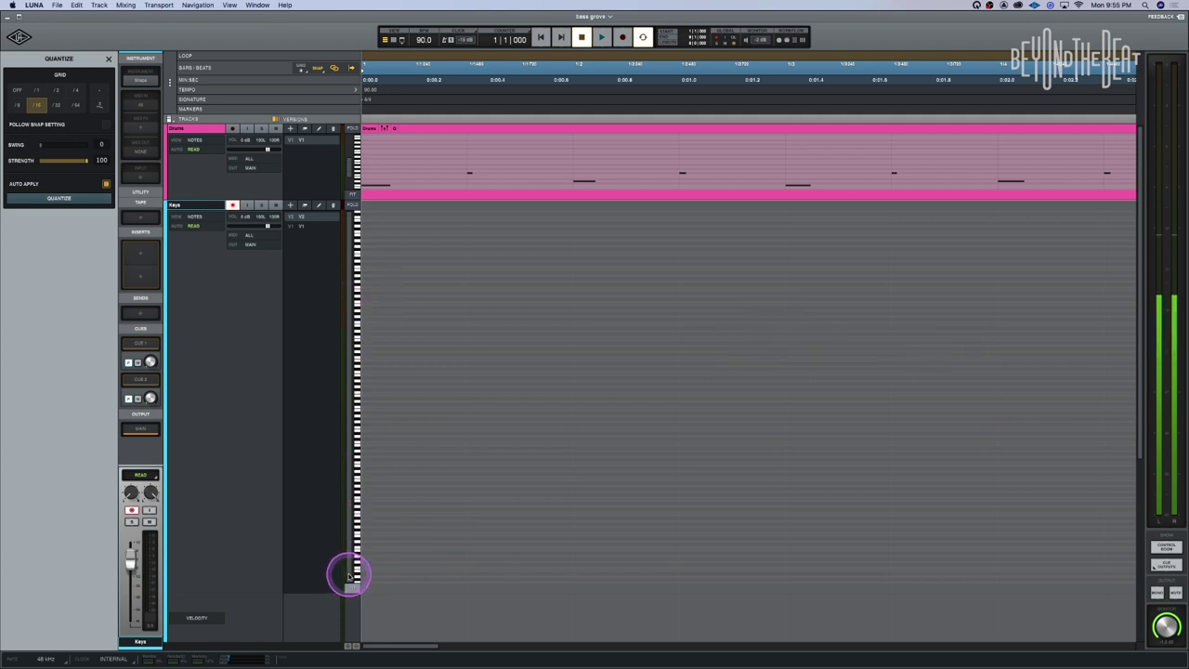
{"action": "left_click_drag", "start_coordinate": [351, 216], "coordinate": [351, 367]}
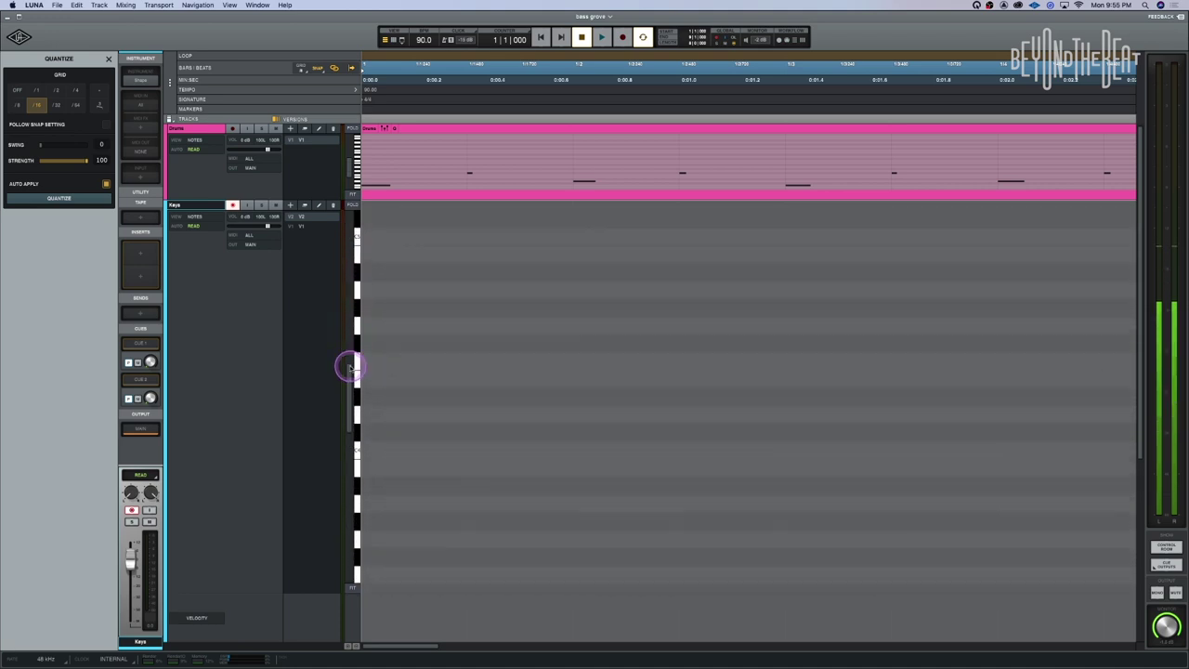
{"action": "left_click", "coordinate": [383, 450]}
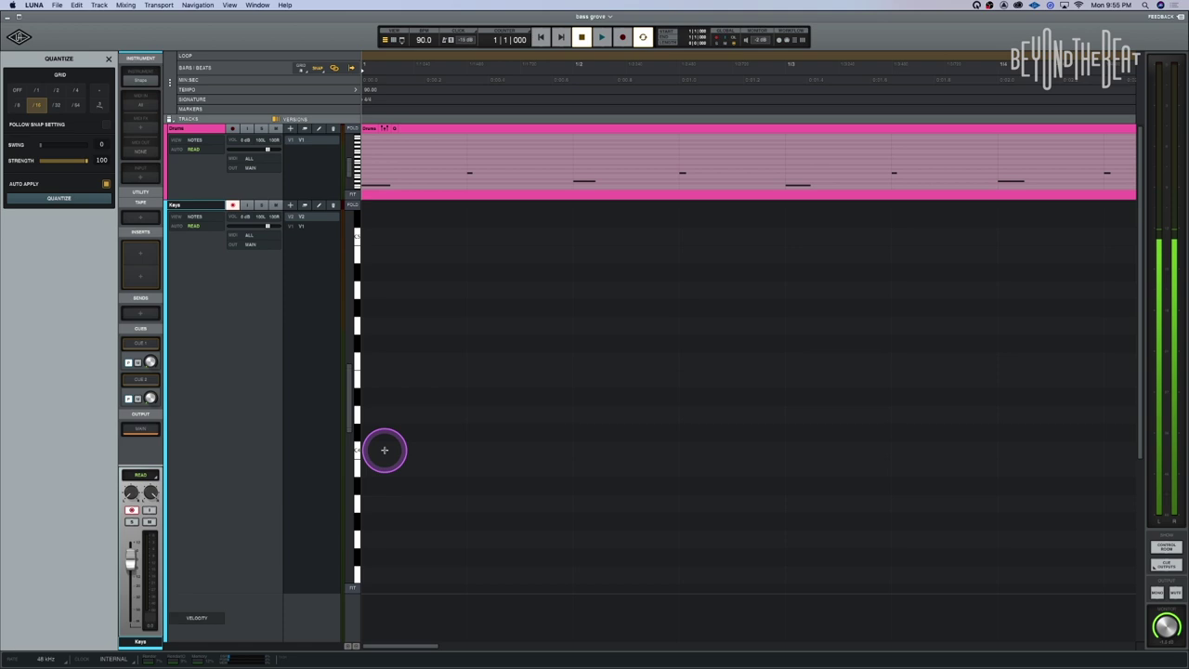
{"action": "left_click", "coordinate": [389, 451]}
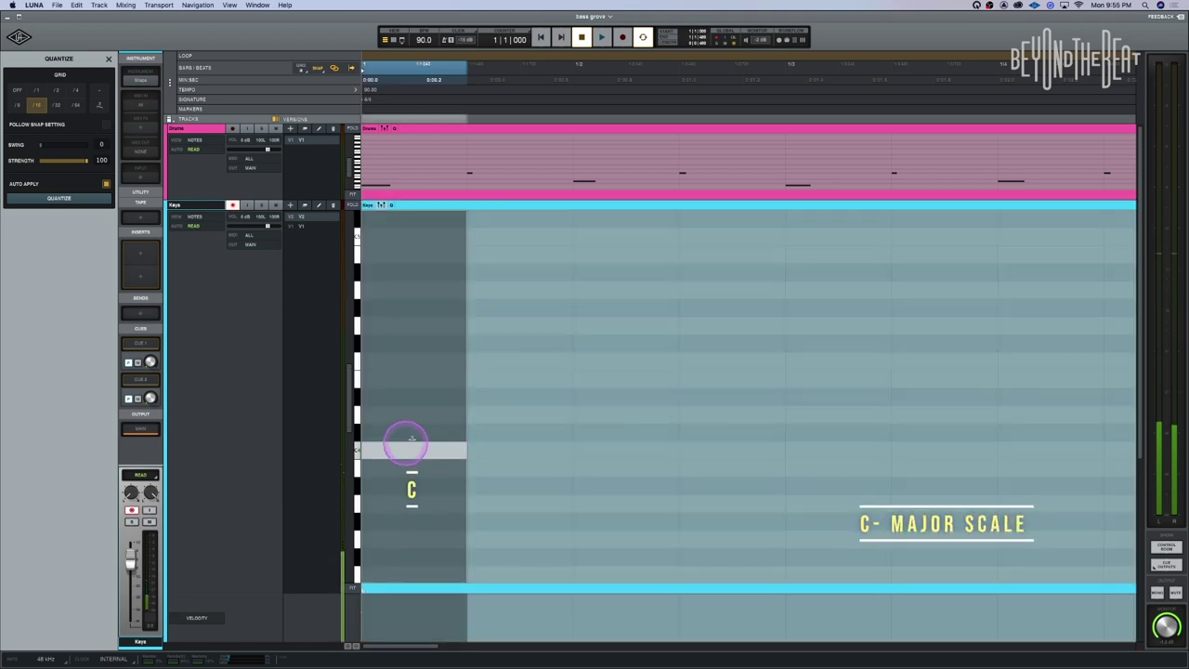
Step: Complete the ascending C major scale in bar 1 with consecutive 1/8-note D, E, F, G, A, B and high C
{"action": "left_click", "coordinate": [496, 414]}
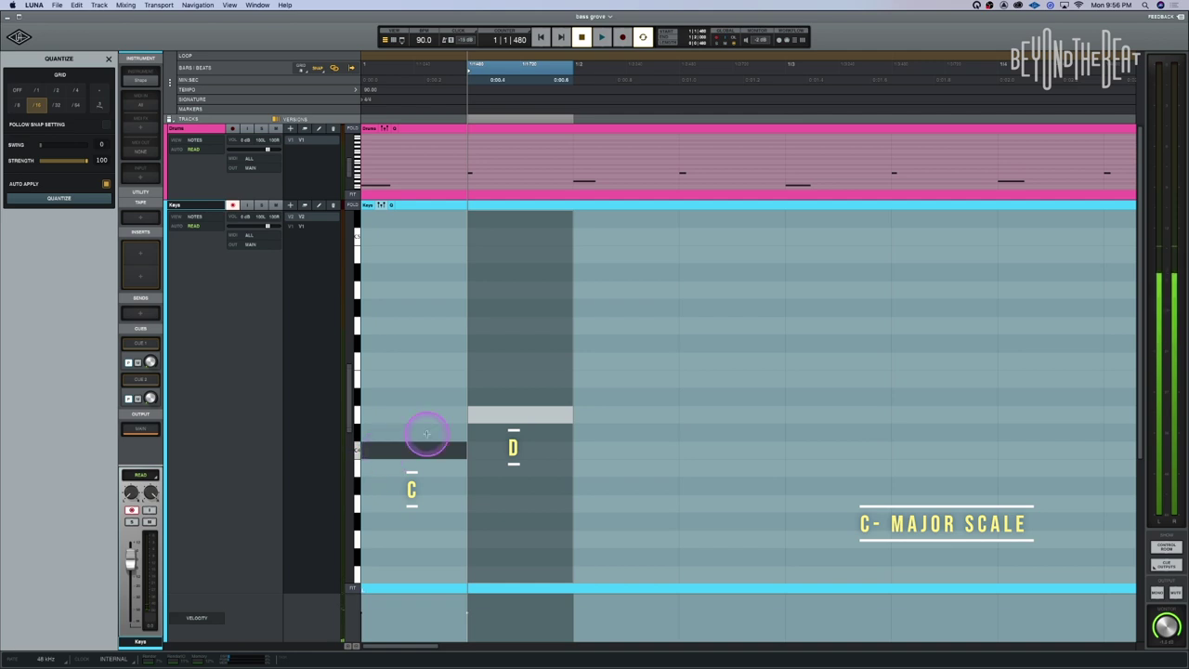
{"action": "left_click", "coordinate": [619, 379]}
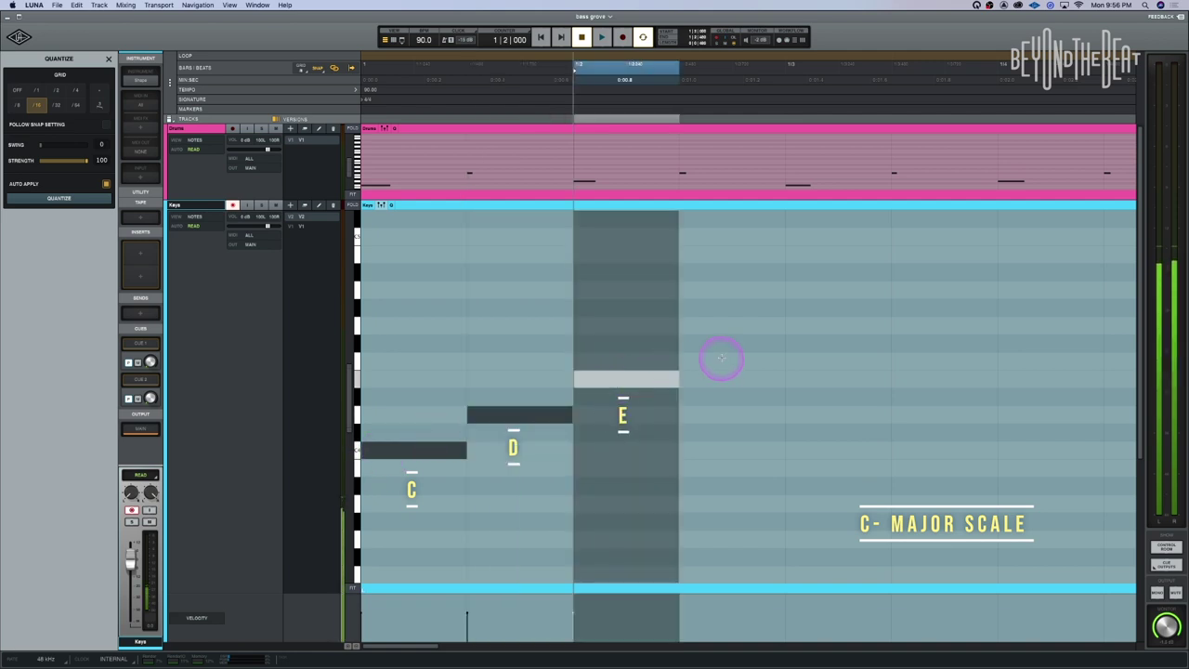
{"action": "left_click", "coordinate": [719, 358]}
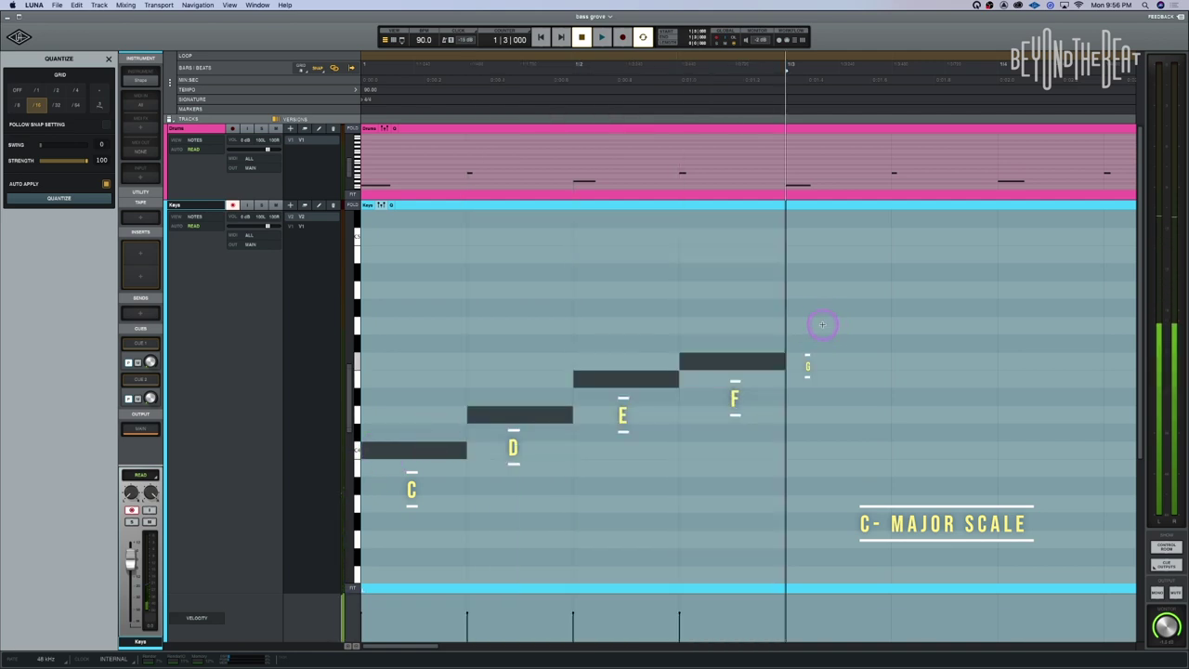
{"action": "left_click", "coordinate": [824, 325]}
{"action": "left_click", "coordinate": [928, 289]}
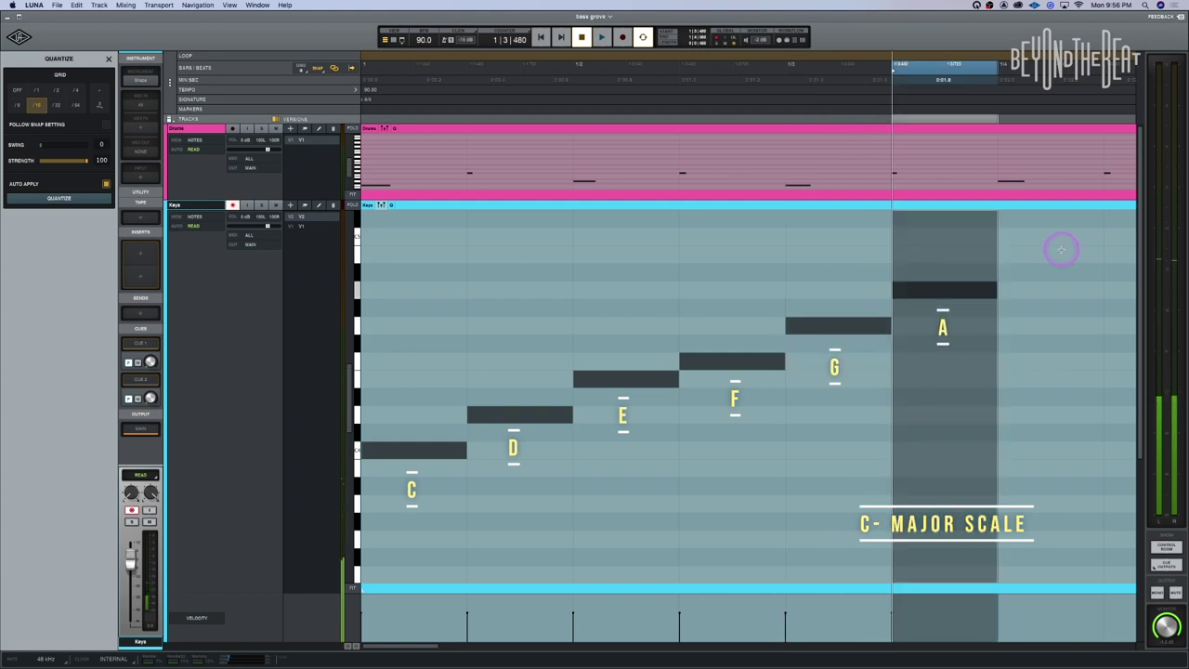
{"action": "left_click", "coordinate": [1092, 248]}
{"action": "left_click", "coordinate": [1094, 239]}
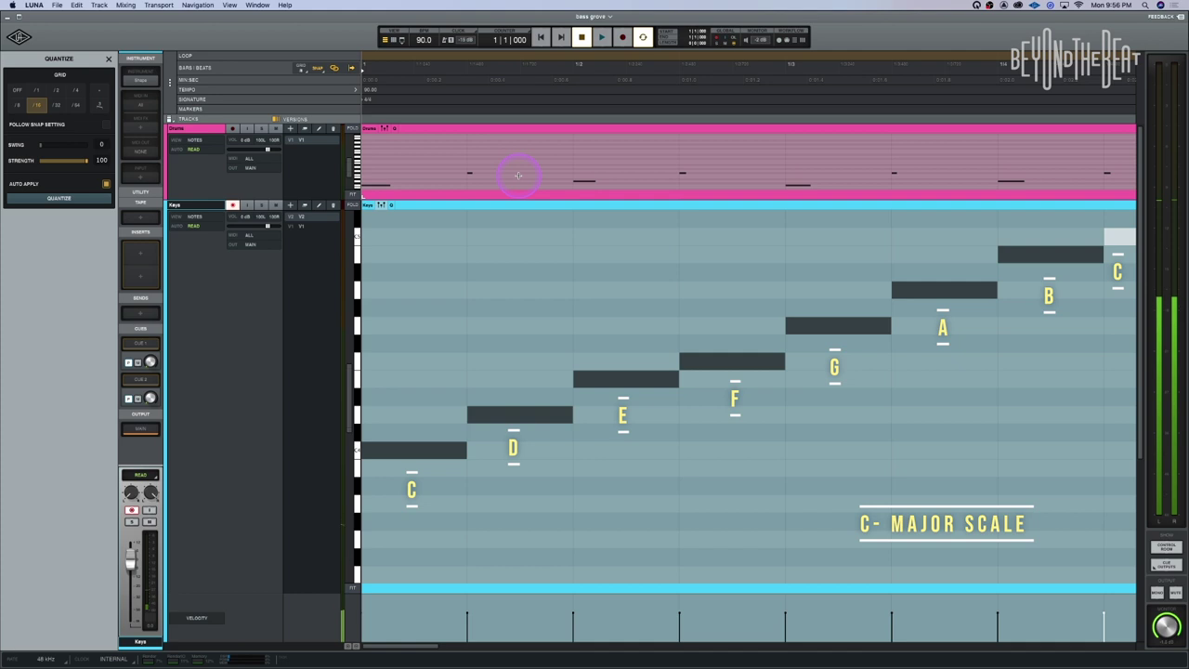
Step: Play back the C major scale on the Keys track and show its full one-bar clip
{"action": "key", "text": "space"}
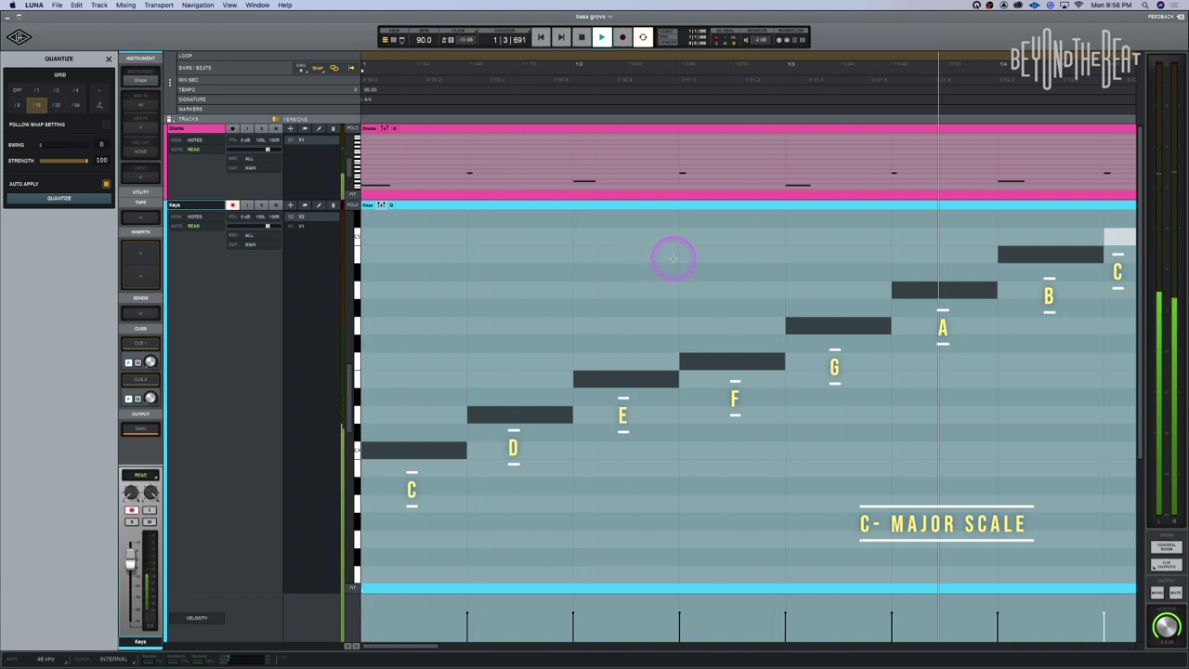
{"action": "key", "text": "space"}
{"action": "scroll", "coordinate": [650, 255], "scroll_direction": "left", "scroll_amount": 3}
{"action": "scroll", "coordinate": [632, 252], "scroll_direction": "left", "scroll_amount": 5}
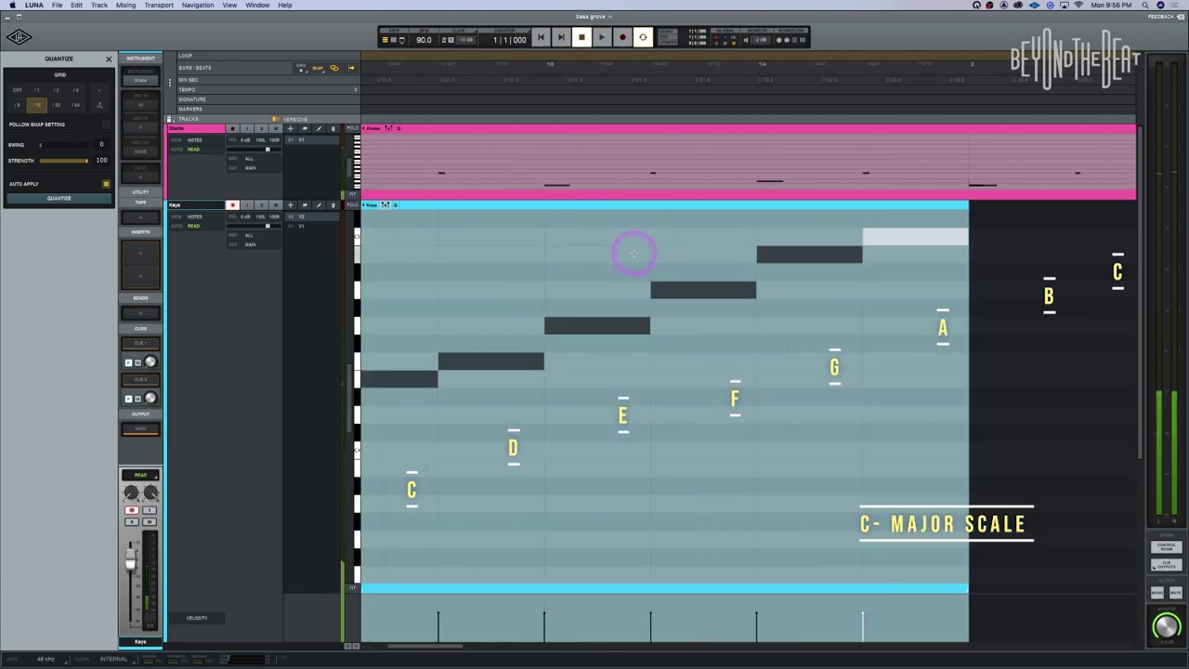
{"action": "scroll", "coordinate": [602, 252], "scroll_direction": "down", "scroll_amount": 4}
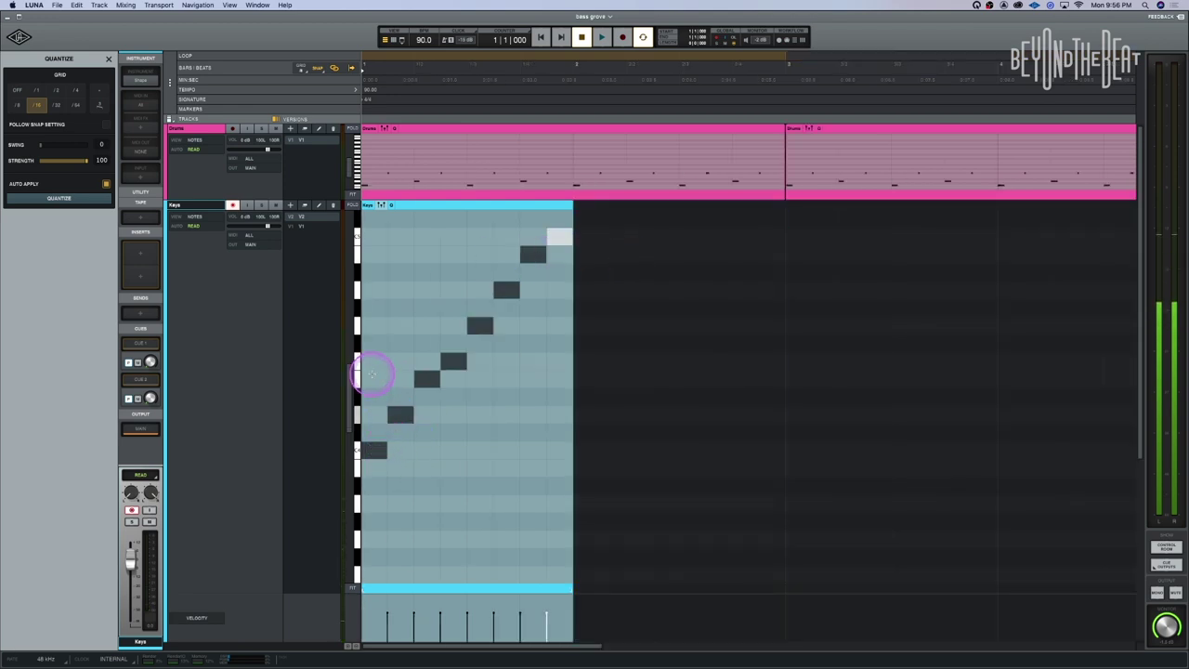
{"action": "left_click_drag", "start_coordinate": [349, 369], "coordinate": [353, 340]}
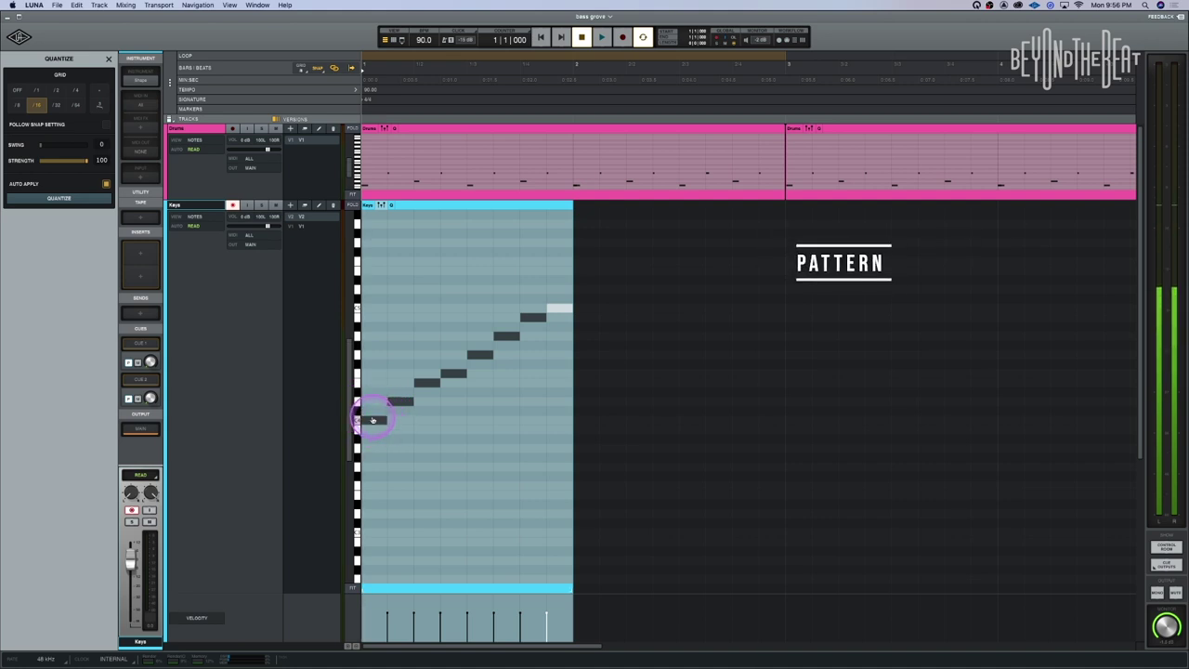
Step: Examine the tone and semitone intervals between the consecutive notes of the C major scale
{"action": "left_click", "coordinate": [398, 402]}
{"action": "left_click", "coordinate": [400, 404]}
{"action": "left_click", "coordinate": [403, 406]}
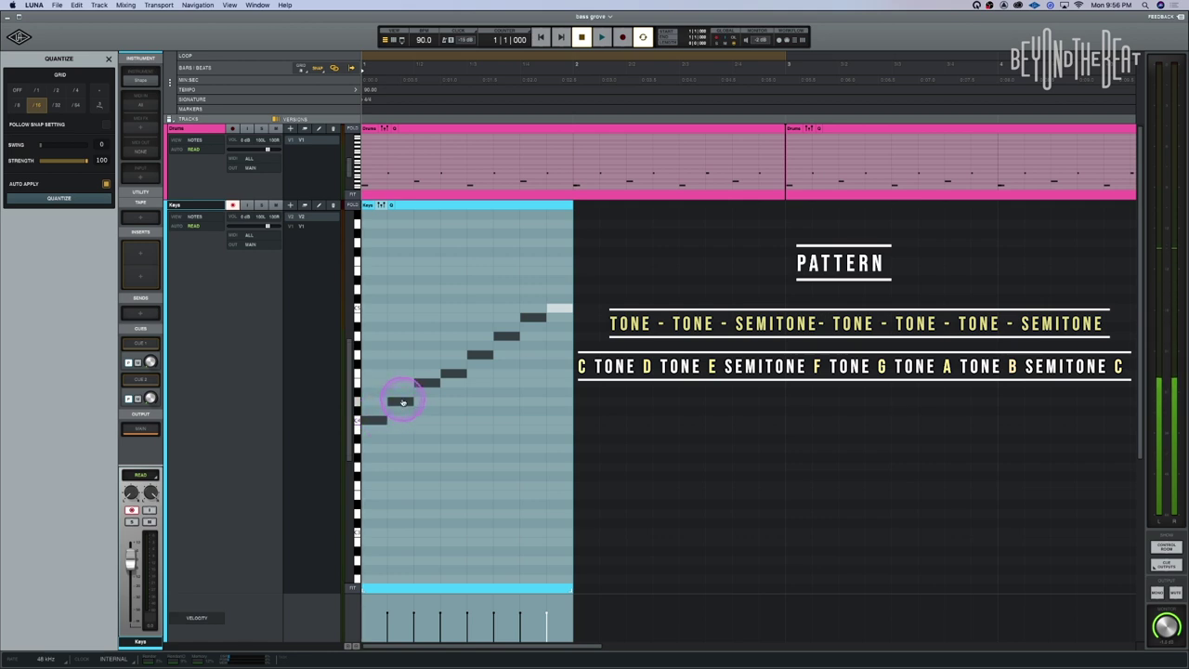
{"action": "left_click", "coordinate": [451, 387]}
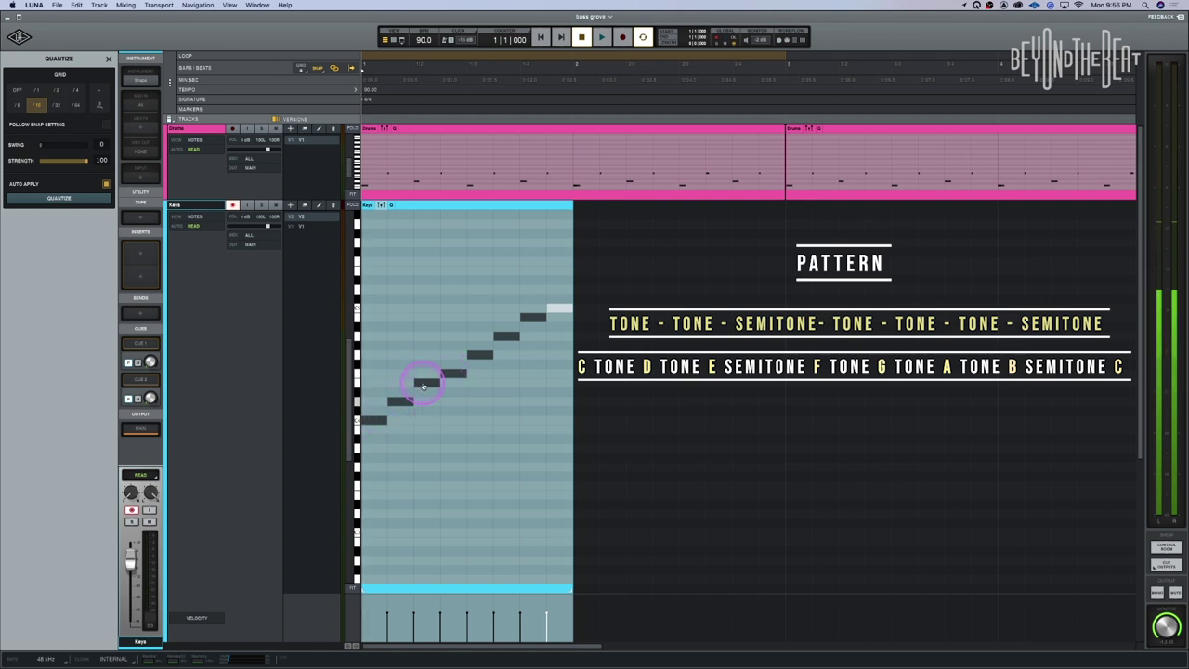
{"action": "left_click", "coordinate": [483, 357]}
{"action": "left_click", "coordinate": [465, 371]}
{"action": "left_click", "coordinate": [477, 356]}
{"action": "left_click", "coordinate": [508, 337]}
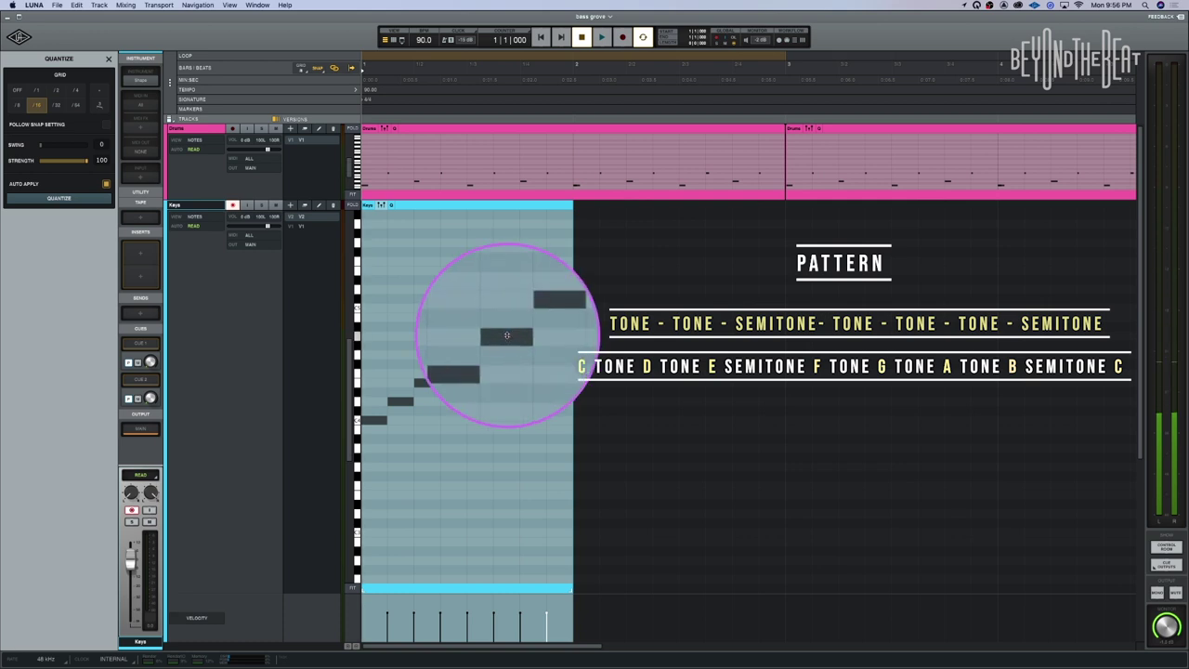
{"action": "left_click", "coordinate": [554, 310]}
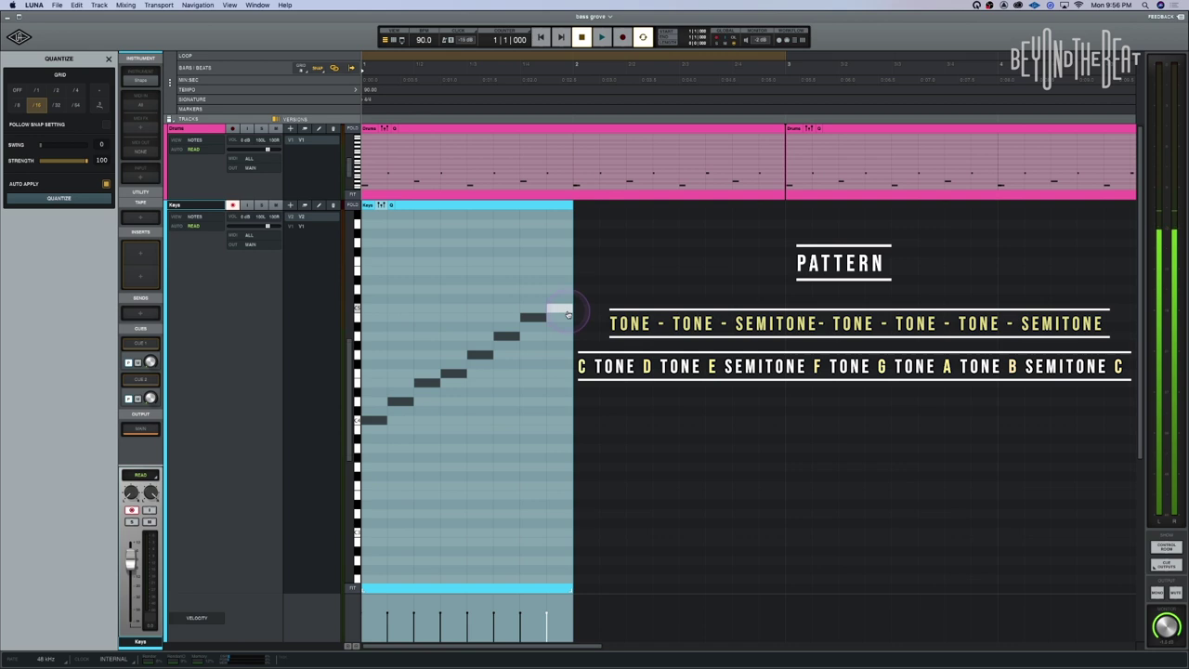
{"action": "left_click", "coordinate": [440, 375]}
{"action": "left_click", "coordinate": [480, 332]}
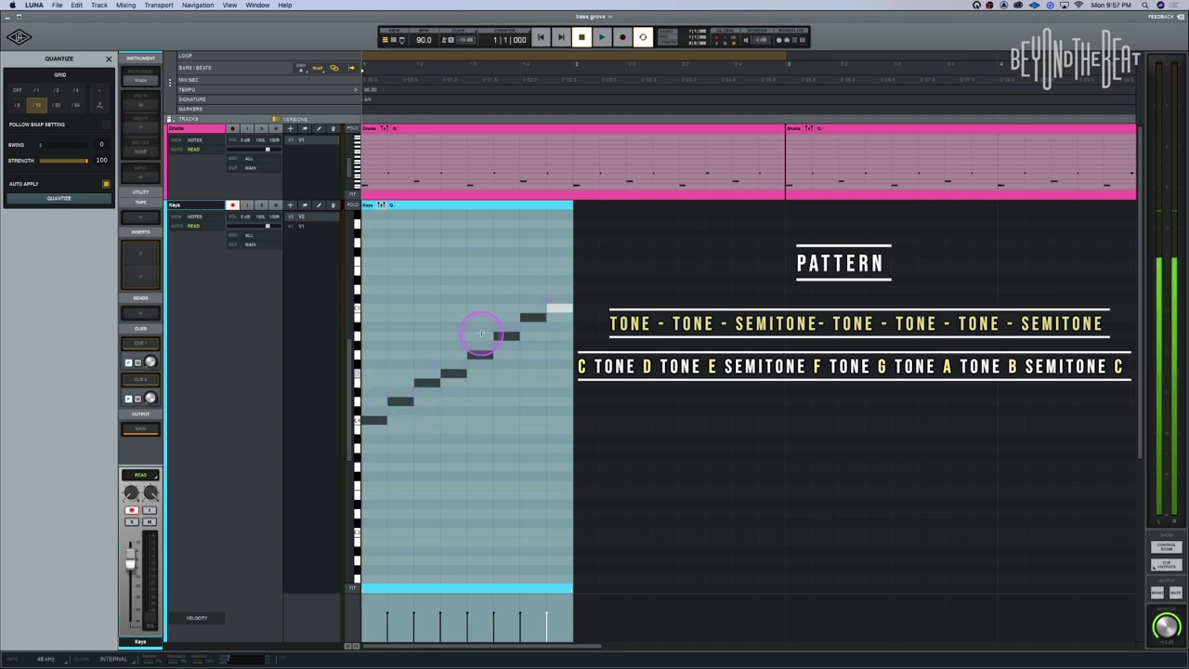
{"action": "left_click", "coordinate": [390, 399]}
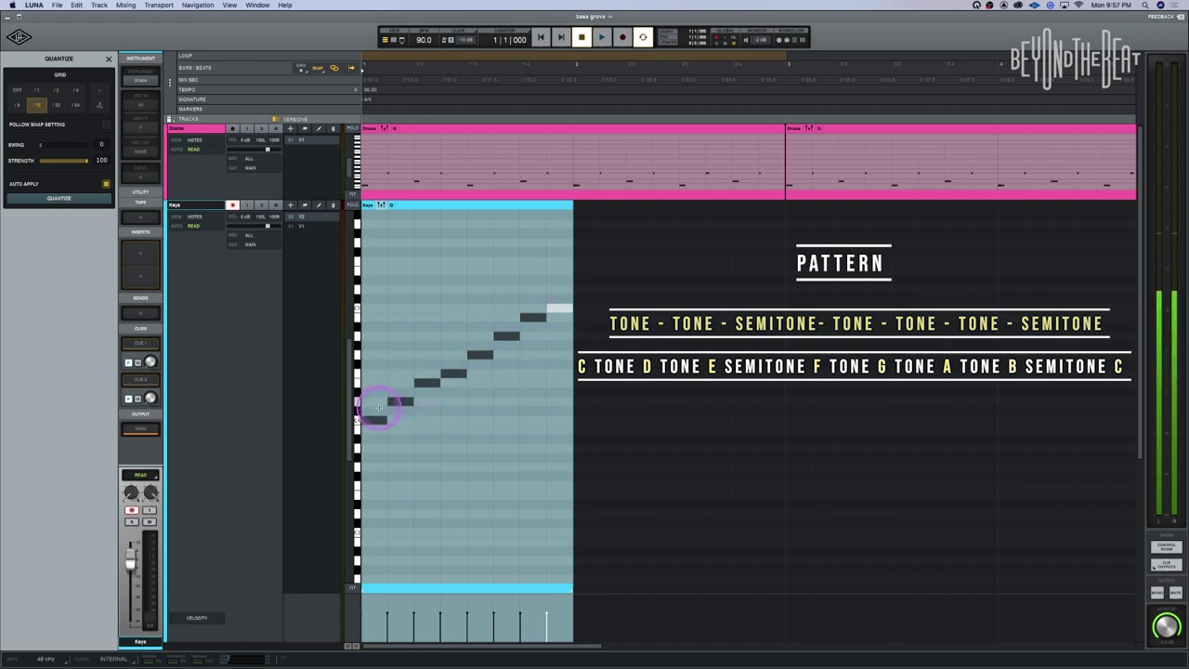
{"action": "left_click", "coordinate": [426, 384]}
Step: Audition the scale's first, third and fifth notes, C, E and G, for building a C chord
{"action": "left_click", "coordinate": [361, 422]}
{"action": "left_click", "coordinate": [366, 423]}
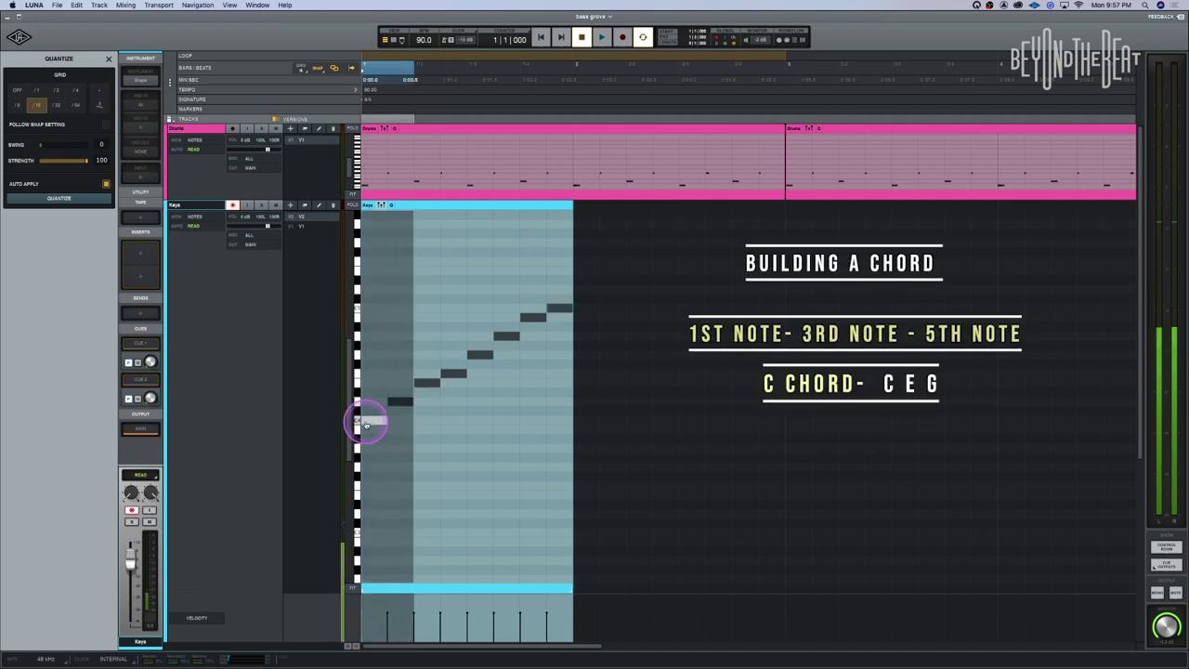
{"action": "left_click", "coordinate": [398, 402]}
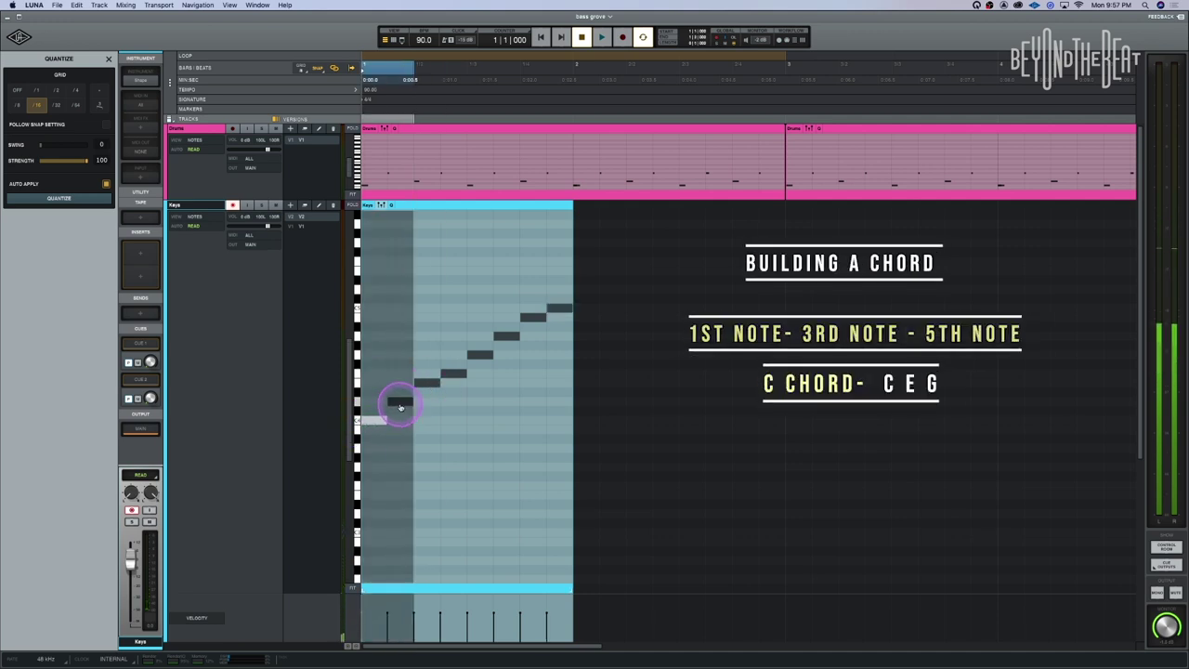
{"action": "left_click", "coordinate": [430, 383]}
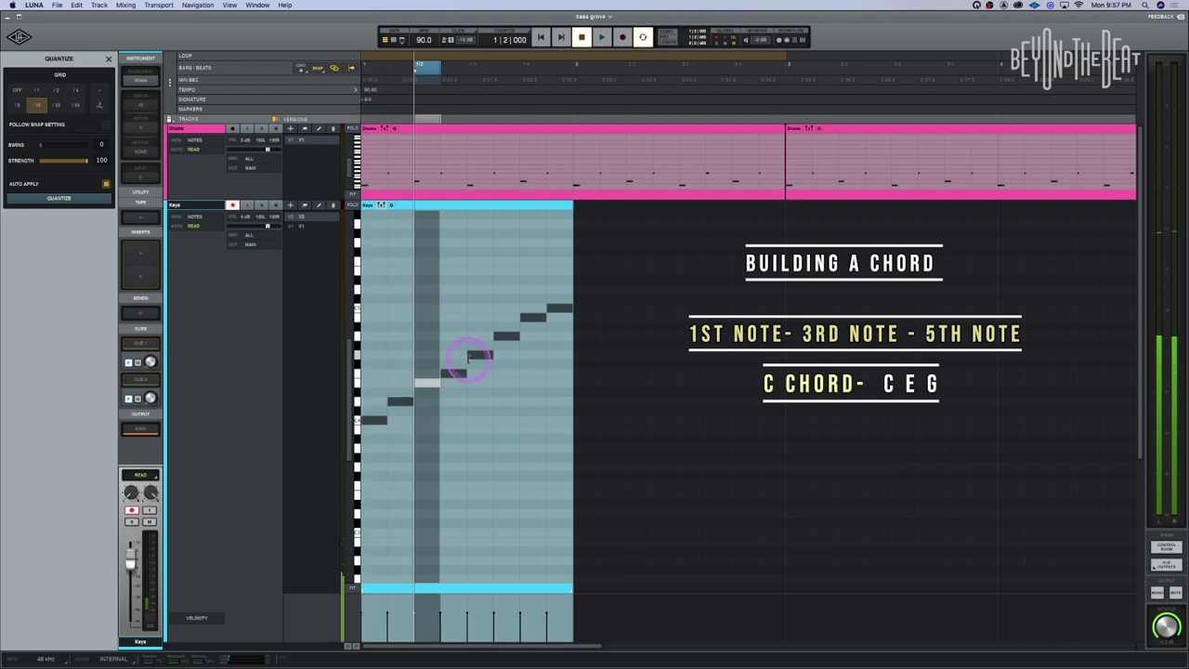
{"action": "left_click", "coordinate": [475, 357]}
Step: Move the E and G notes to the start of bar 1, stacking them above C as a C major chord
{"action": "left_click", "coordinate": [425, 383]}
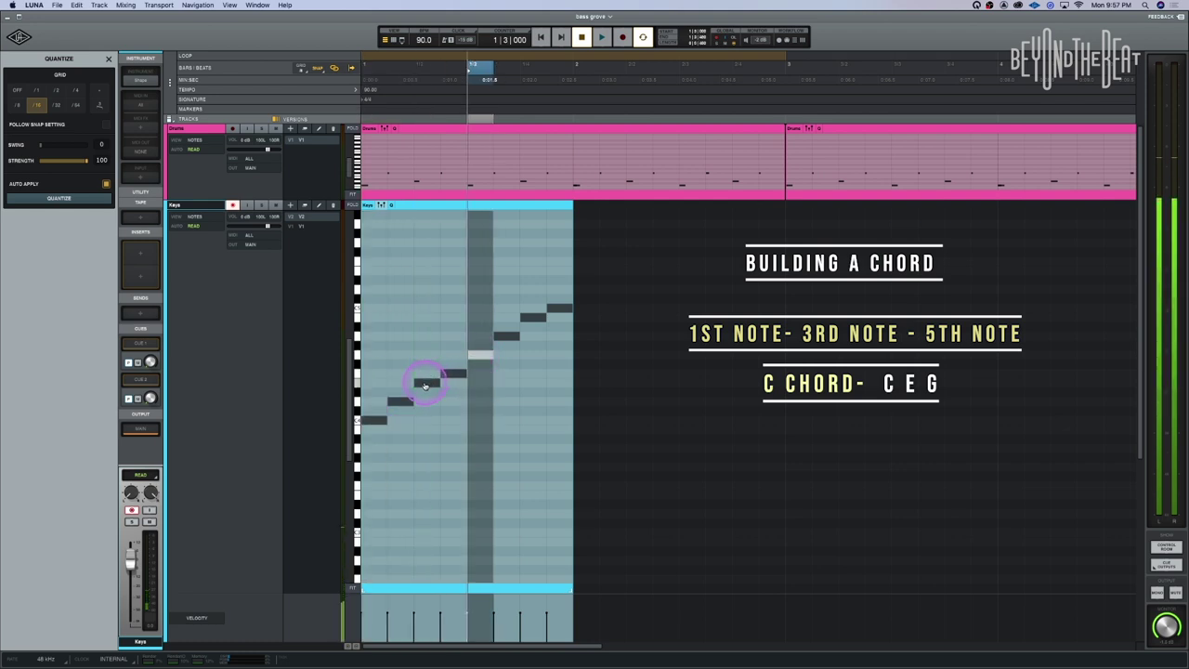
{"action": "left_click", "coordinate": [425, 384]}
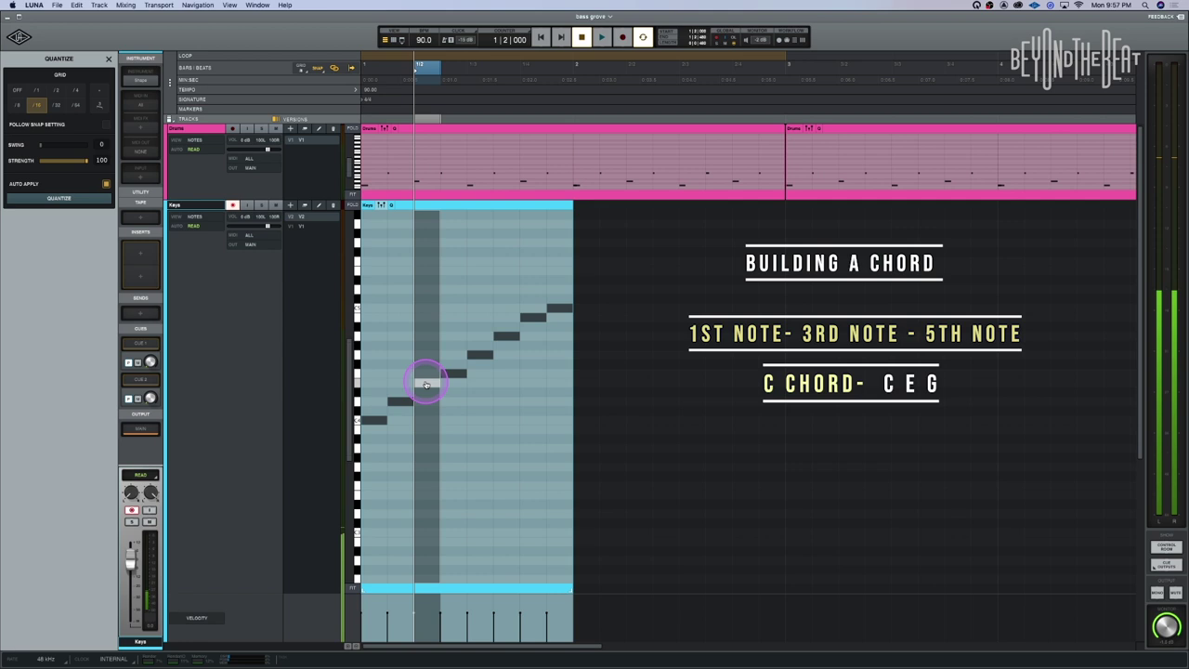
{"action": "left_click_drag", "start_coordinate": [425, 384], "coordinate": [373, 384]}
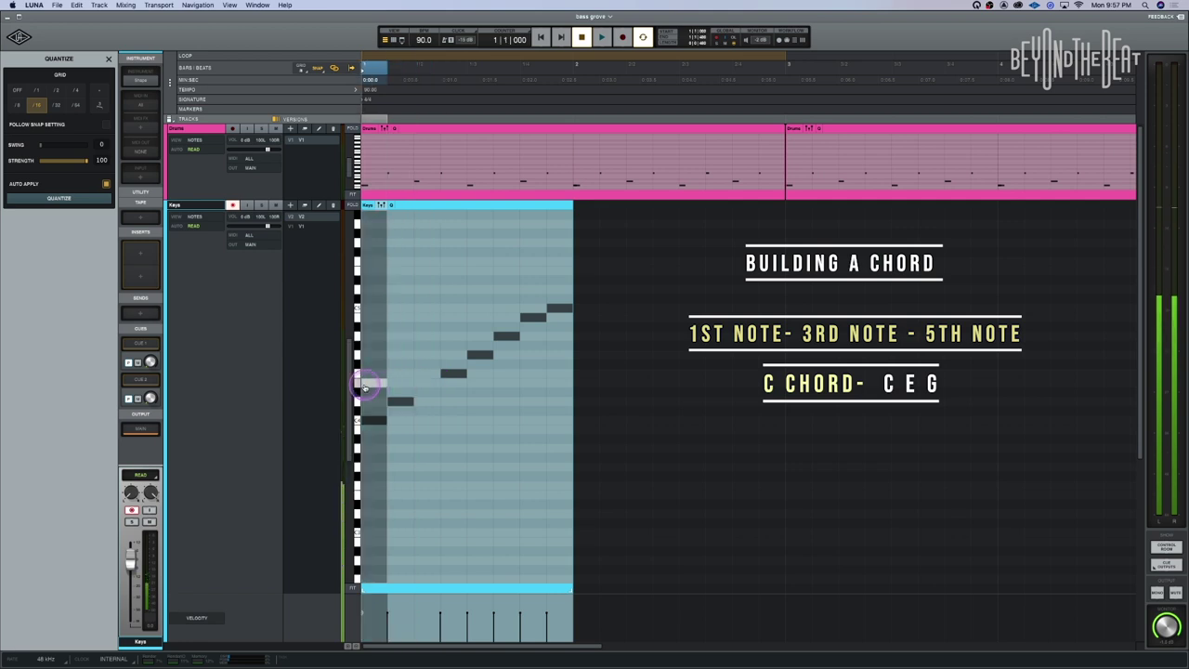
{"action": "left_click", "coordinate": [476, 358]}
{"action": "left_click_drag", "start_coordinate": [476, 358], "coordinate": [373, 359]}
Step: Move the D, F and A notes to beat 2 of bar 1 and repitch them to C, E and G as a second C chord
{"action": "left_click", "coordinate": [419, 400]}
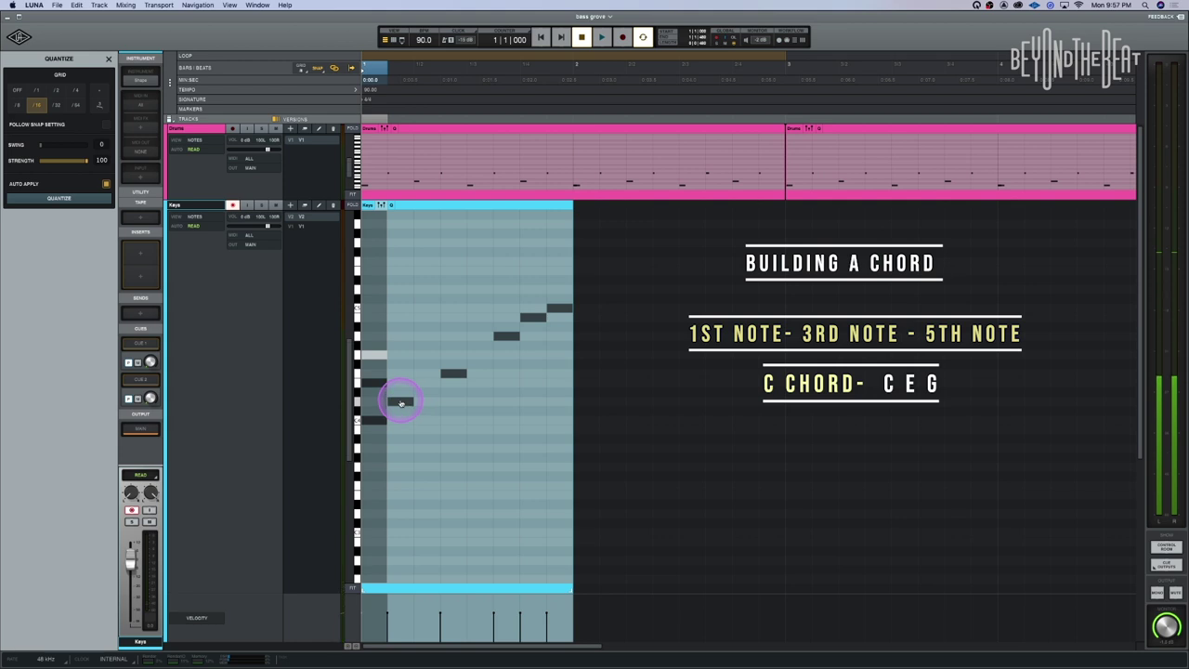
{"action": "left_click", "coordinate": [436, 370]}
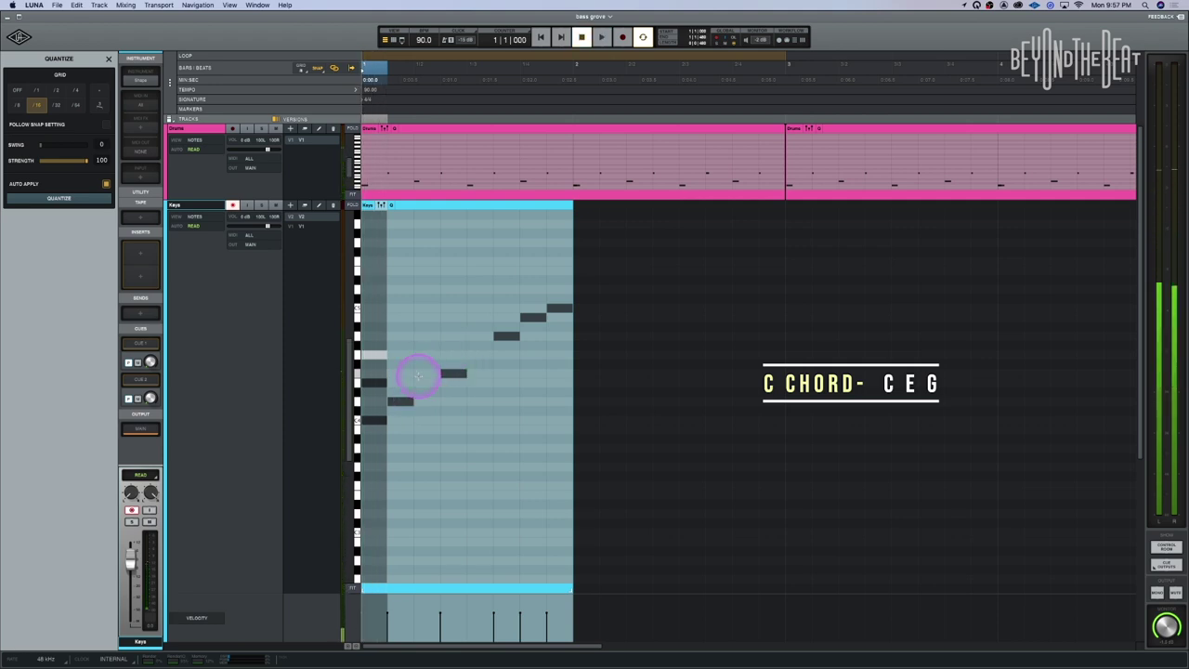
{"action": "left_click_drag", "start_coordinate": [402, 406], "coordinate": [426, 397]}
{"action": "left_click", "coordinate": [504, 336]}
{"action": "left_click_drag", "start_coordinate": [505, 337], "coordinate": [429, 355]}
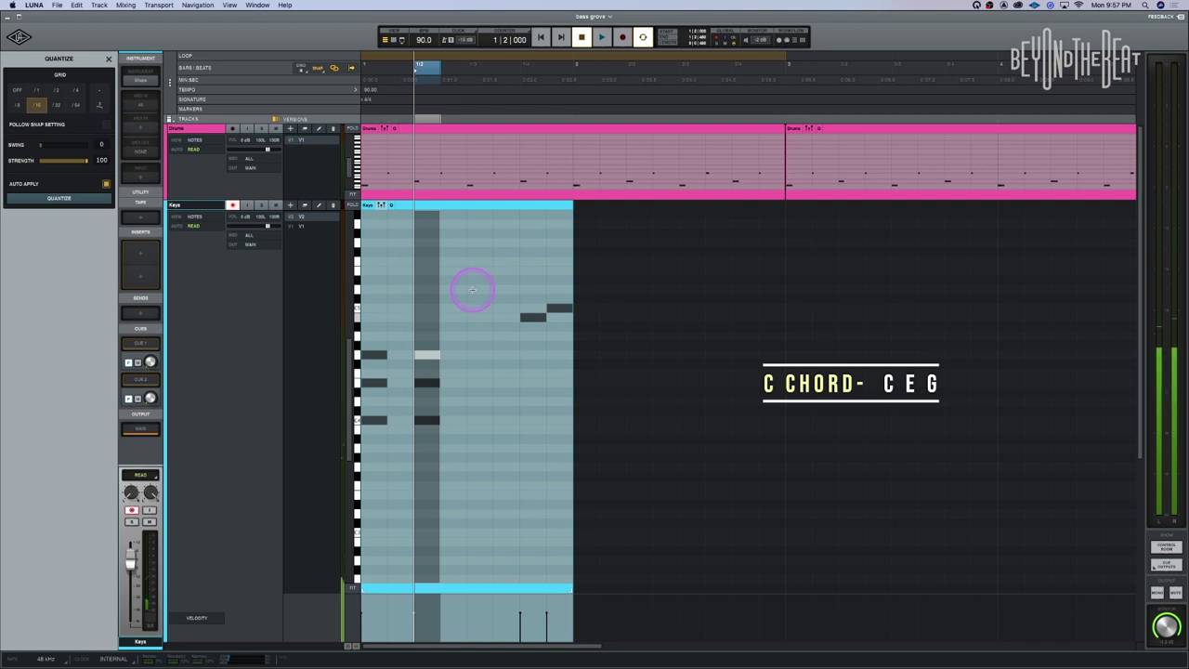
Step: Shift the second C chord an eighth note later within bar 1, and delete the leftover B and high C notes
{"action": "key", "text": "space"}
{"action": "key", "text": "Right"}
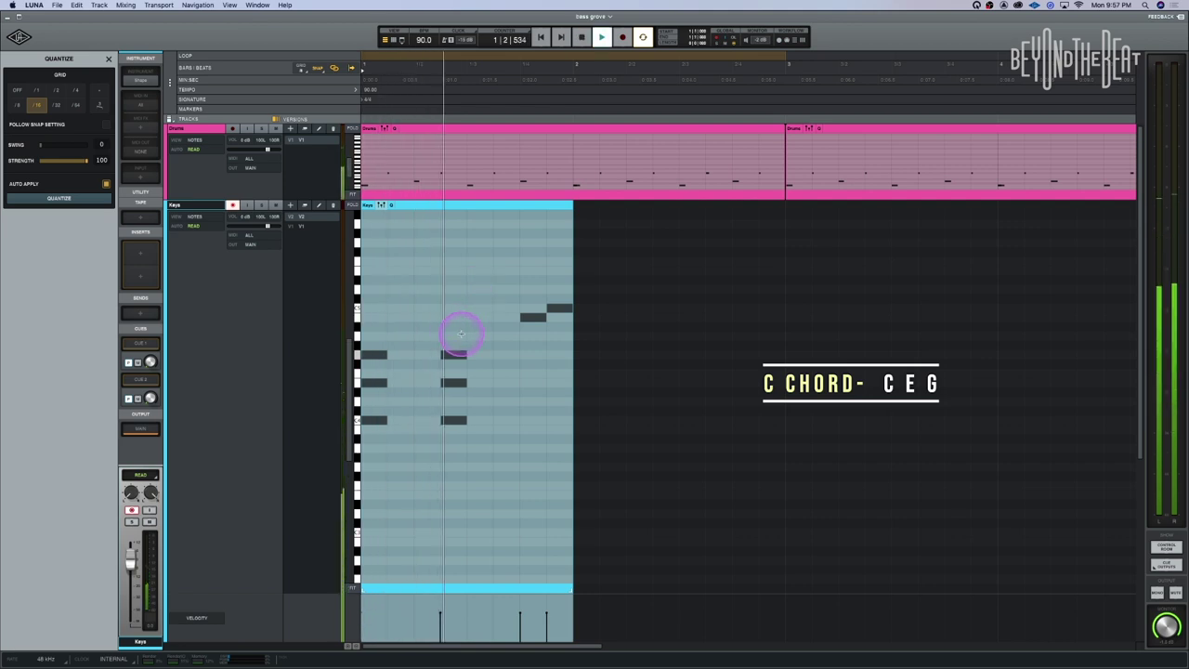
{"action": "key", "text": "space"}
{"action": "left_click", "coordinate": [544, 316]}
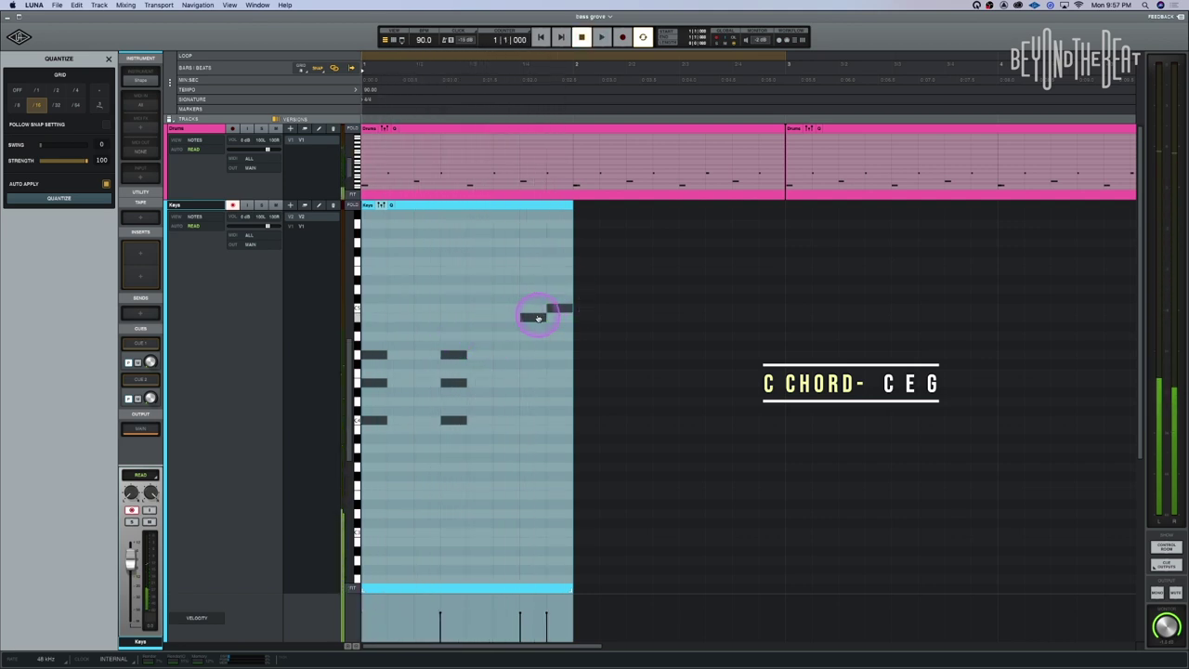
{"action": "left_click_drag", "start_coordinate": [545, 316], "coordinate": [554, 307]}
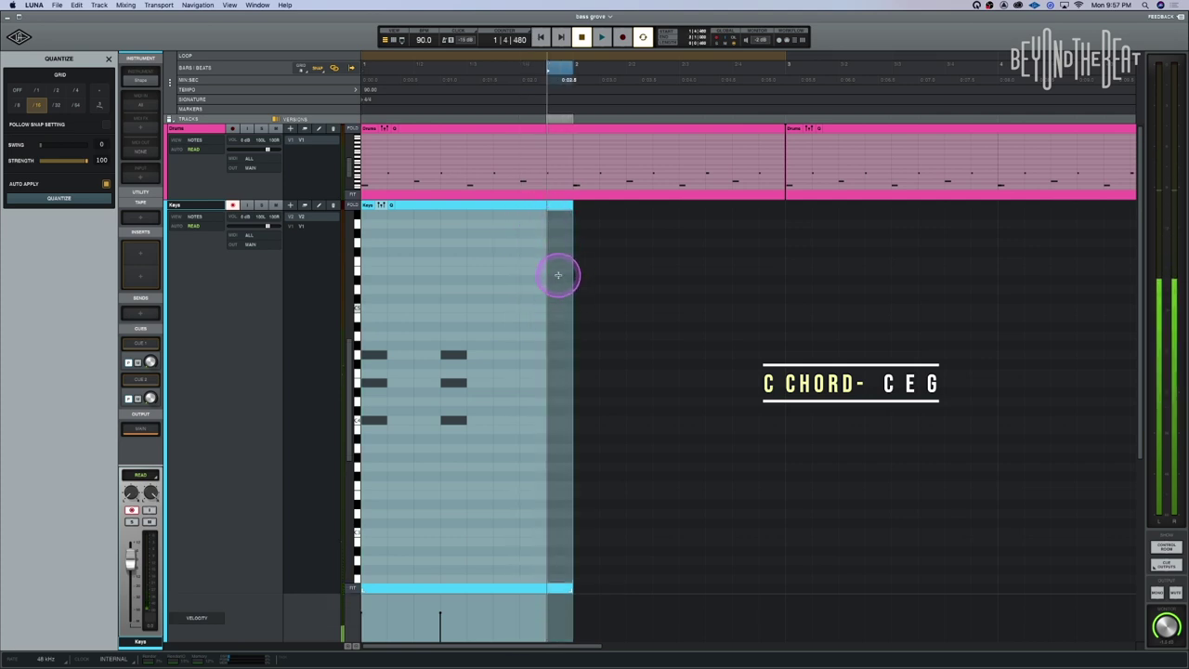
Step: Duplicate the Keys clip into bar 2 and transpose both of its chords down three semitones
{"action": "left_click", "coordinate": [500, 206]}
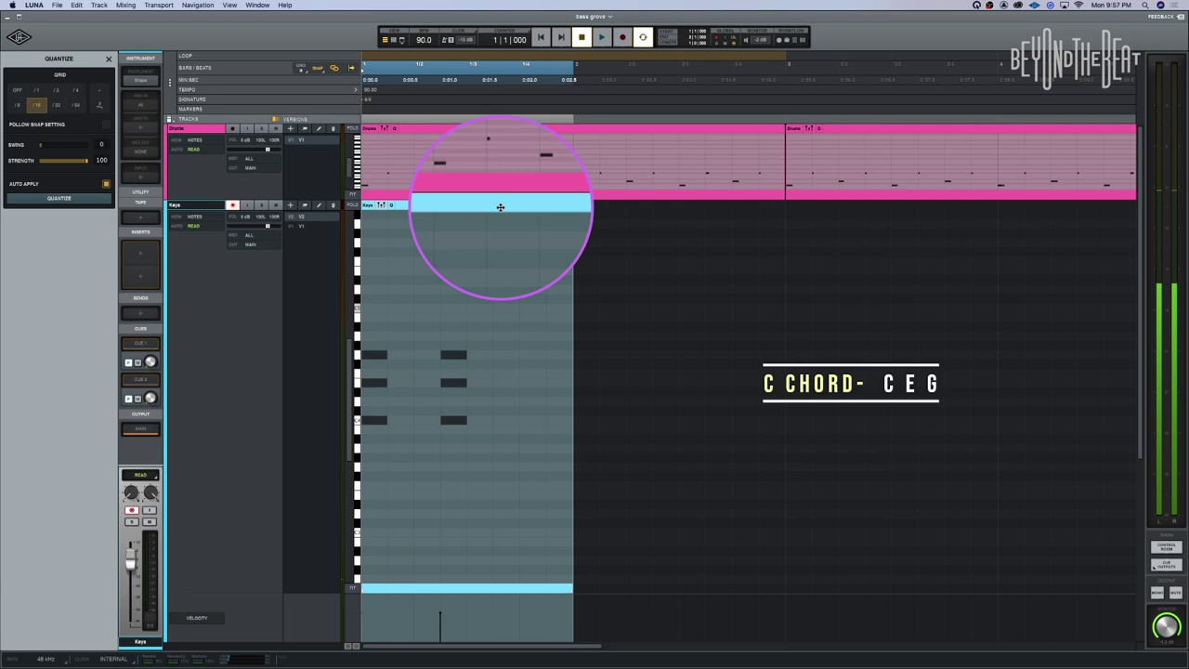
{"action": "key", "text": "super+d"}
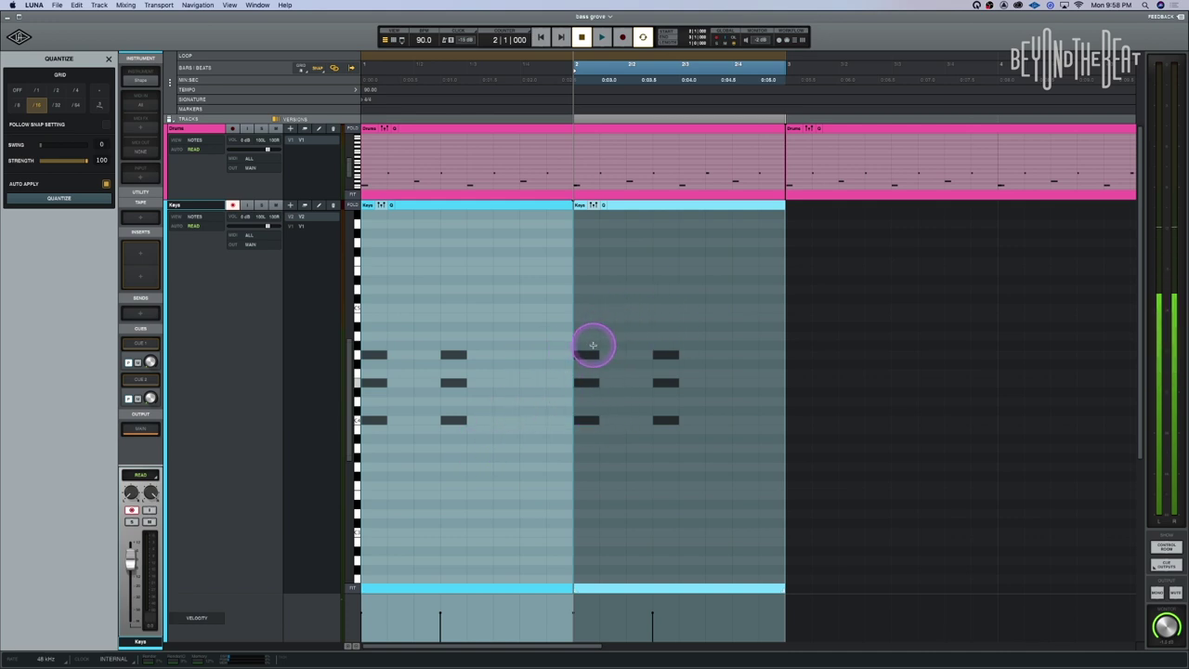
{"action": "left_click_drag", "start_coordinate": [592, 319], "coordinate": [660, 456]}
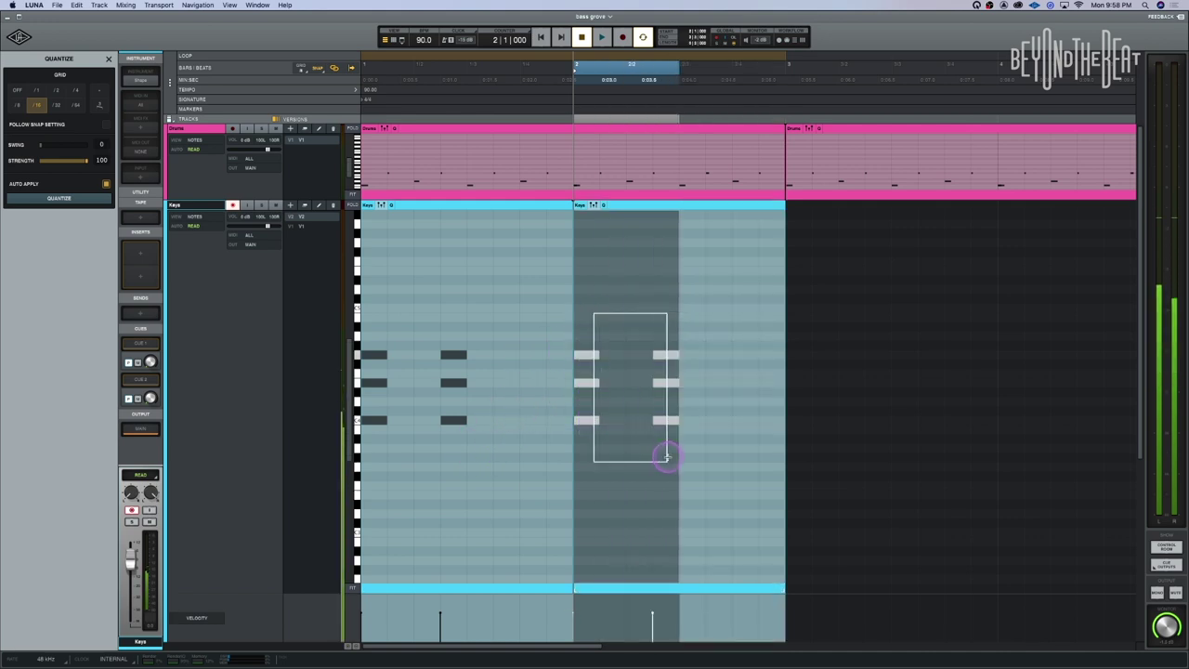
{"action": "left_click_drag", "start_coordinate": [586, 423], "coordinate": [583, 451]}
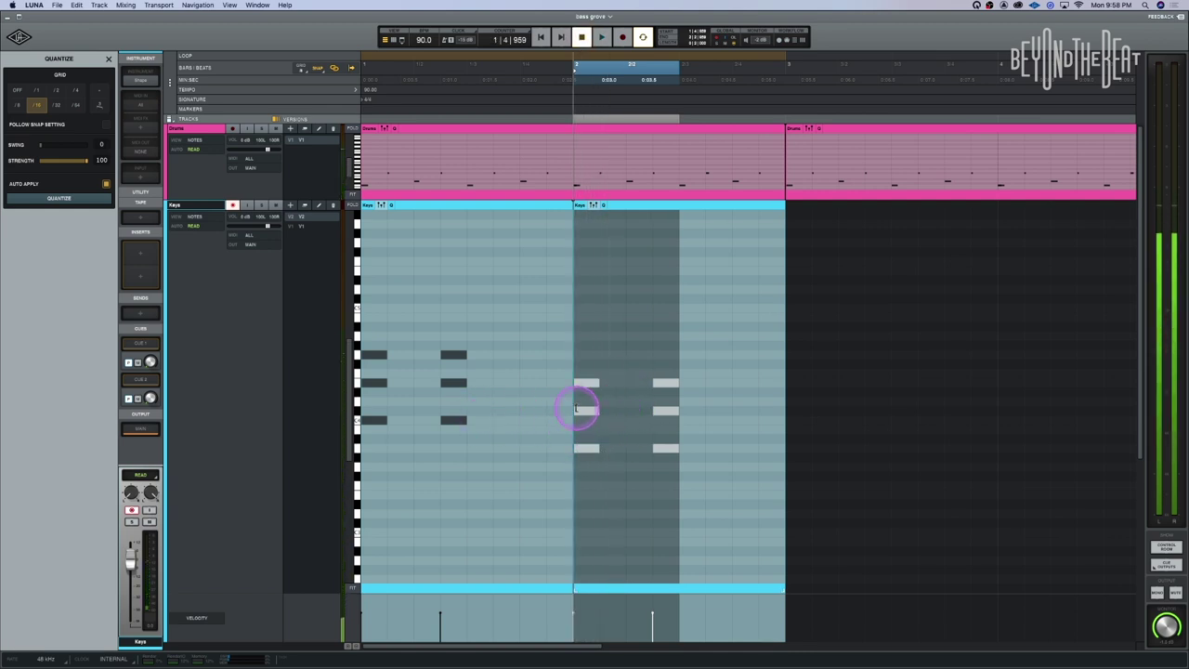
{"action": "left_click", "coordinate": [625, 399]}
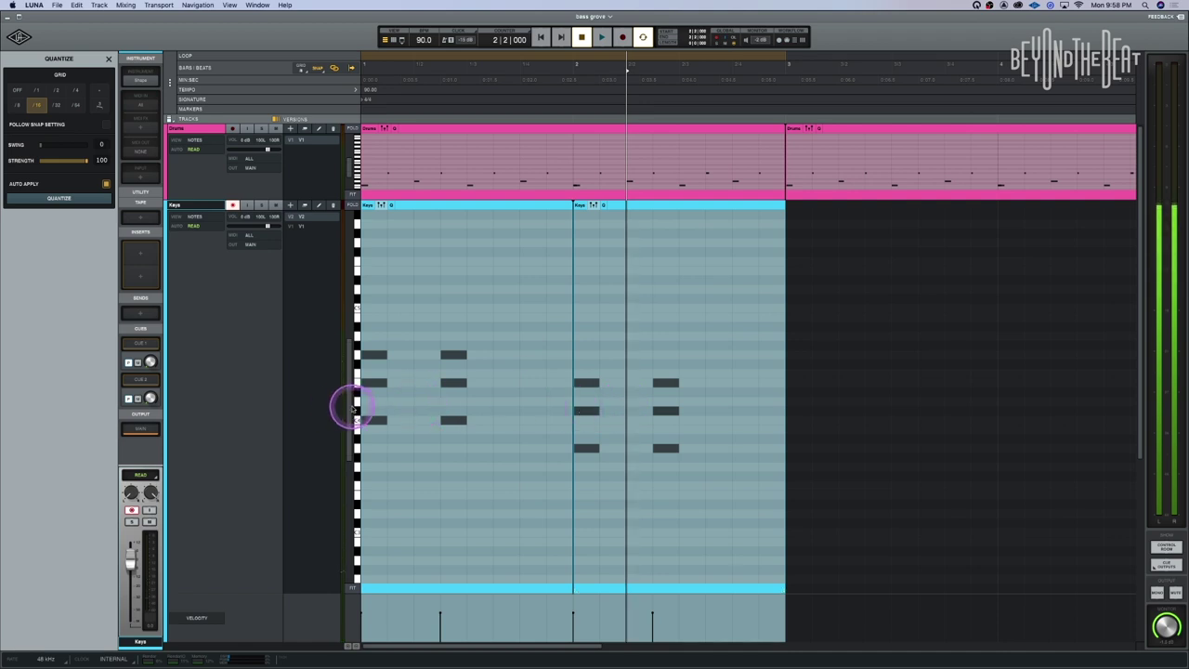
Step: Lower the middle note of both bar 2 chords one semitone to C, forming A minor chords, and play the part
{"action": "left_click", "coordinate": [587, 412]}
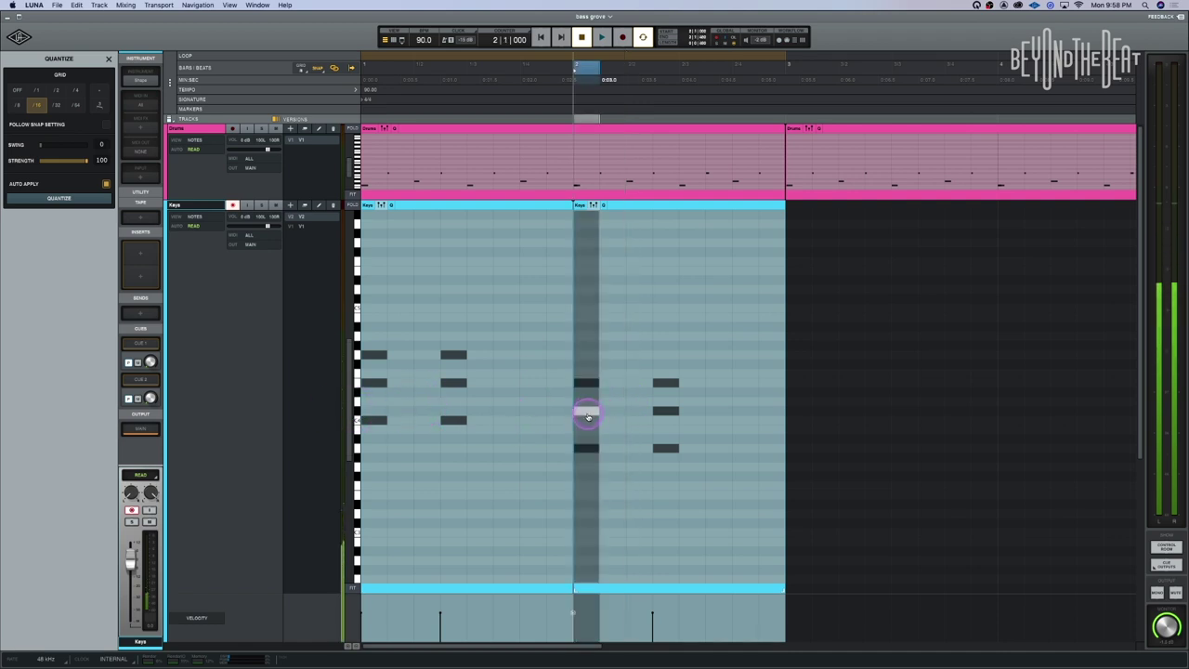
{"action": "left_click", "coordinate": [665, 414]}
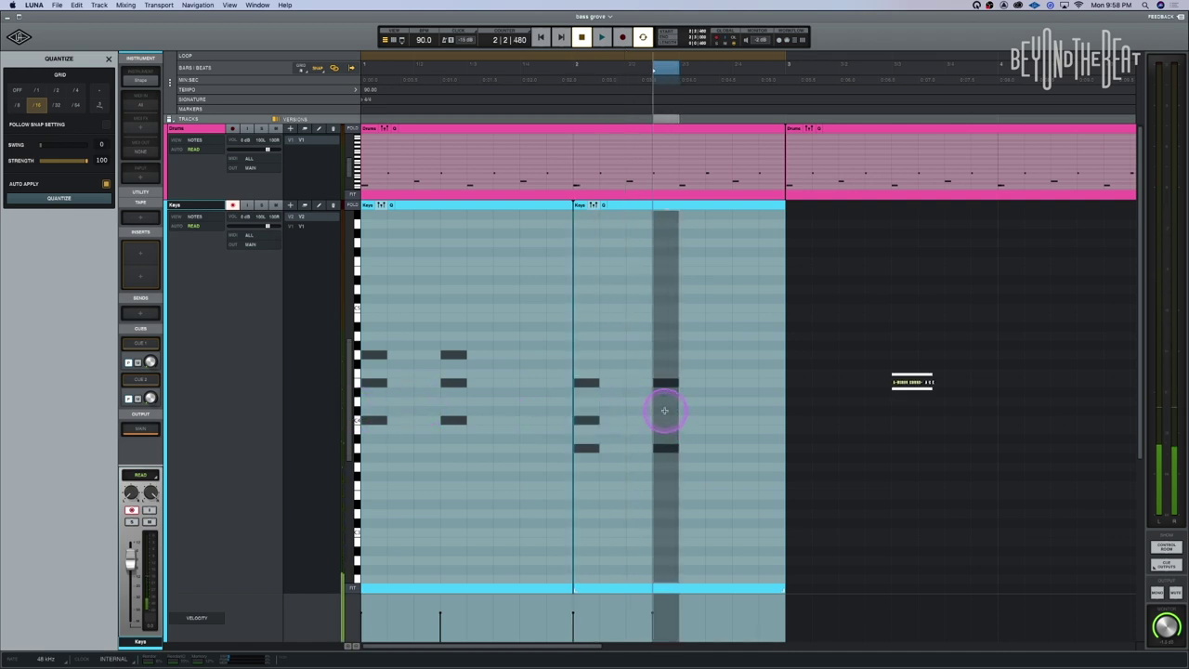
{"action": "left_click", "coordinate": [435, 231]}
{"action": "key", "text": "space"}
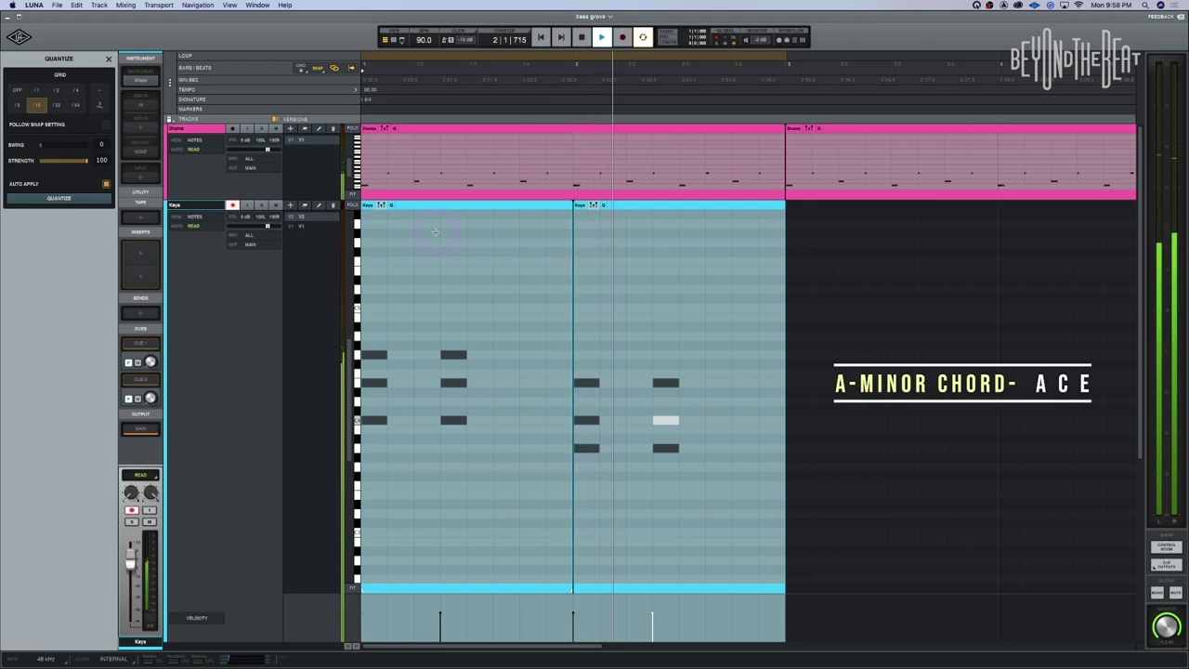
Step: Duplicate the bar 2 Keys clip into bar 3, transpose both chords down five semitones to E minor (E, G, B), and play the part
{"action": "key", "text": "space"}
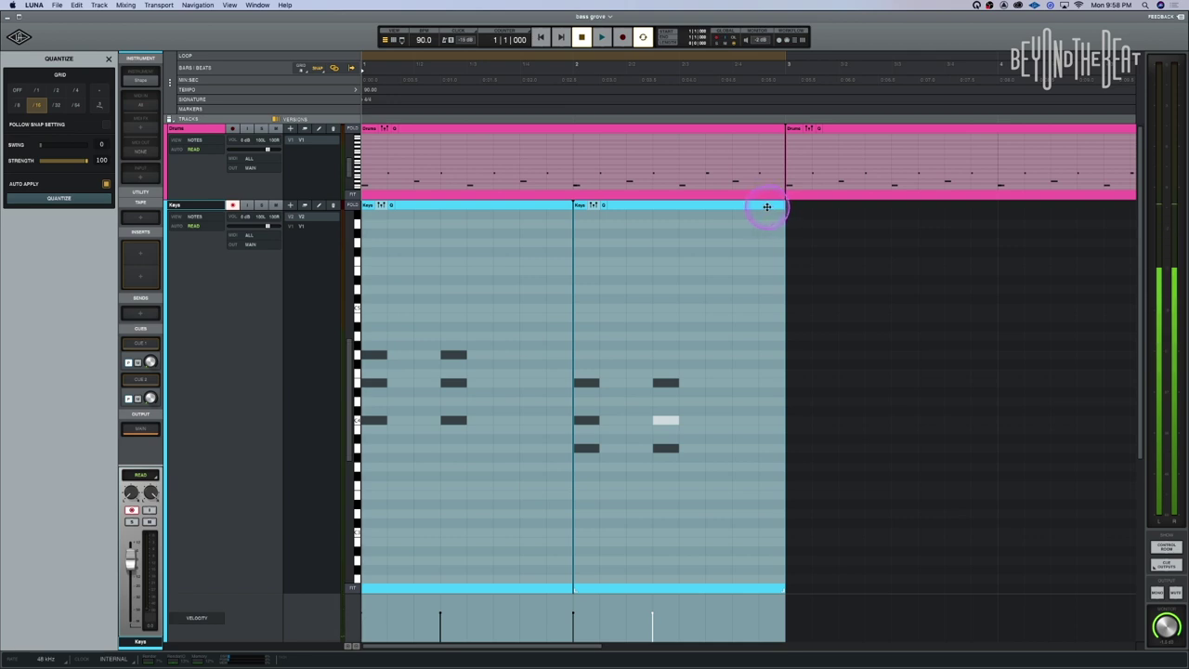
{"action": "left_click", "coordinate": [736, 211]}
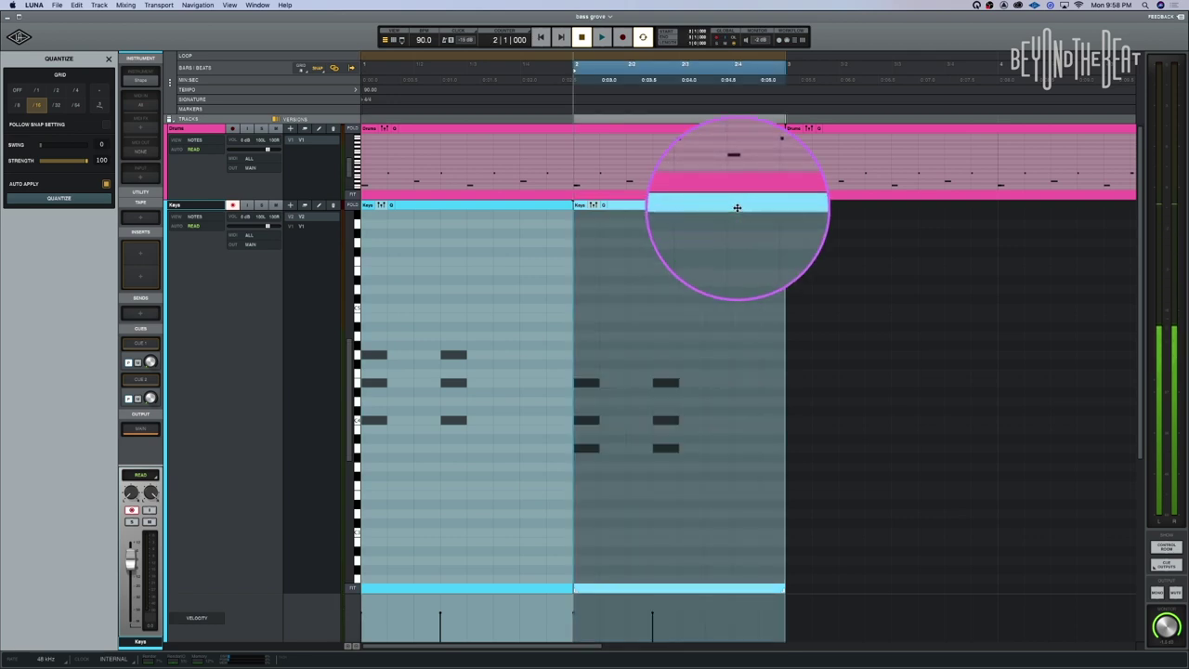
{"action": "key", "text": "super+d"}
{"action": "left_click_drag", "start_coordinate": [801, 323], "coordinate": [894, 485]}
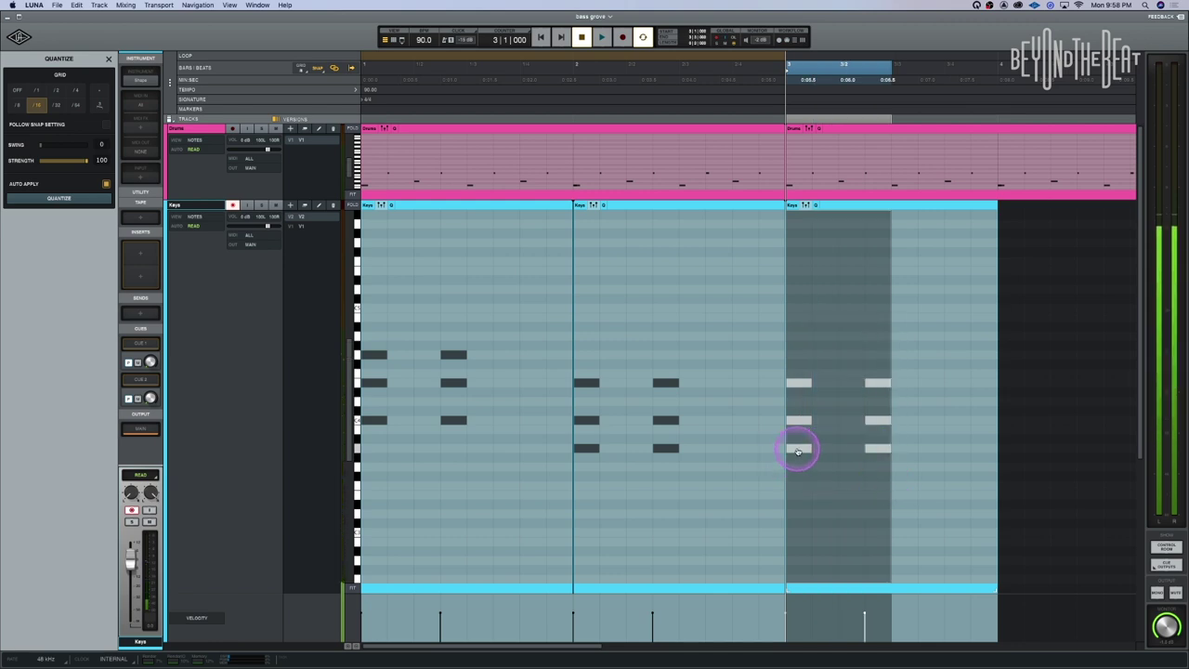
{"action": "left_click_drag", "start_coordinate": [797, 452], "coordinate": [796, 486]}
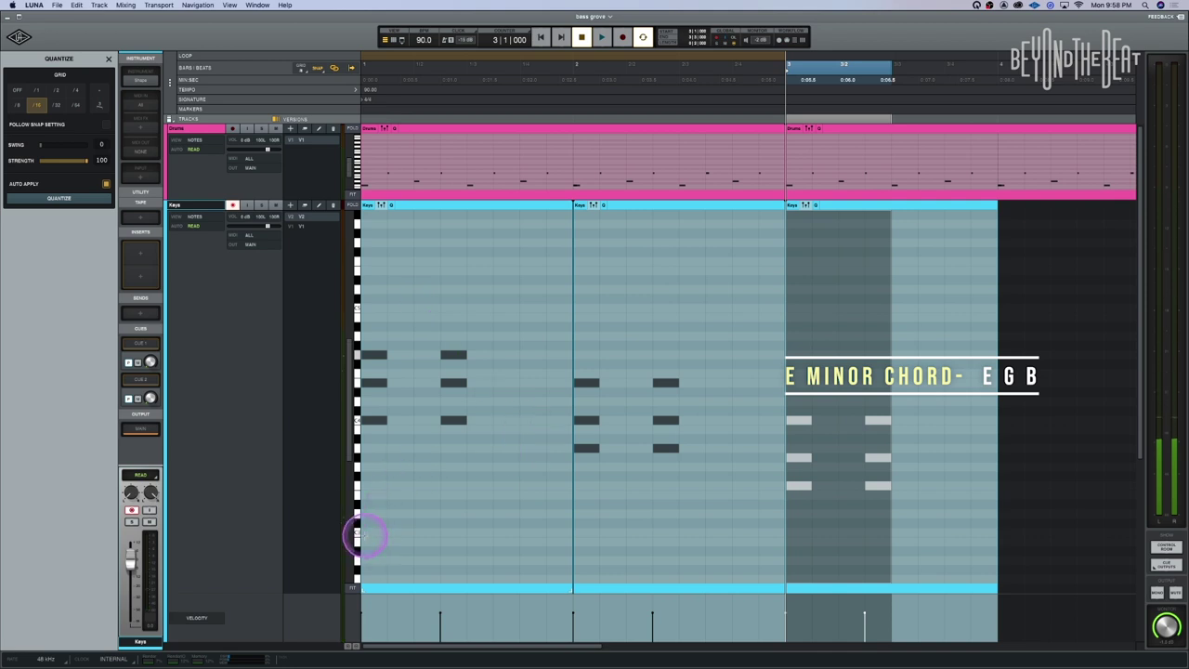
{"action": "left_click_drag", "start_coordinate": [797, 351], "coordinate": [889, 518]}
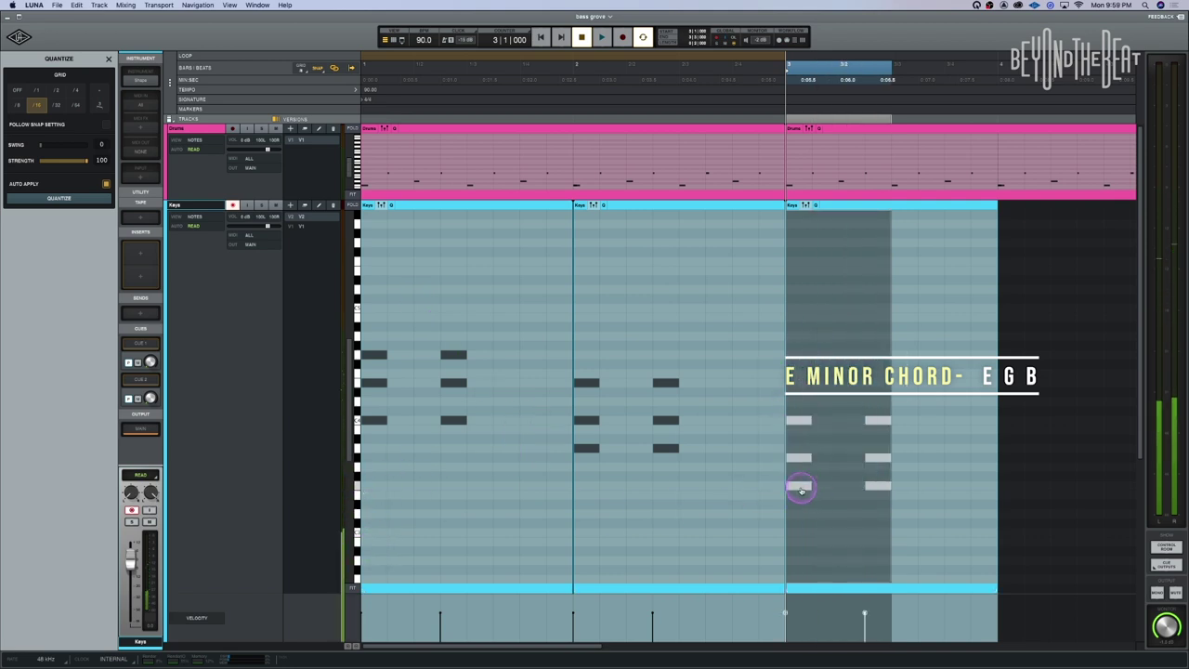
{"action": "left_click_drag", "start_coordinate": [800, 489], "coordinate": [800, 498]}
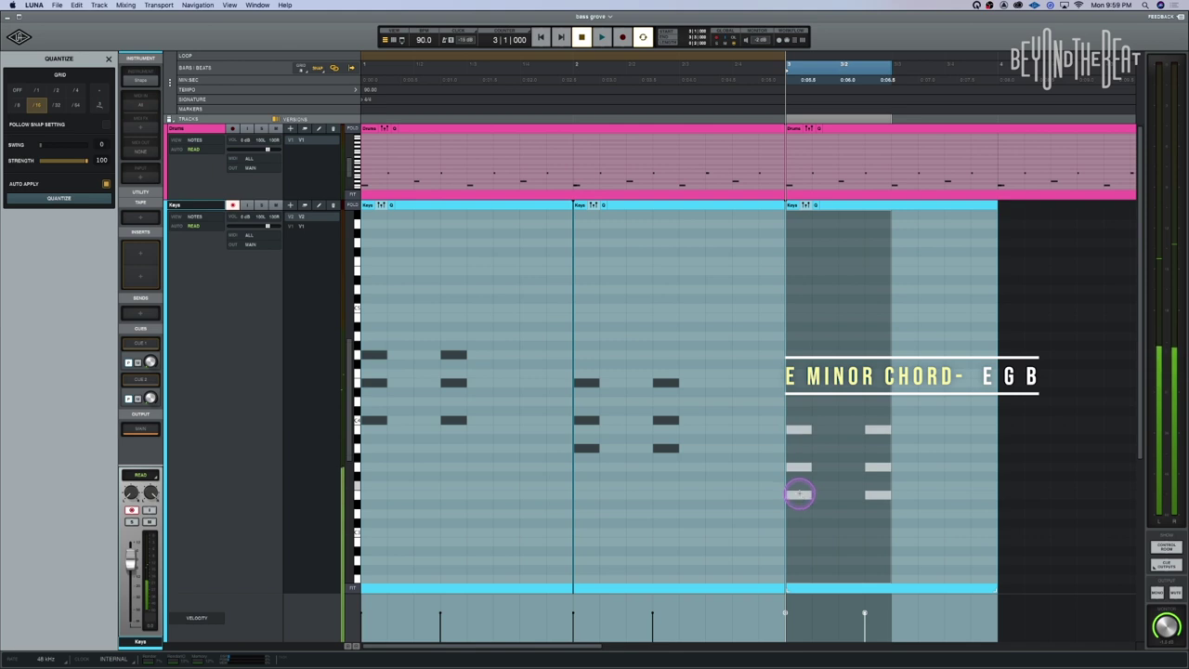
{"action": "left_click", "coordinate": [493, 311]}
{"action": "key", "text": "space"}
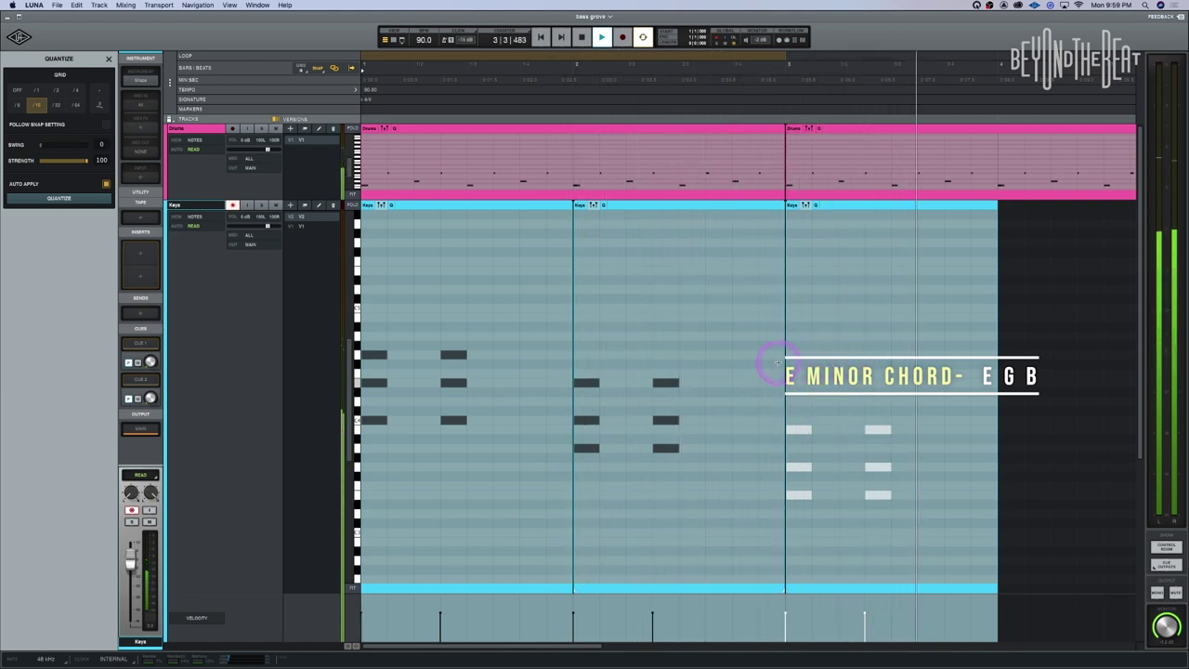
{"action": "key", "text": "space"}
Step: Duplicate the E minor Keys clip into bar 4, audition the progression's notes on the piano roll keyboard, and play the part
{"action": "left_click", "coordinate": [875, 209]}
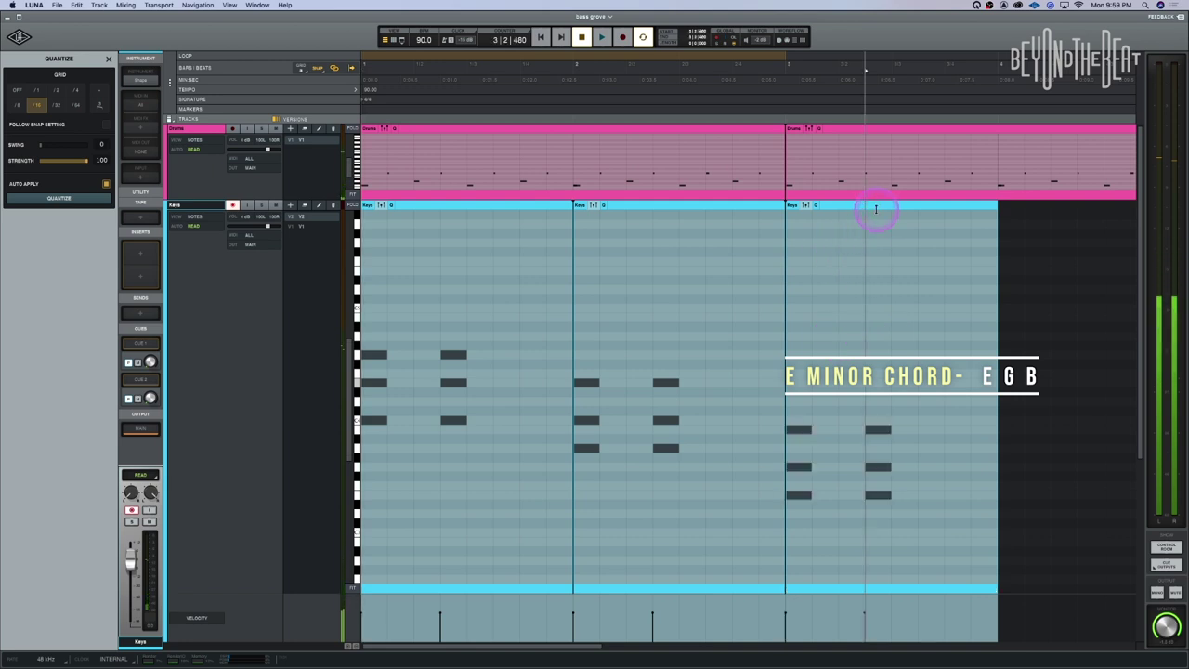
{"action": "left_click", "coordinate": [876, 206]}
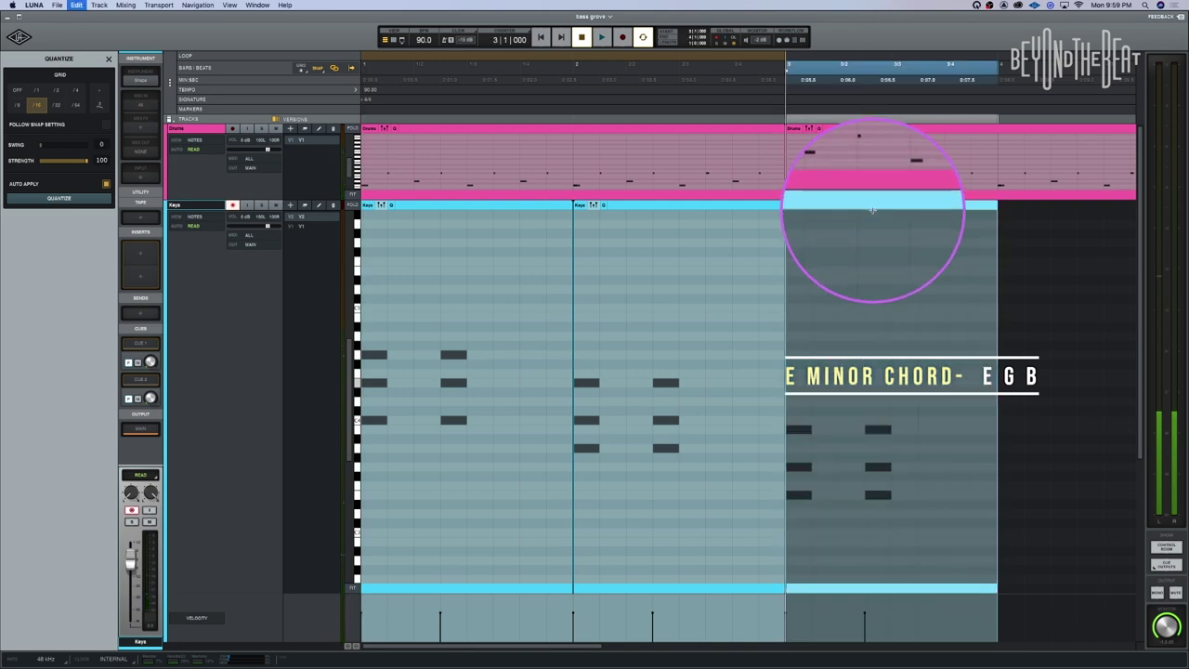
{"action": "key", "text": "super+d"}
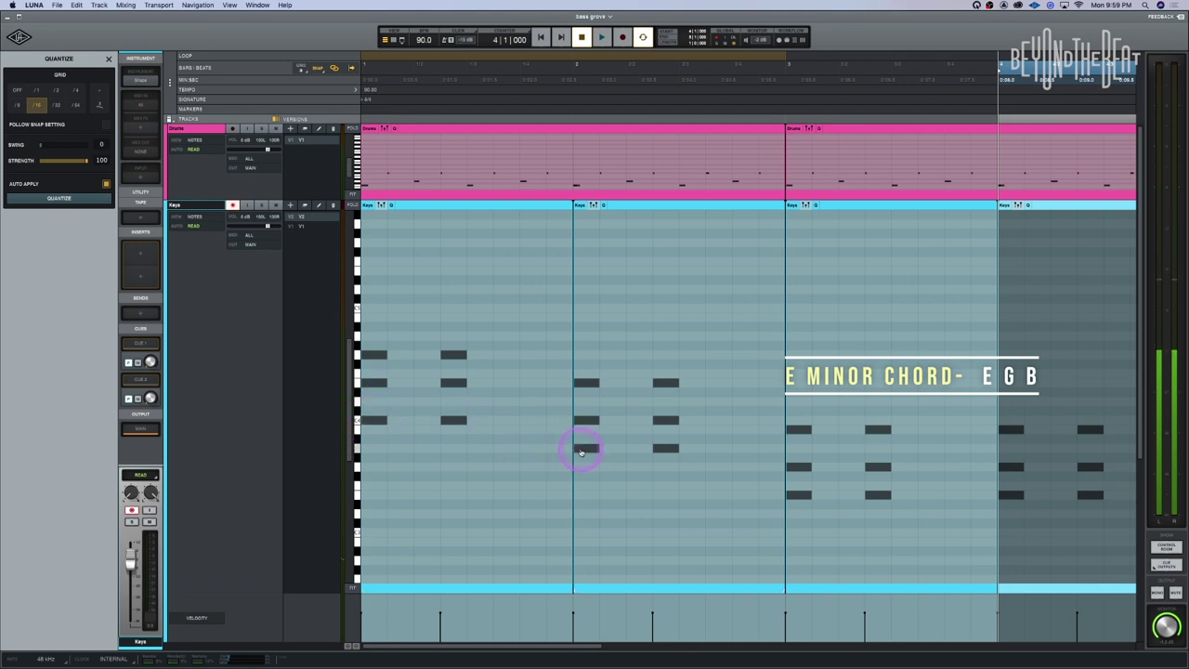
{"action": "left_click", "coordinate": [359, 420]}
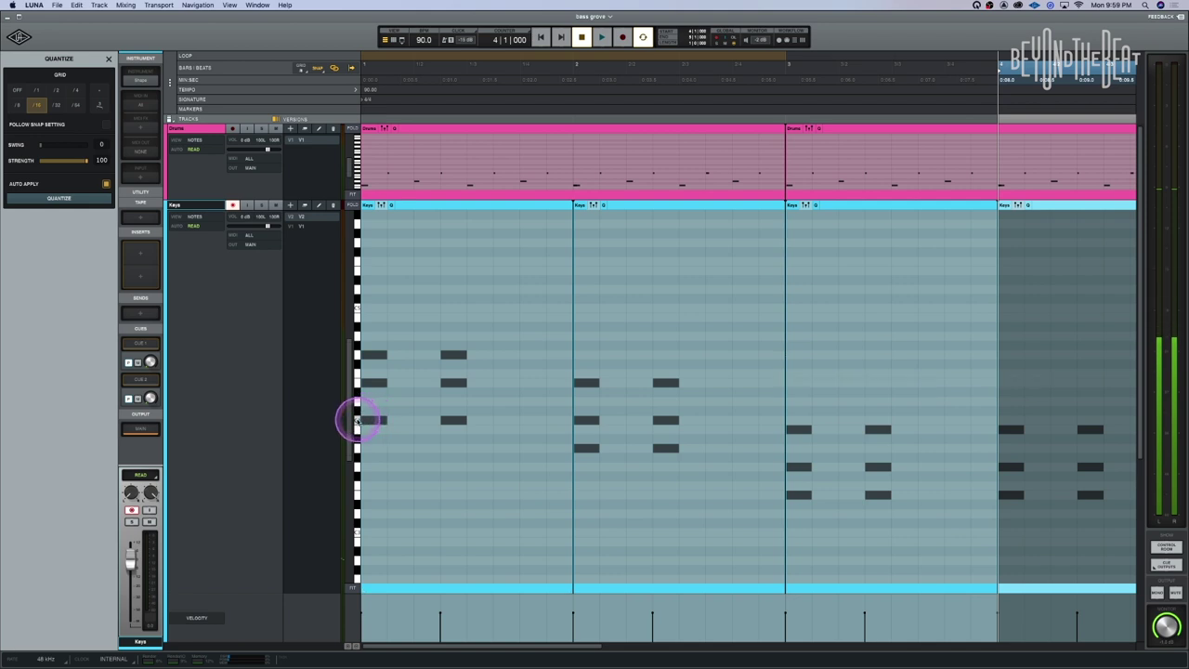
{"action": "left_click", "coordinate": [356, 400]}
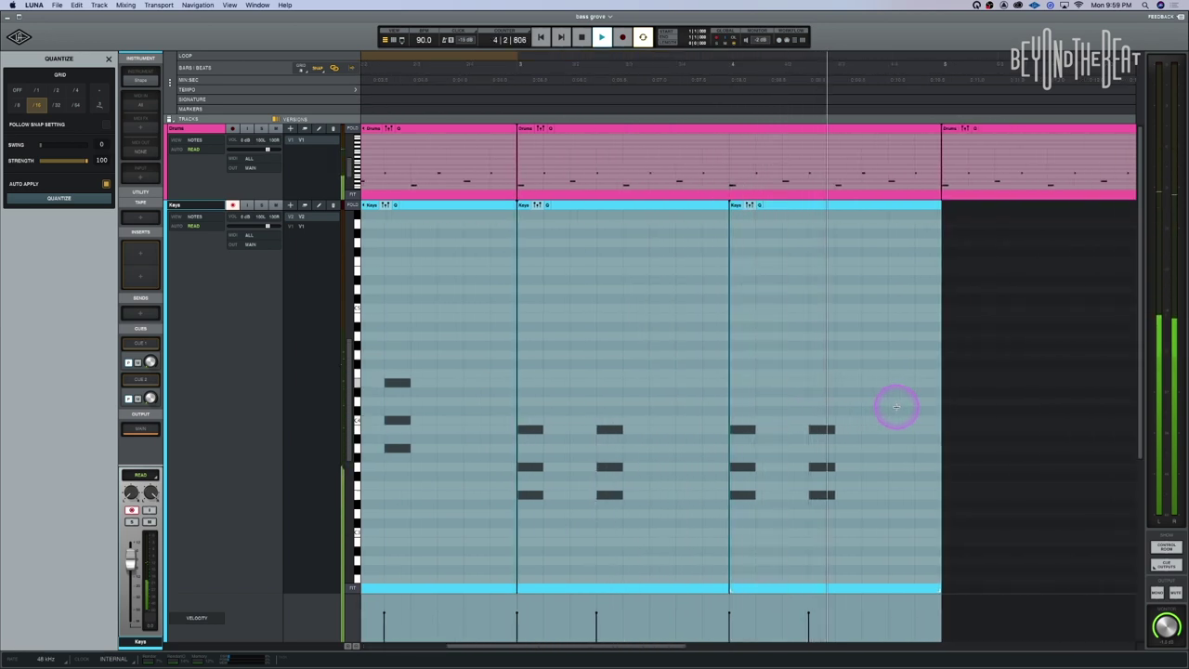
{"action": "key", "text": "space"}
Step: Duplicate the four Keys clips of bars 1 to 4 into bars 5 to 8 and play the repeat
{"action": "left_click", "coordinate": [814, 206]}
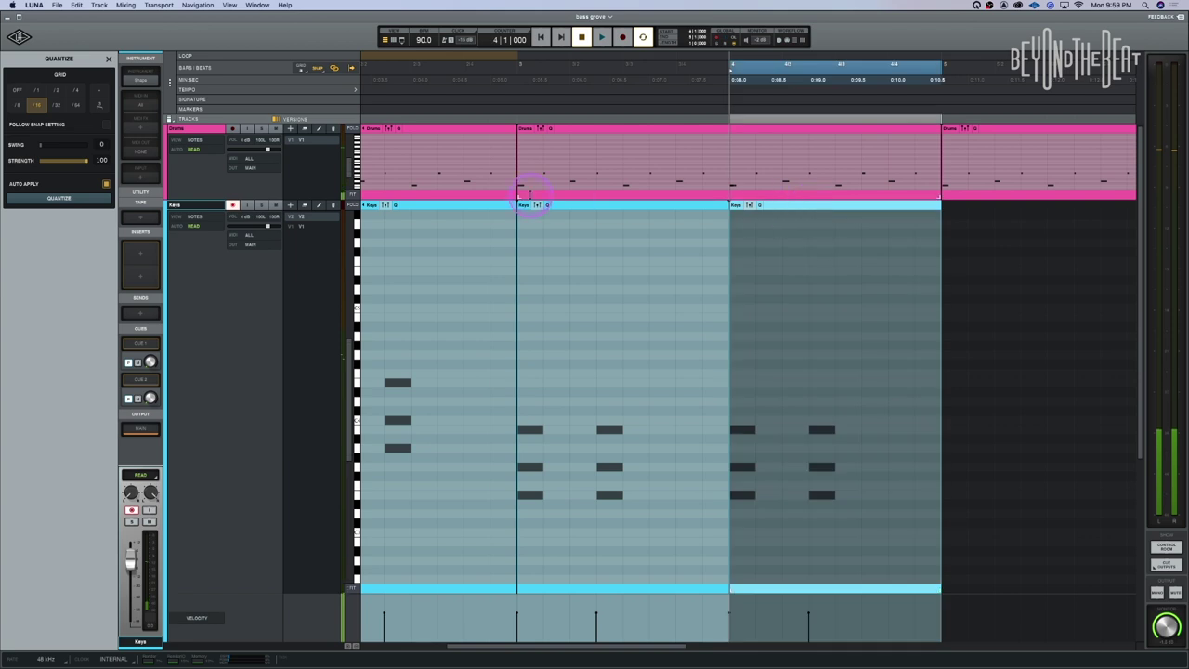
{"action": "key", "text": "super+d"}
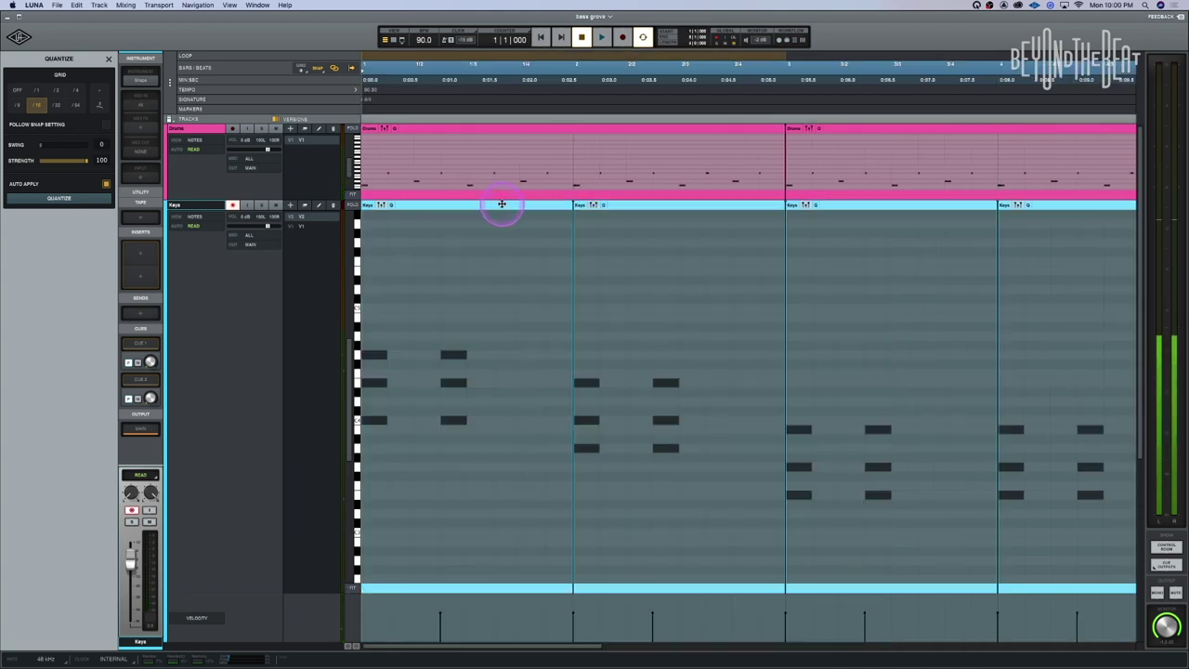
{"action": "left_click", "coordinate": [501, 205]}
{"action": "key", "text": "super+minus"}
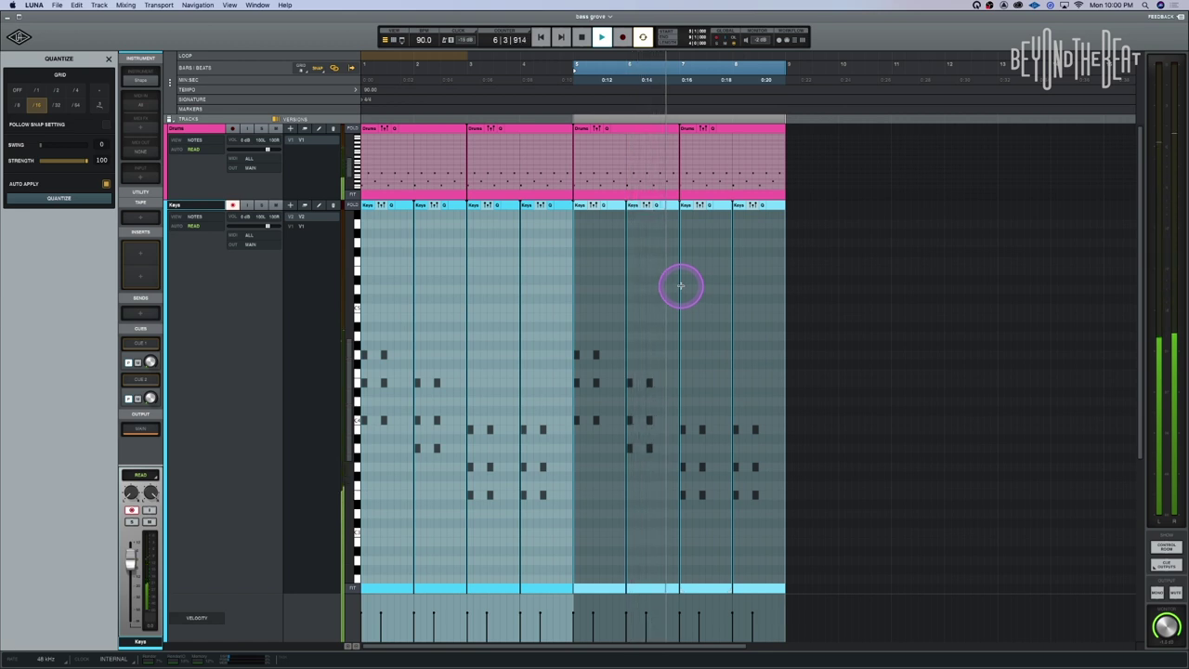
{"action": "key", "text": "space"}
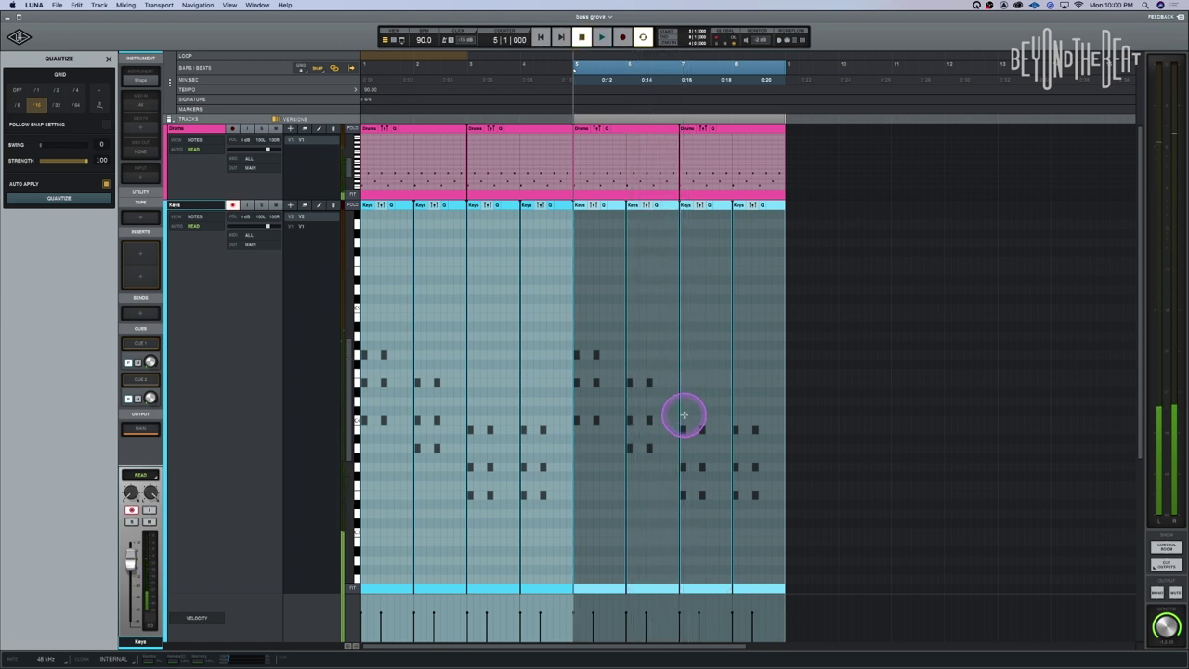
Step: Raise the Keys chords in bars 7 and 8 to form G major chords (G, B, D), and play them
{"action": "mouse_move", "coordinate": [675, 388]}
{"action": "left_mouse_down"}
{"action": "mouse_move", "coordinate": [682, 530]}
{"action": "mouse_move", "coordinate": [754, 556]}
{"action": "left_mouse_up"}
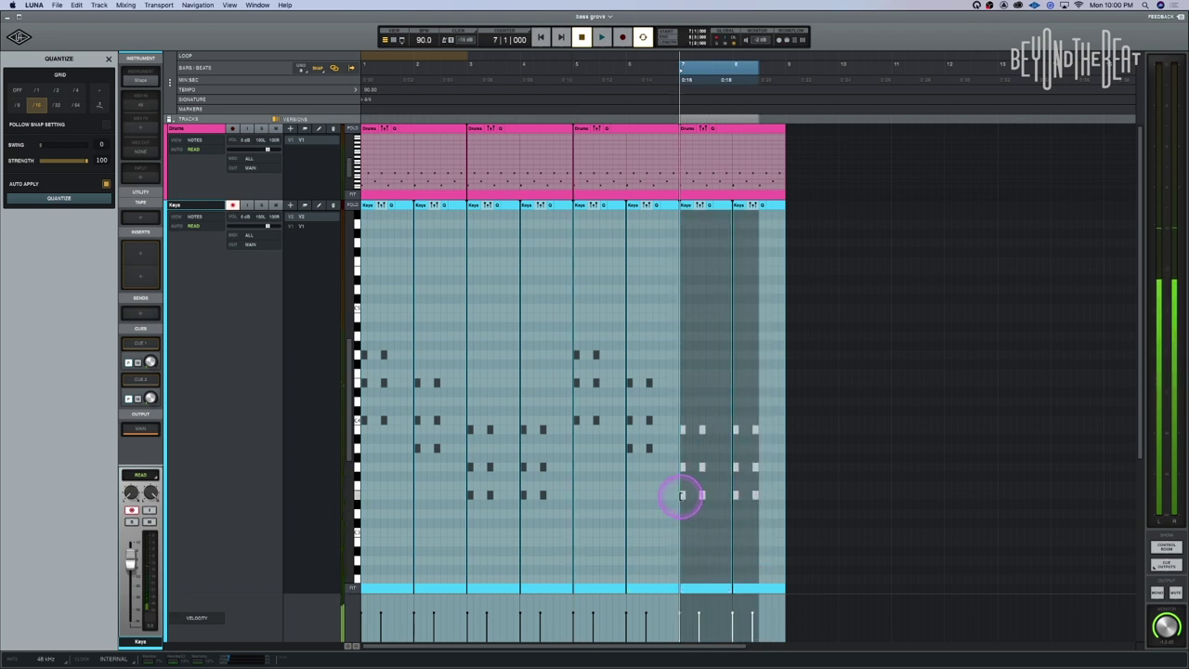
{"action": "left_click", "coordinate": [682, 497]}
{"action": "left_click_drag", "start_coordinate": [683, 494], "coordinate": [769, 442]}
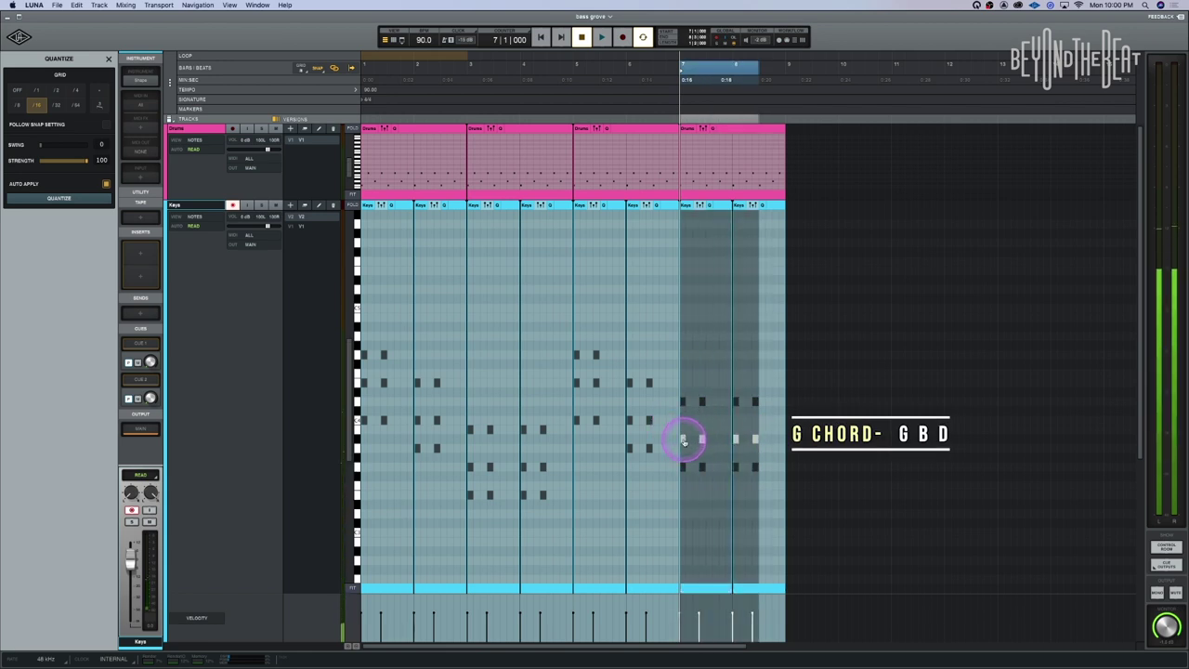
{"action": "left_click", "coordinate": [678, 370]}
{"action": "key", "text": "space"}
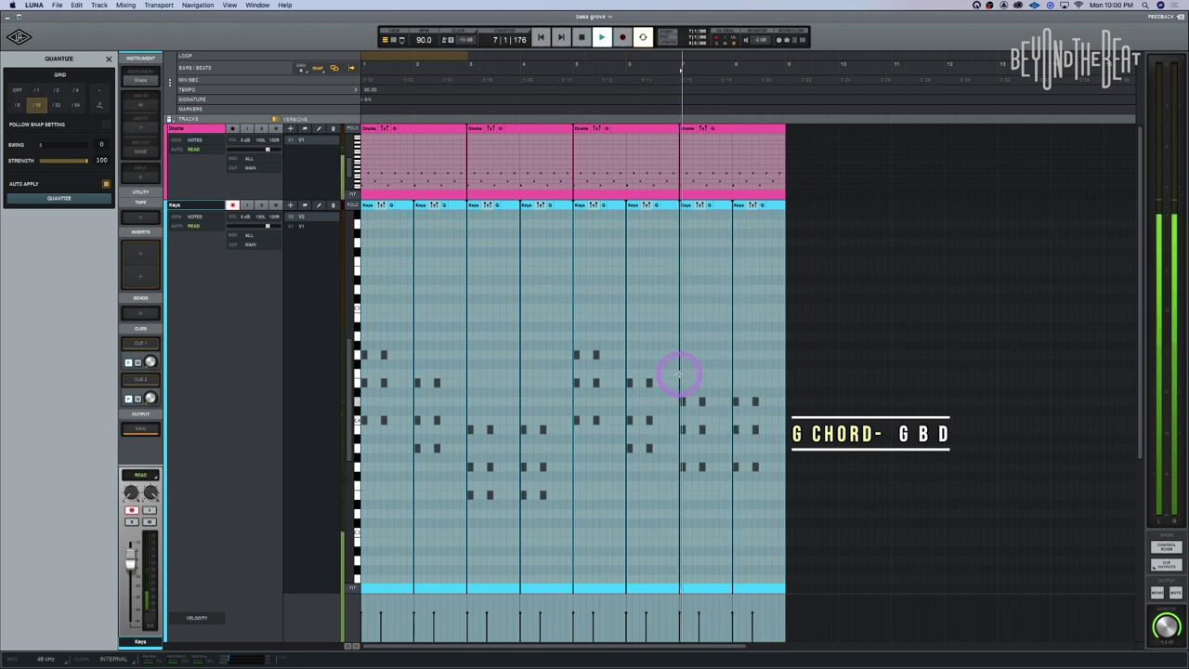
{"action": "left_click", "coordinate": [694, 379]}
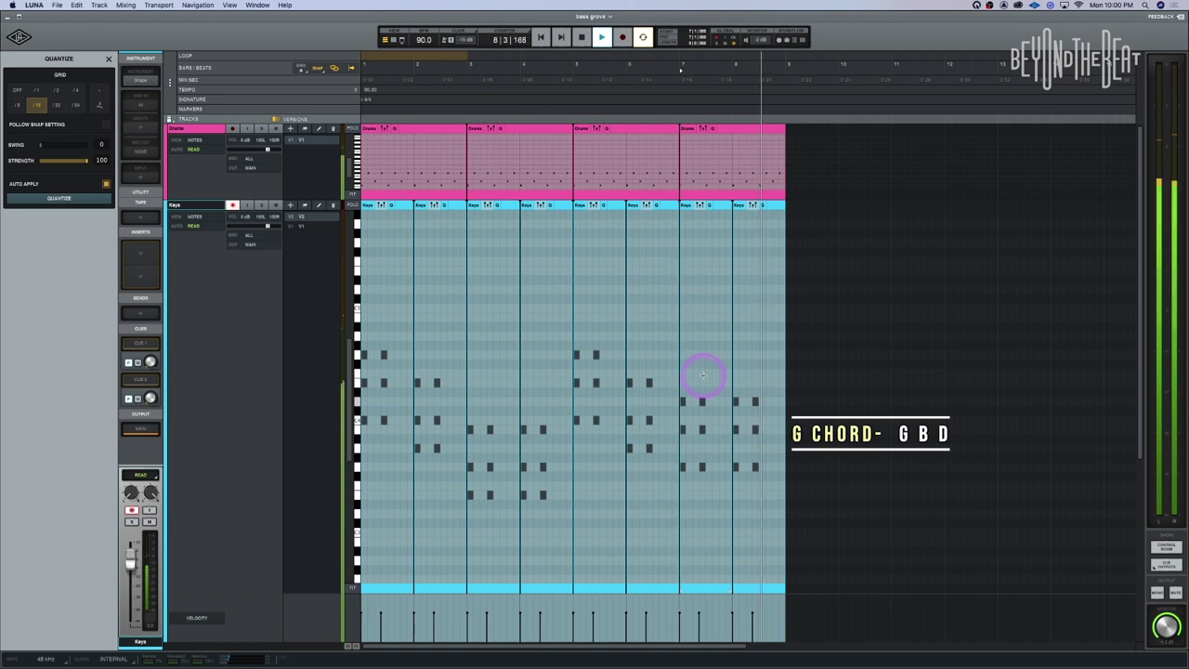
{"action": "key", "text": "space"}
{"action": "left_click", "coordinate": [685, 353]}
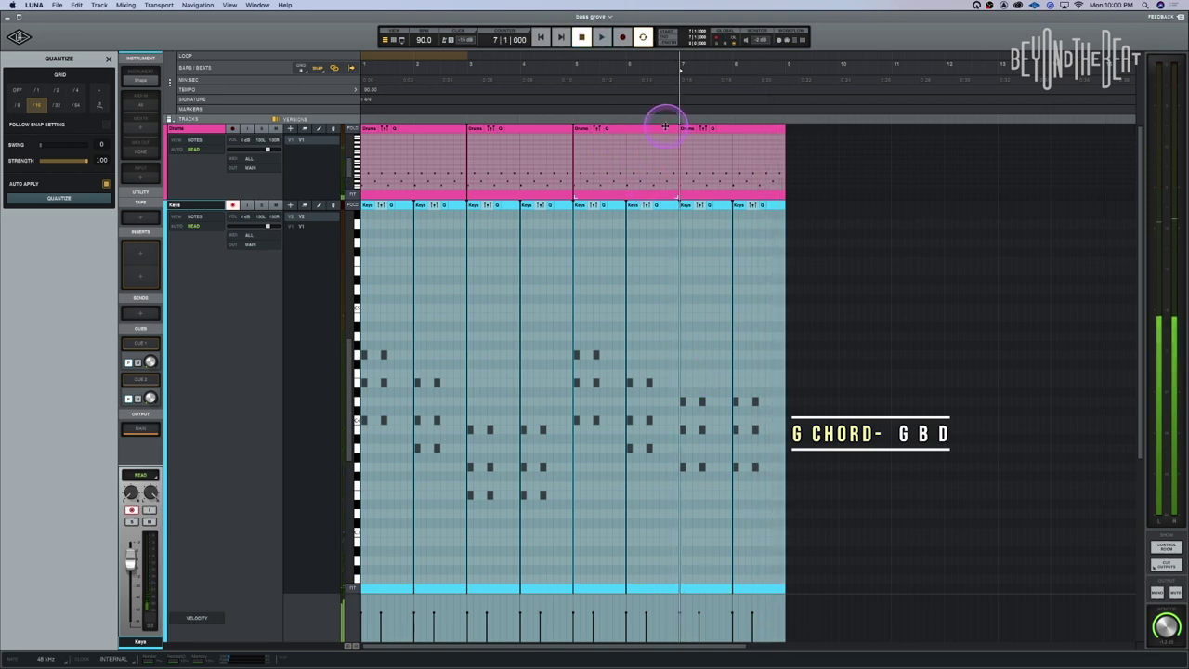
Step: Select all Drums and Keys clips across bars 1 to 8 and play the arrangement from bar 1
{"action": "left_click", "coordinate": [710, 128]}
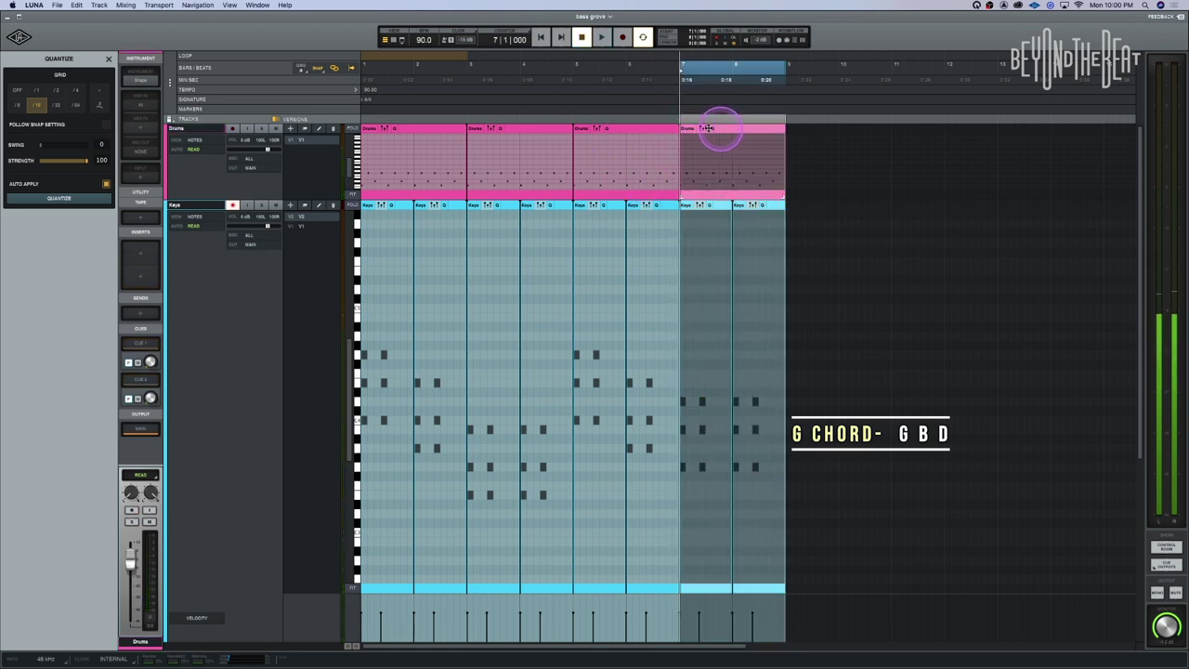
{"action": "left_click", "coordinate": [423, 128]}
{"action": "key", "text": "space"}
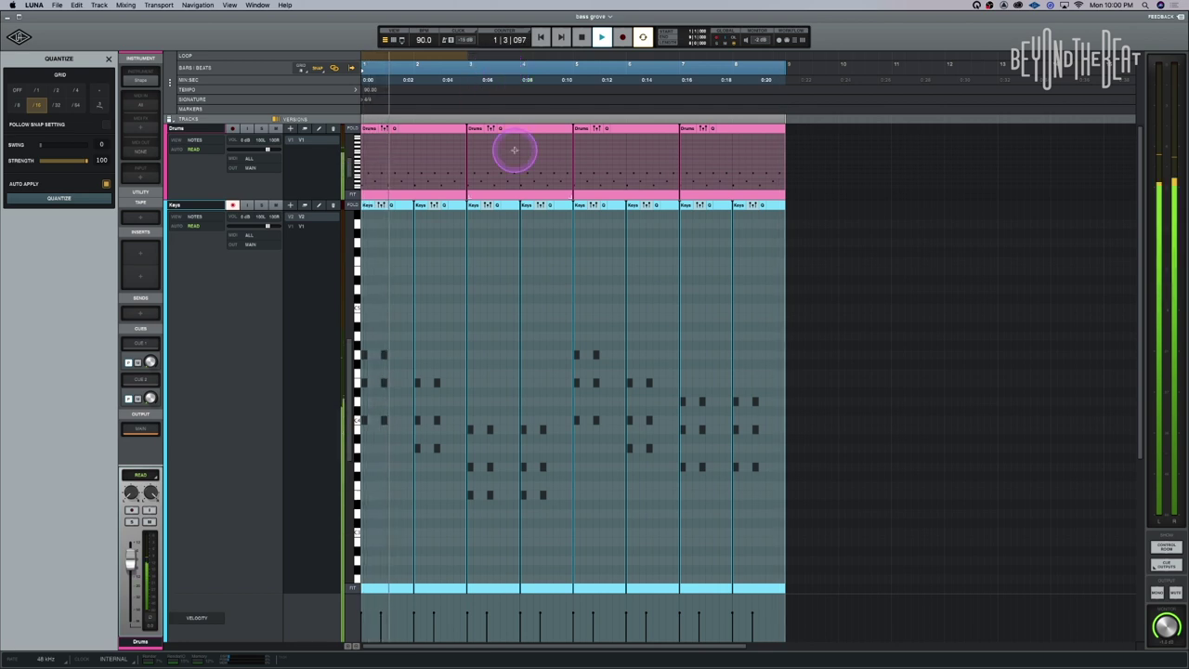
{"action": "key", "text": "space"}
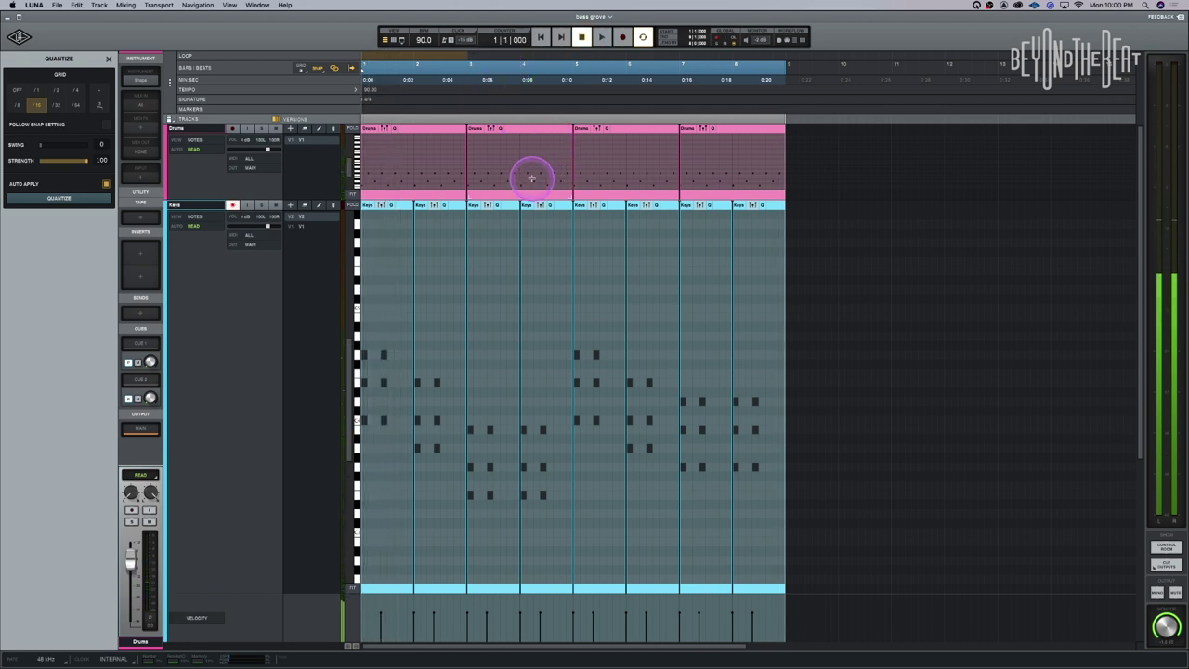
Step: Disarm the Keys track, record-arm the Bass track, and change the Bass track's color to green
{"action": "key", "text": "super+minus"}
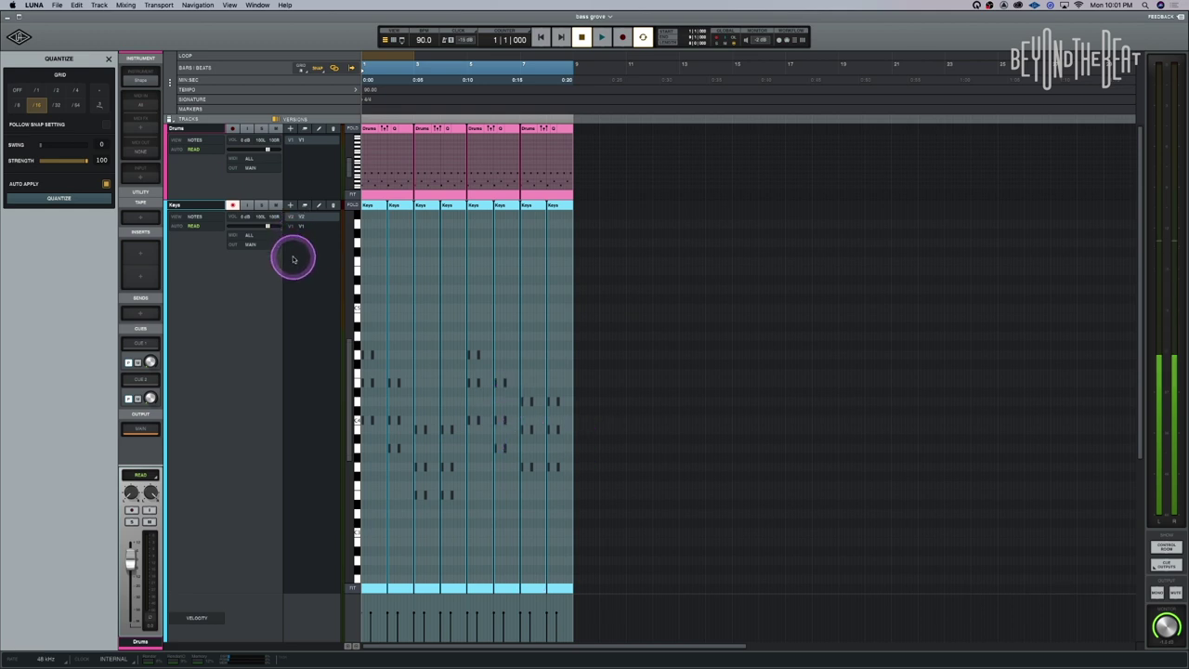
{"action": "key", "text": "z"}
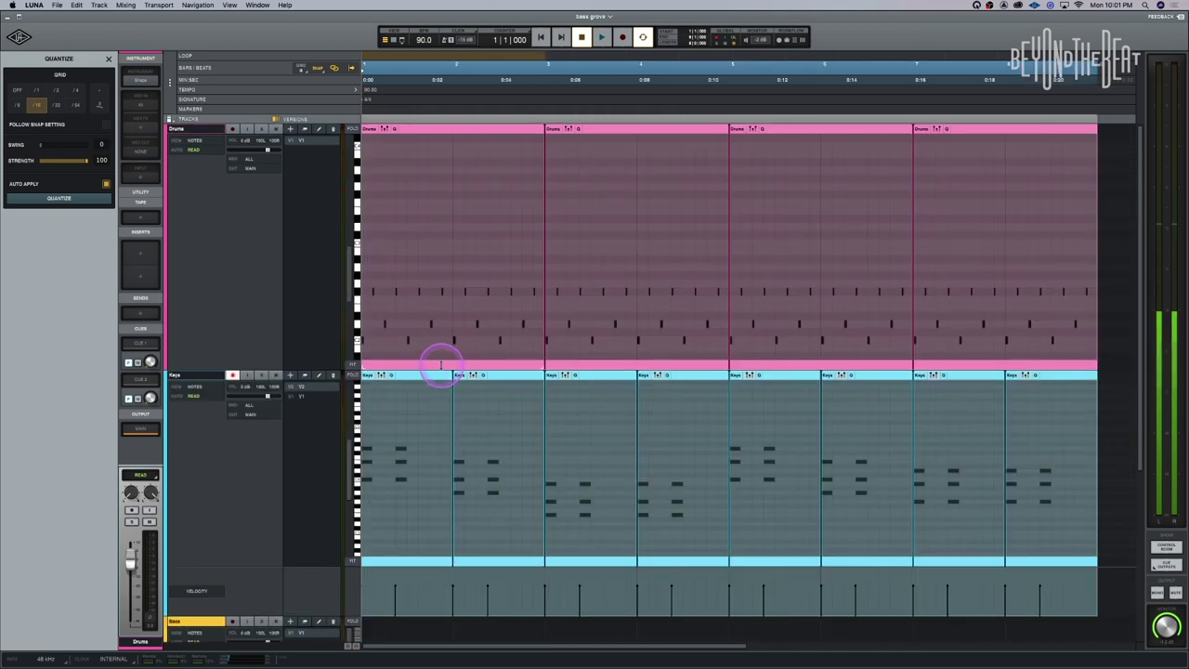
{"action": "key", "text": "z"}
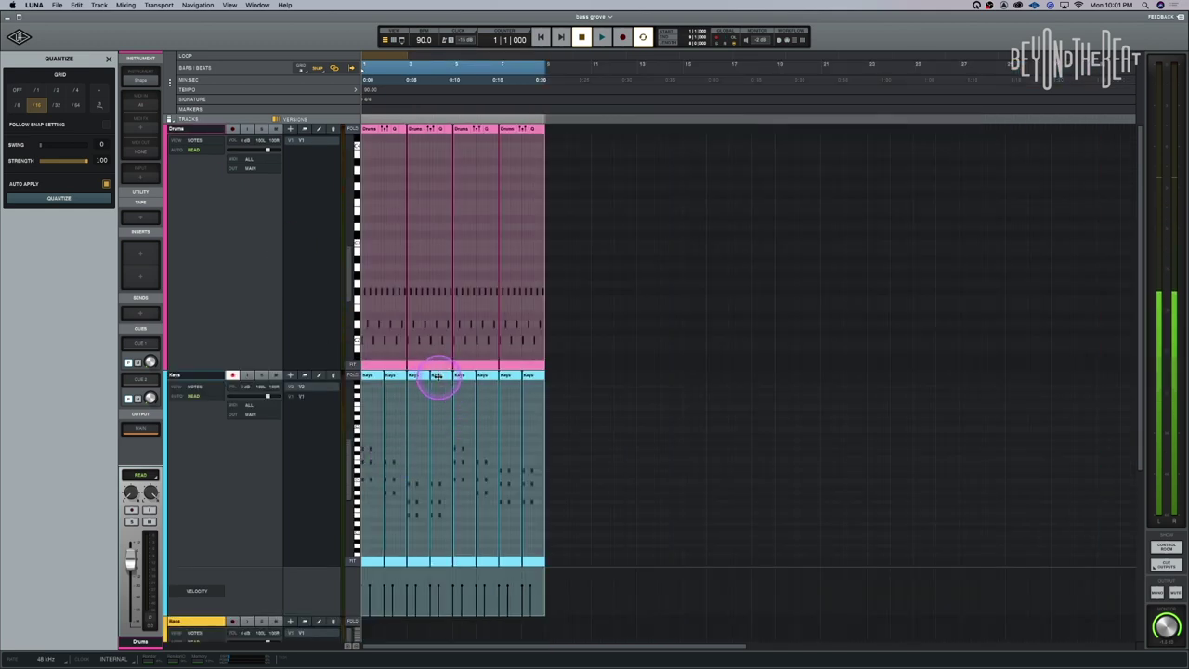
{"action": "left_click", "coordinate": [232, 279]}
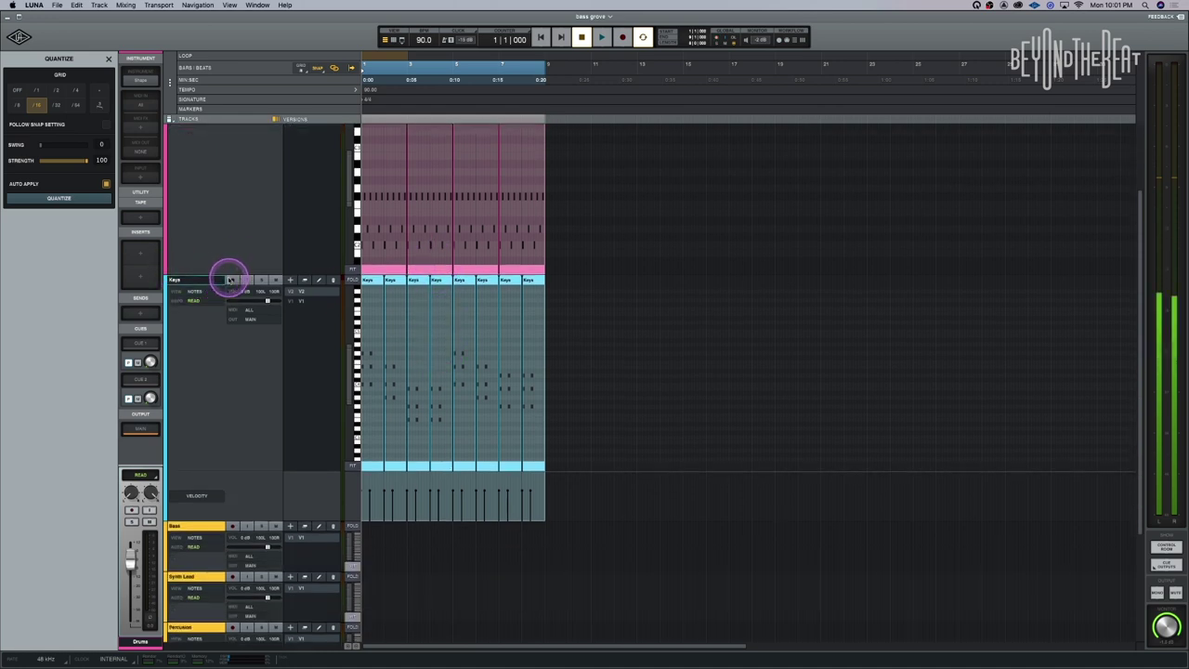
{"action": "left_click", "coordinate": [185, 526]}
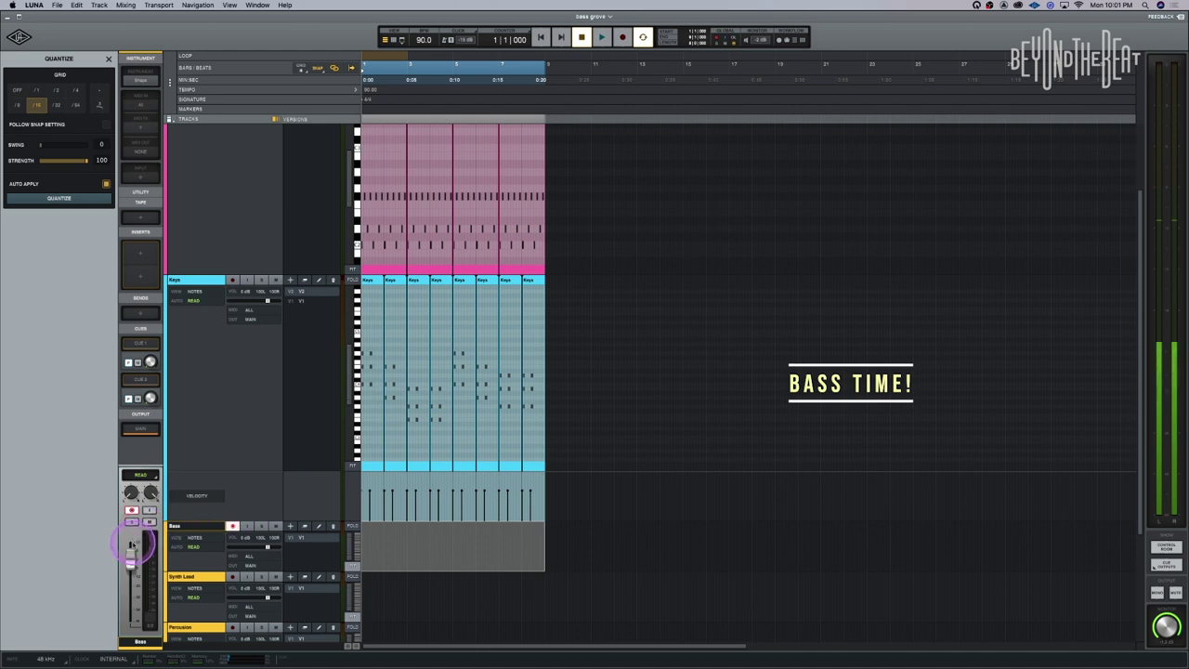
{"action": "left_click", "coordinate": [165, 547]}
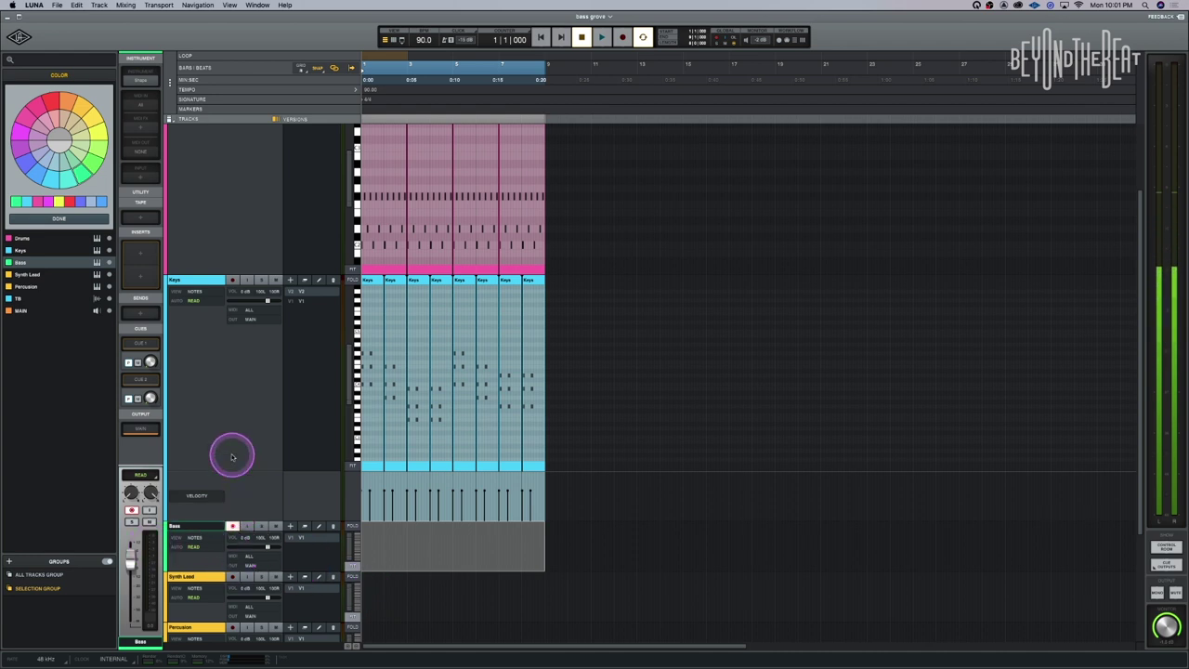
Step: Load the Agresso Bass sound into Part 1 of the Bass track's Shape instrument
{"action": "left_click", "coordinate": [141, 80]}
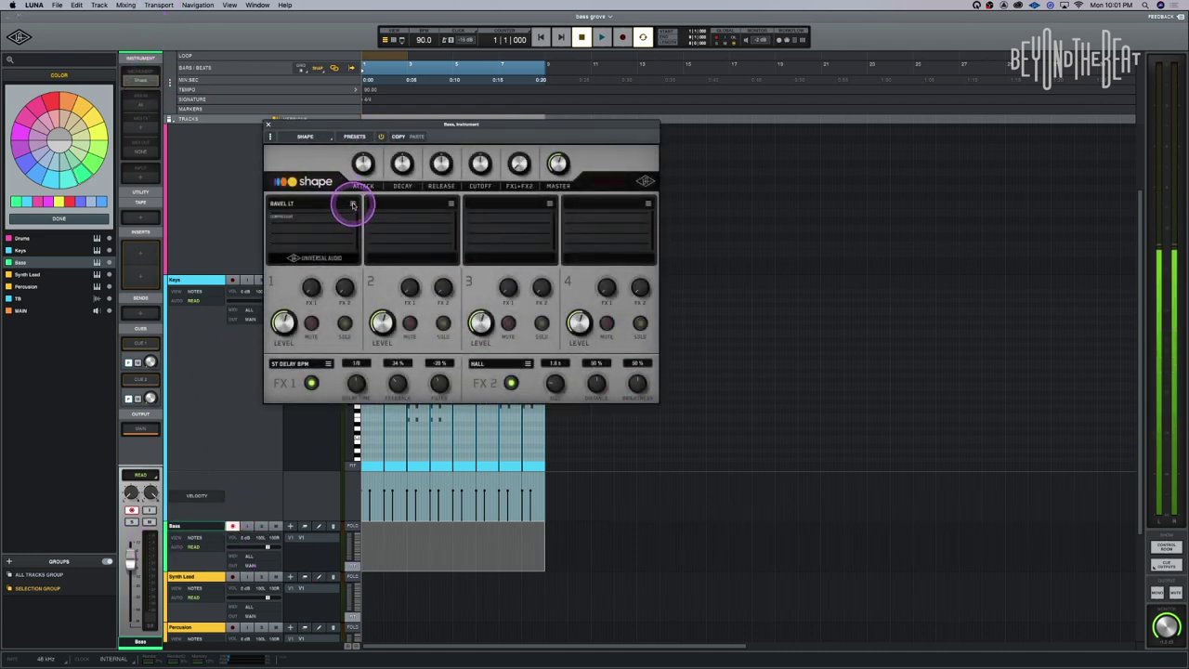
{"action": "left_click", "coordinate": [353, 202]}
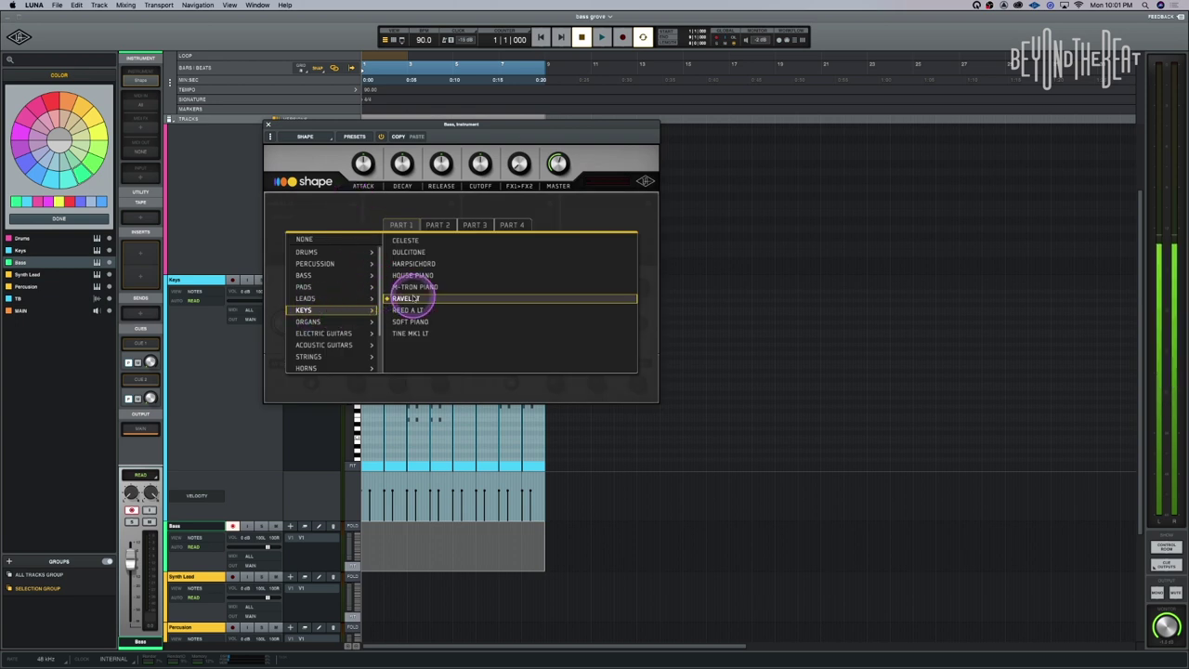
{"action": "left_click", "coordinate": [303, 275]}
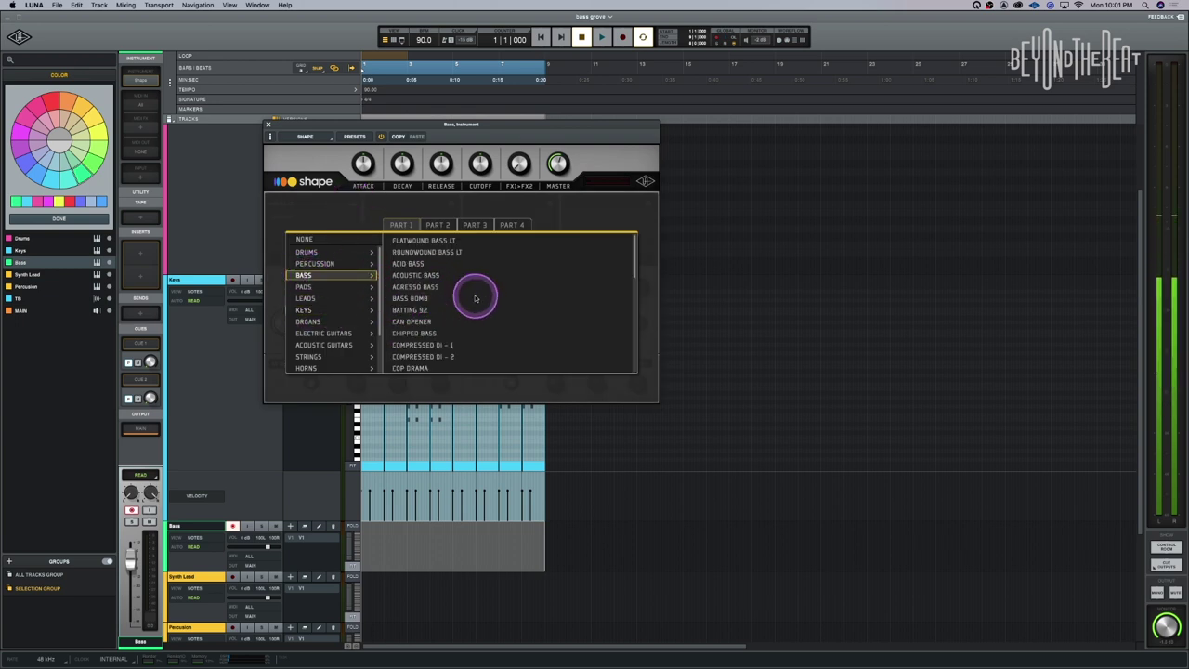
{"action": "left_click", "coordinate": [424, 287]}
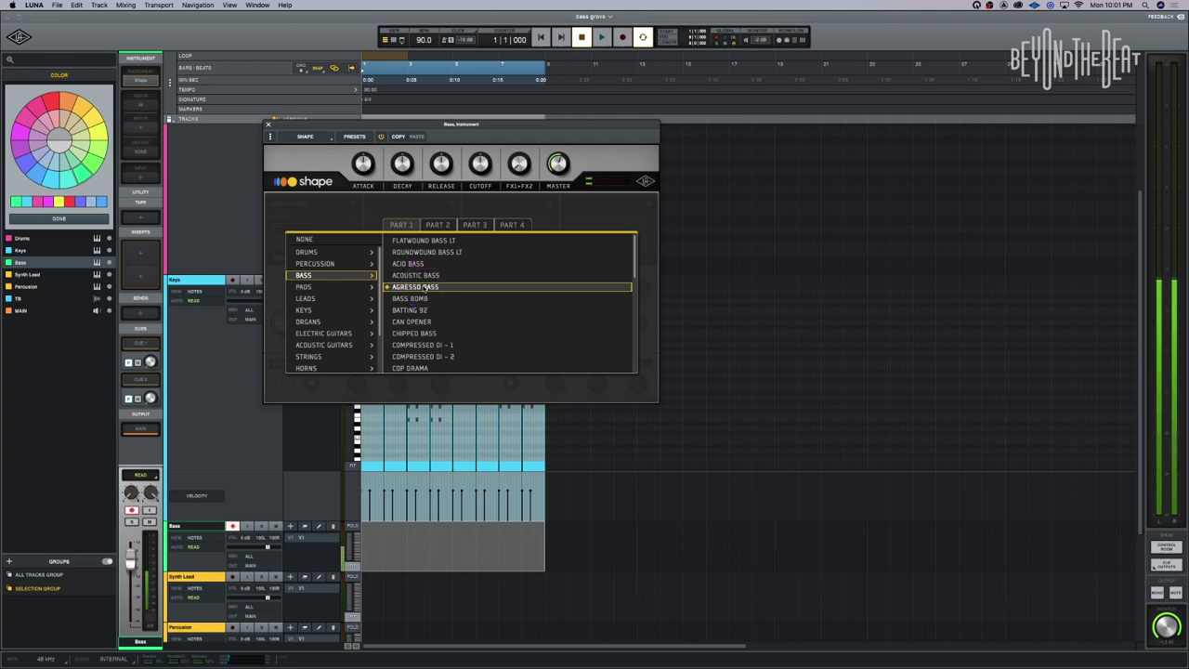
Step: Audition the bass sounds below Agresso Bass, choose Cop Drama, and close the Shape instrument
{"action": "left_click", "coordinate": [425, 287]}
{"action": "key", "text": "Down"}
{"action": "key", "text": "Down"}
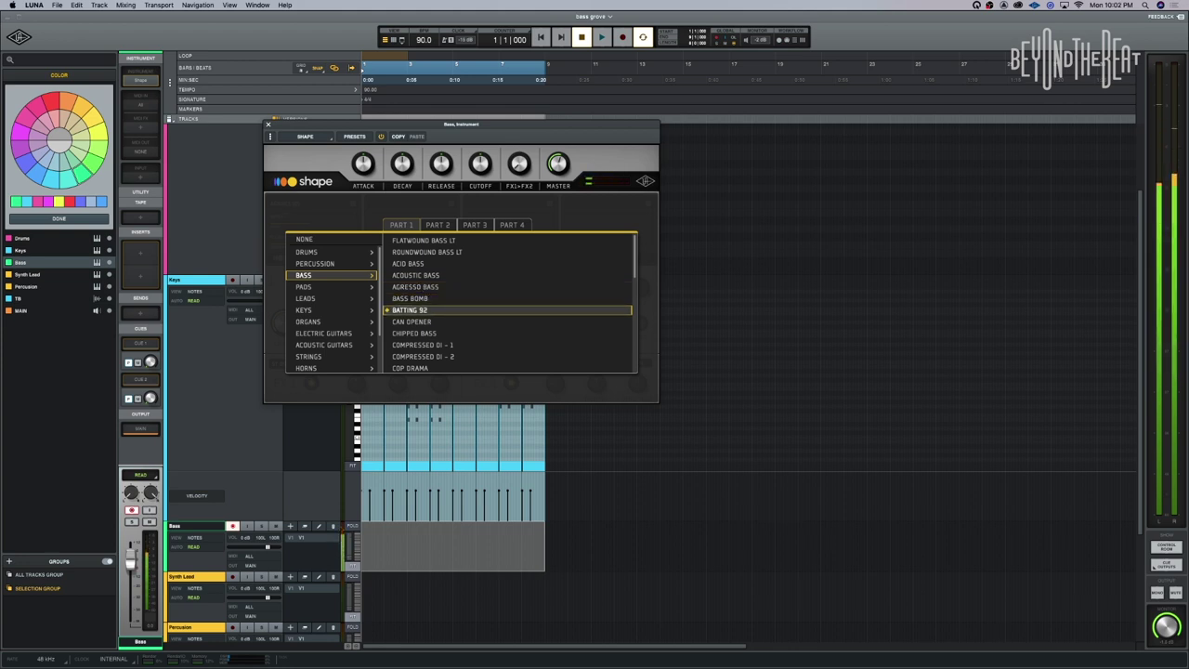
{"action": "key", "text": "Down"}
{"action": "key", "text": "Down"}
{"action": "key", "text": "Down"}
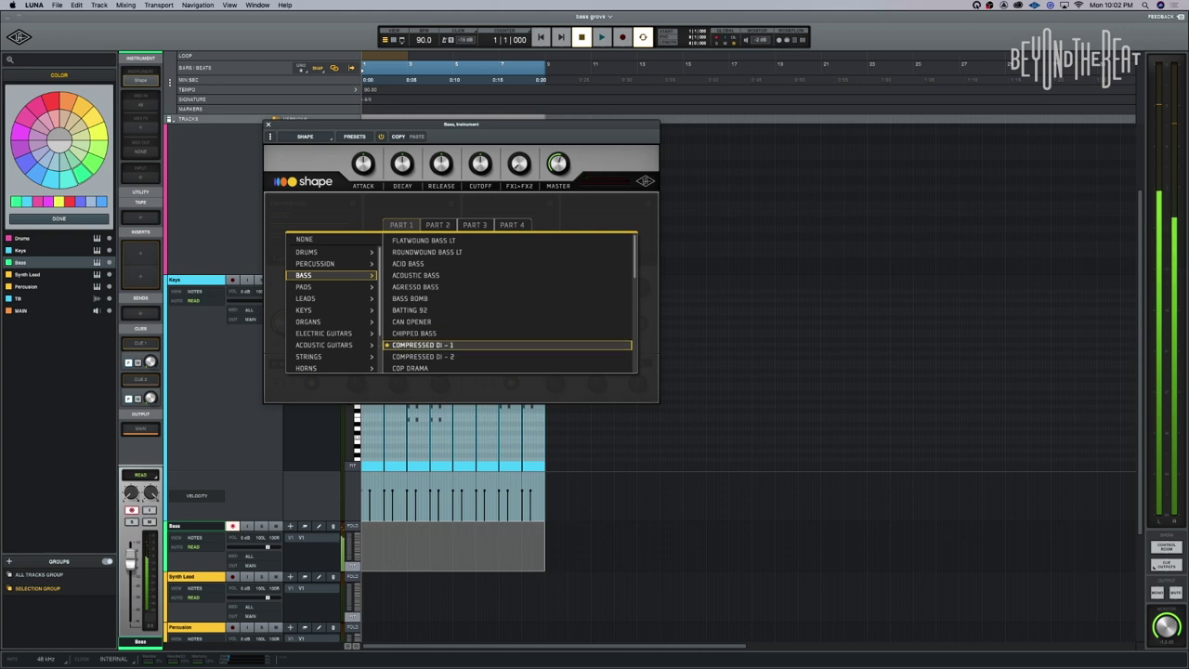
{"action": "key", "text": "Down"}
{"action": "key", "text": "Down"}
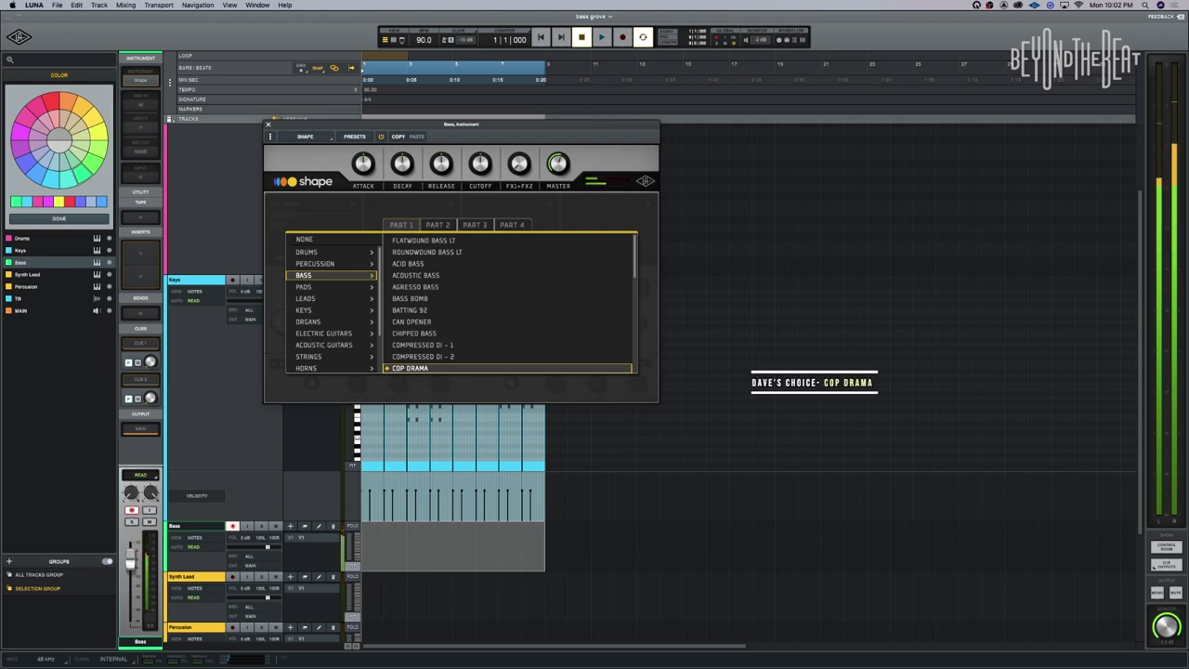
{"action": "left_click", "coordinate": [268, 126]}
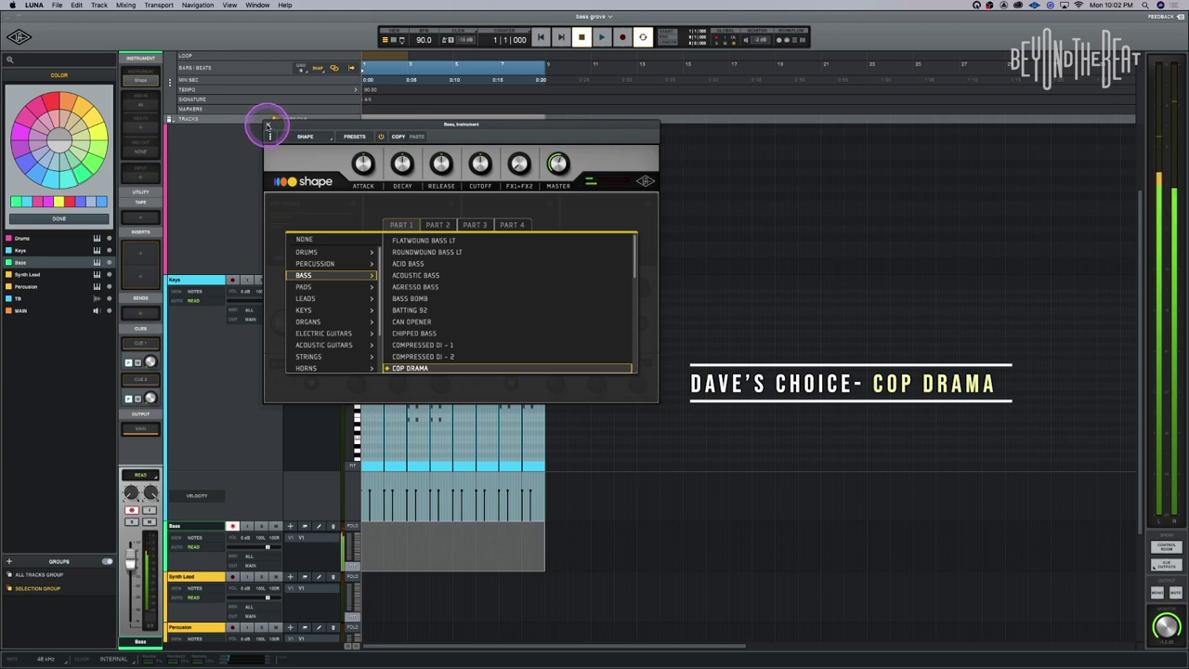
{"action": "left_click", "coordinate": [269, 126]}
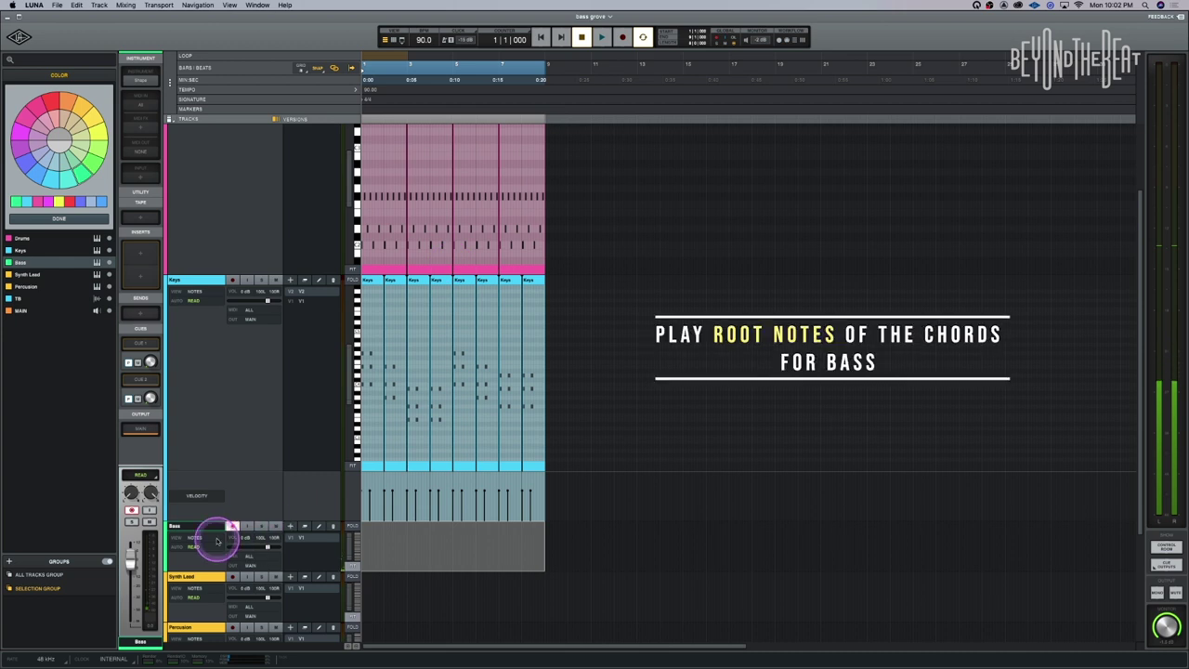
Step: Record the root notes of the chords on the Bass track across bars 1 to 8 and quantize them to a 1/16 grid
{"action": "left_click", "coordinate": [233, 526]}
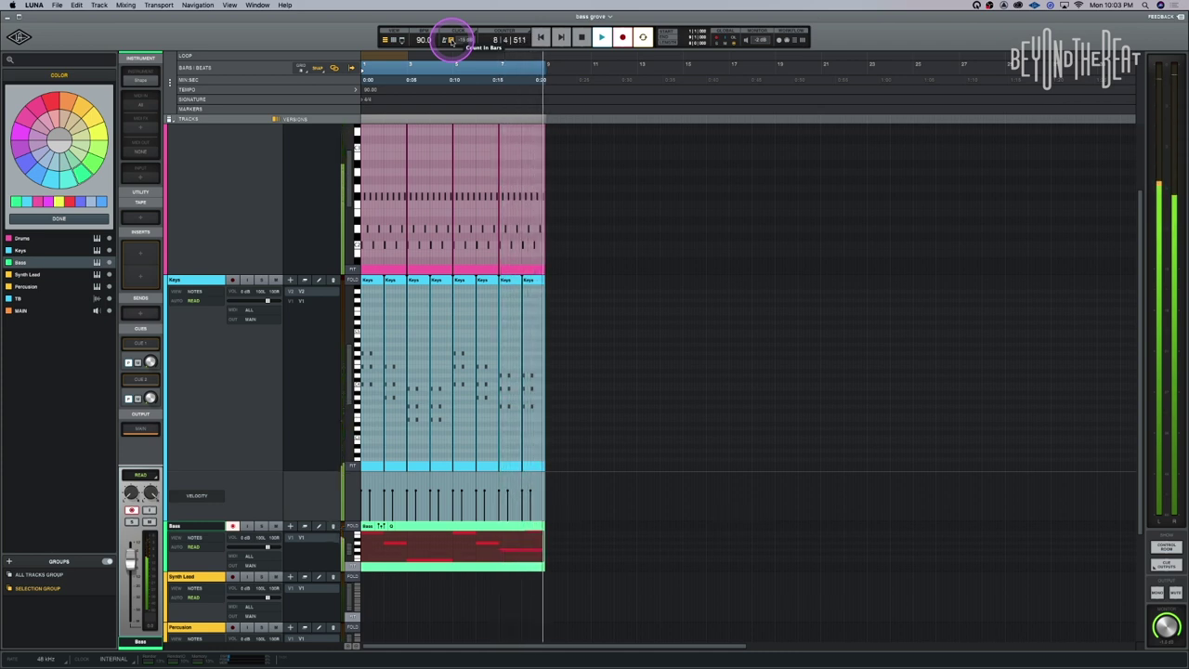
{"action": "key", "text": "space"}
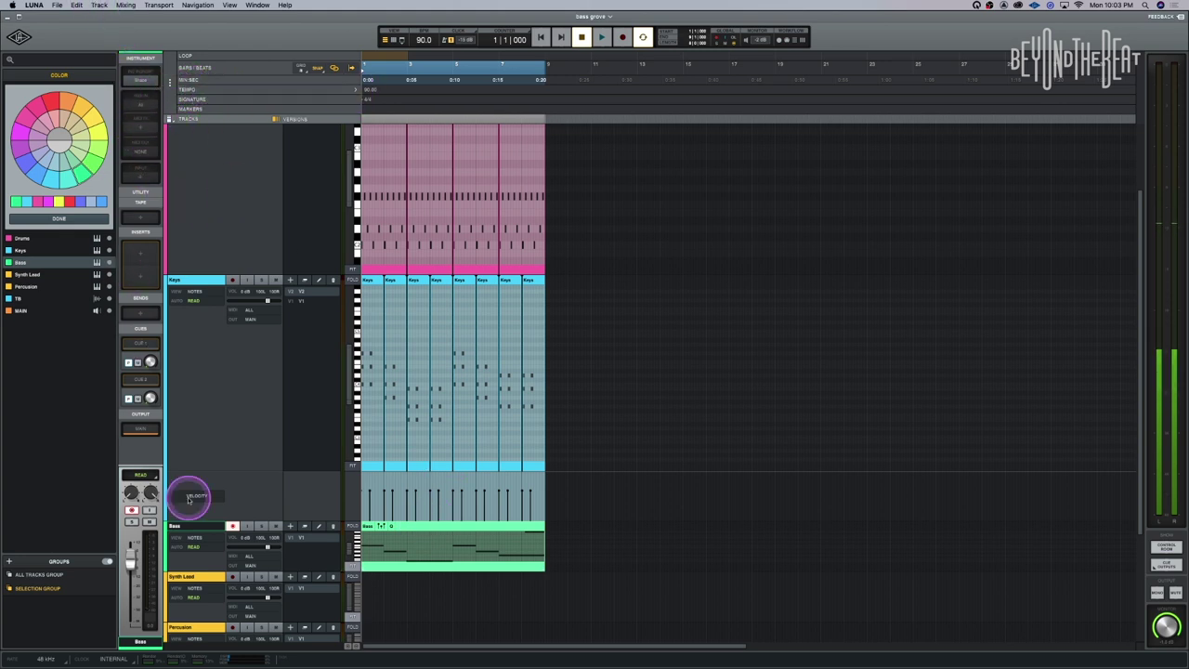
{"action": "key", "text": "q"}
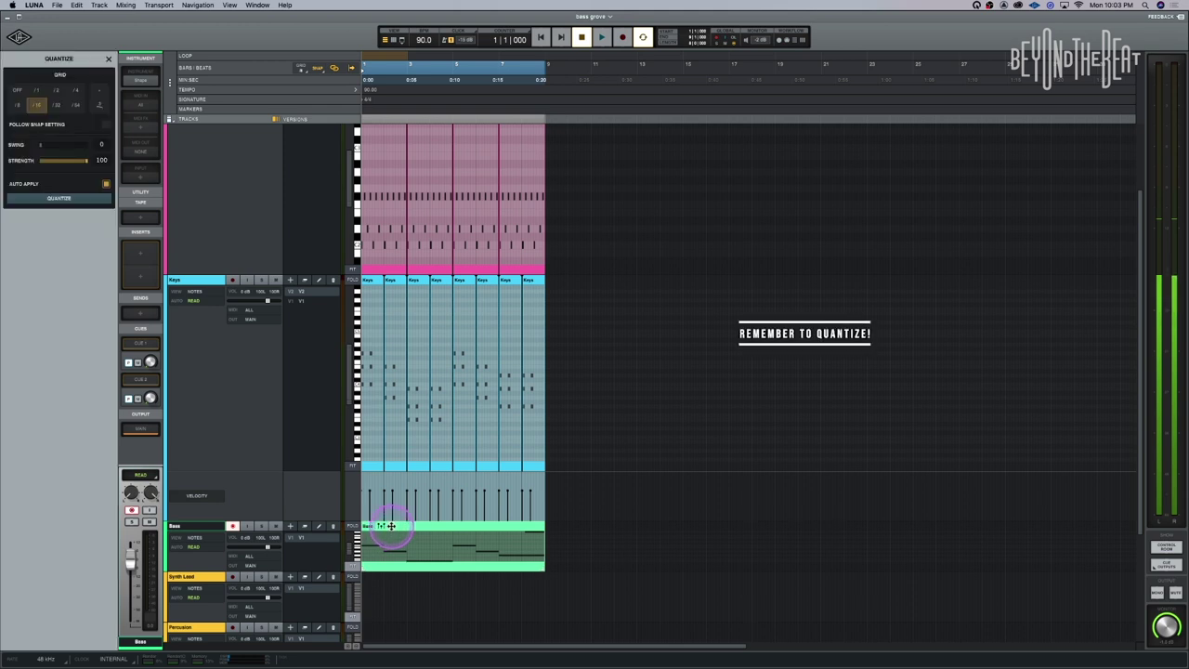
{"action": "left_click", "coordinate": [59, 199]}
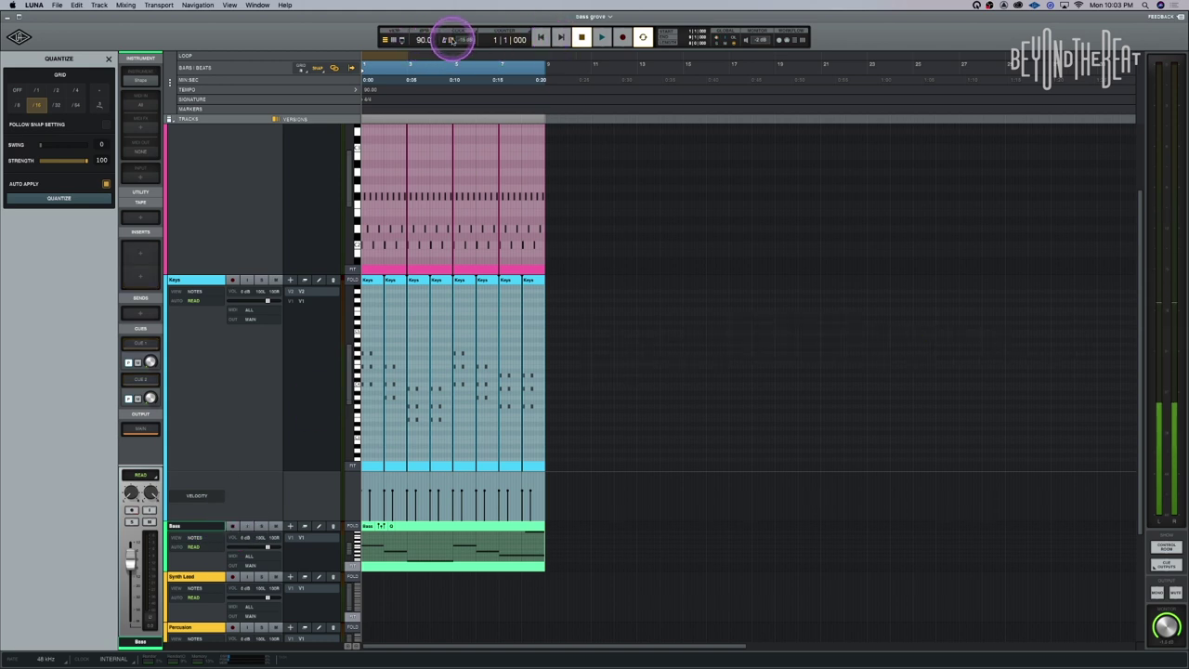
Step: Play the arrangement while trying faster tempos, set the tempo to 100 BPM, and replay it from bar 1
{"action": "key", "text": "space"}
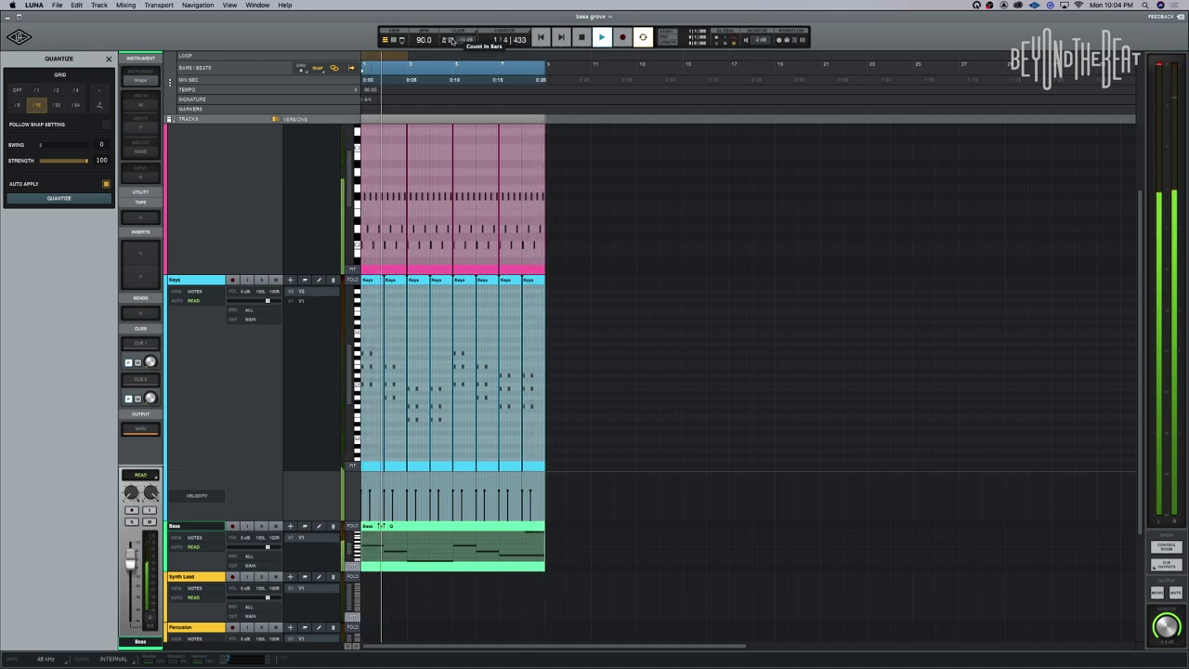
{"action": "key", "text": "space"}
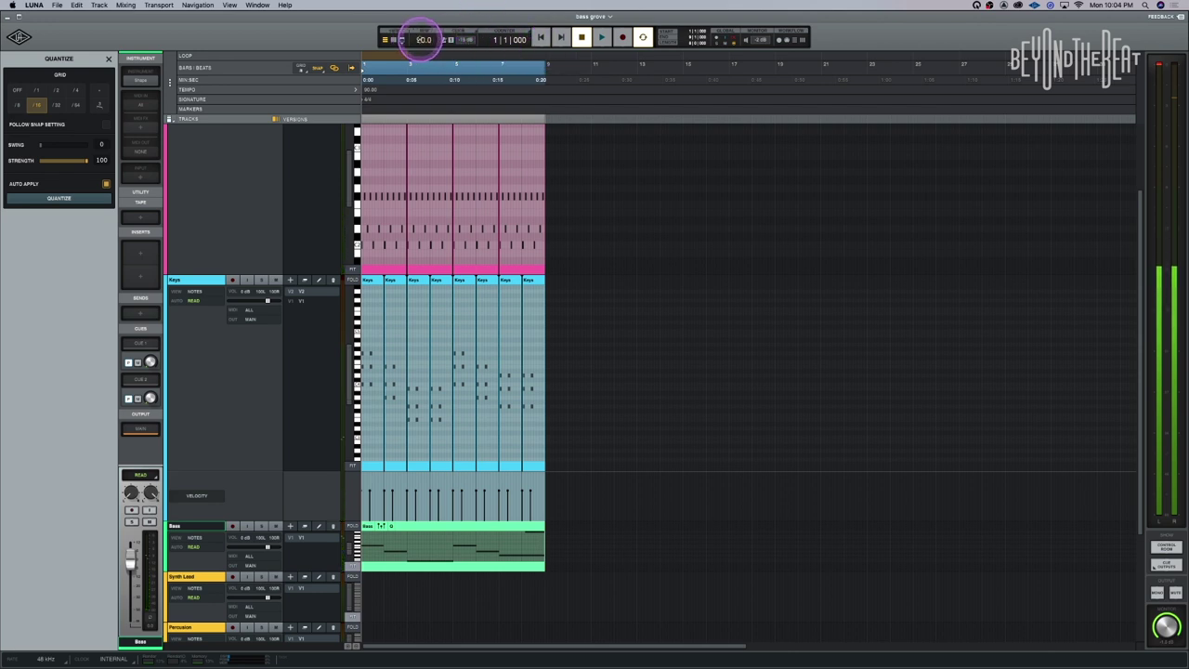
{"action": "left_click_drag", "start_coordinate": [423, 39], "coordinate": [424, 30]}
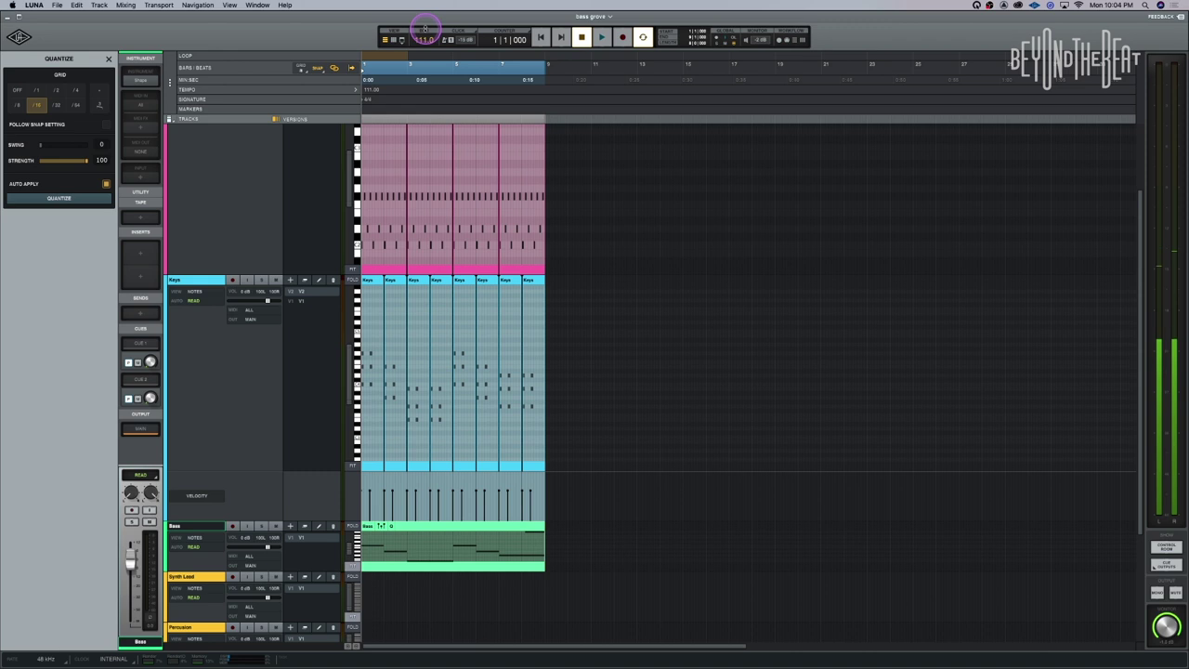
{"action": "mouse_move", "coordinate": [426, 25]}
{"action": "left_mouse_down"}
{"action": "mouse_move", "coordinate": [433, 31]}
{"action": "mouse_move", "coordinate": [422, 29]}
{"action": "left_mouse_up"}
{"action": "left_click_drag", "start_coordinate": [424, 32], "coordinate": [438, 21]}
{"action": "key", "text": "space"}
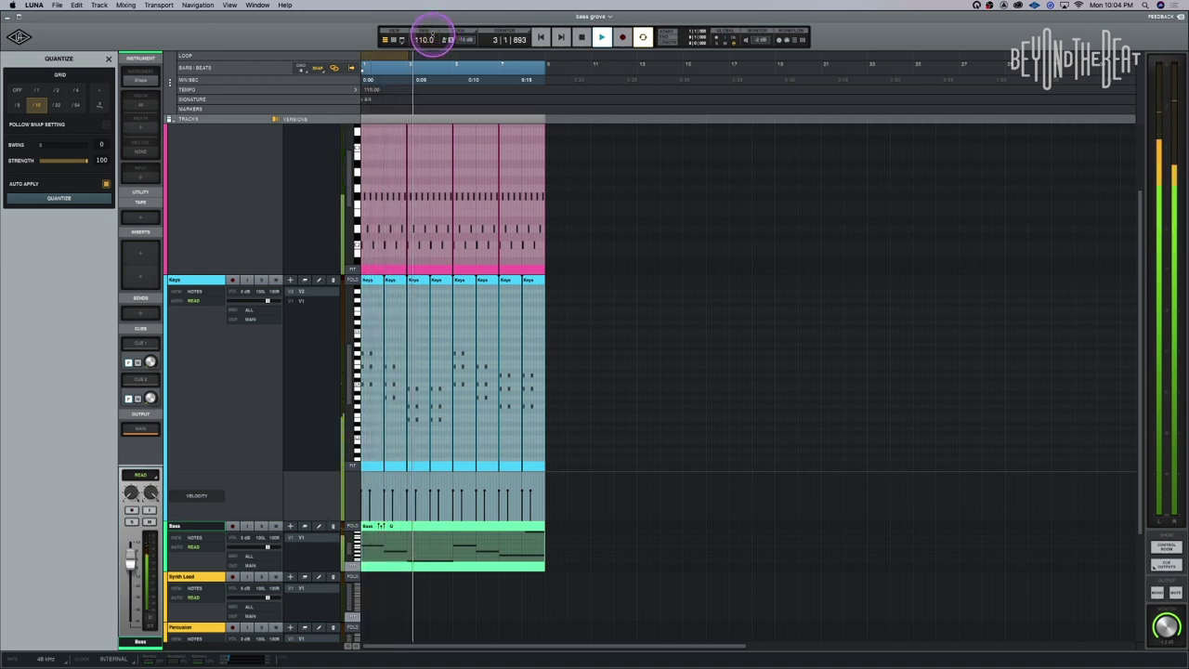
{"action": "left_click_drag", "start_coordinate": [429, 37], "coordinate": [425, 43]}
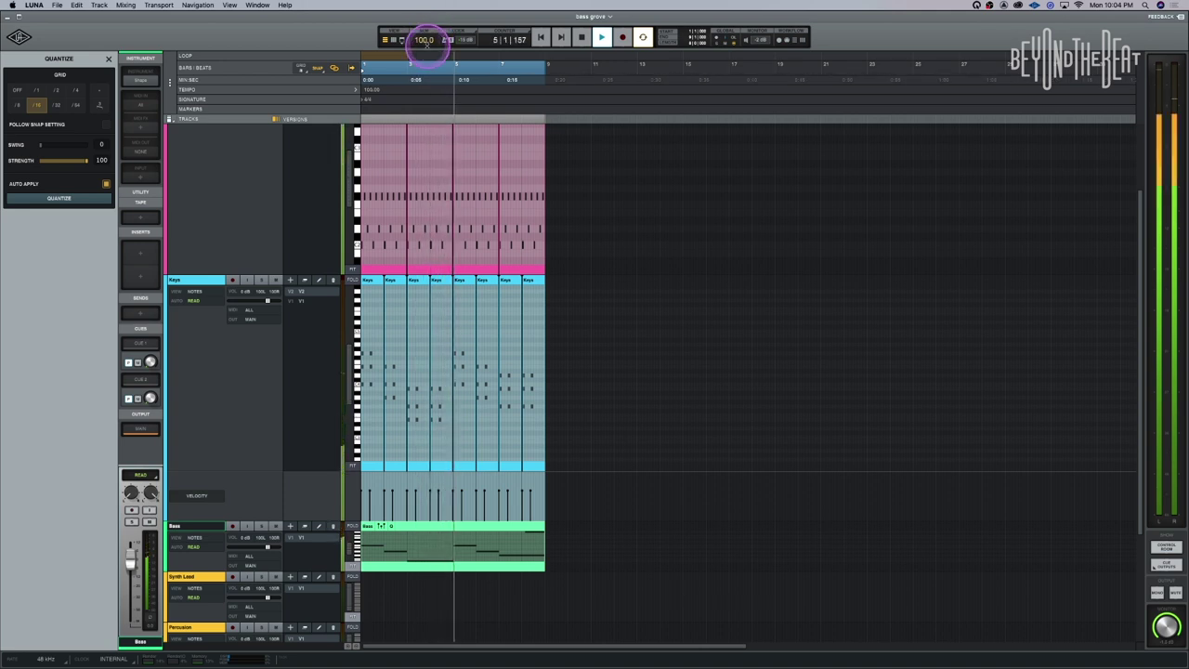
{"action": "key", "text": "space"}
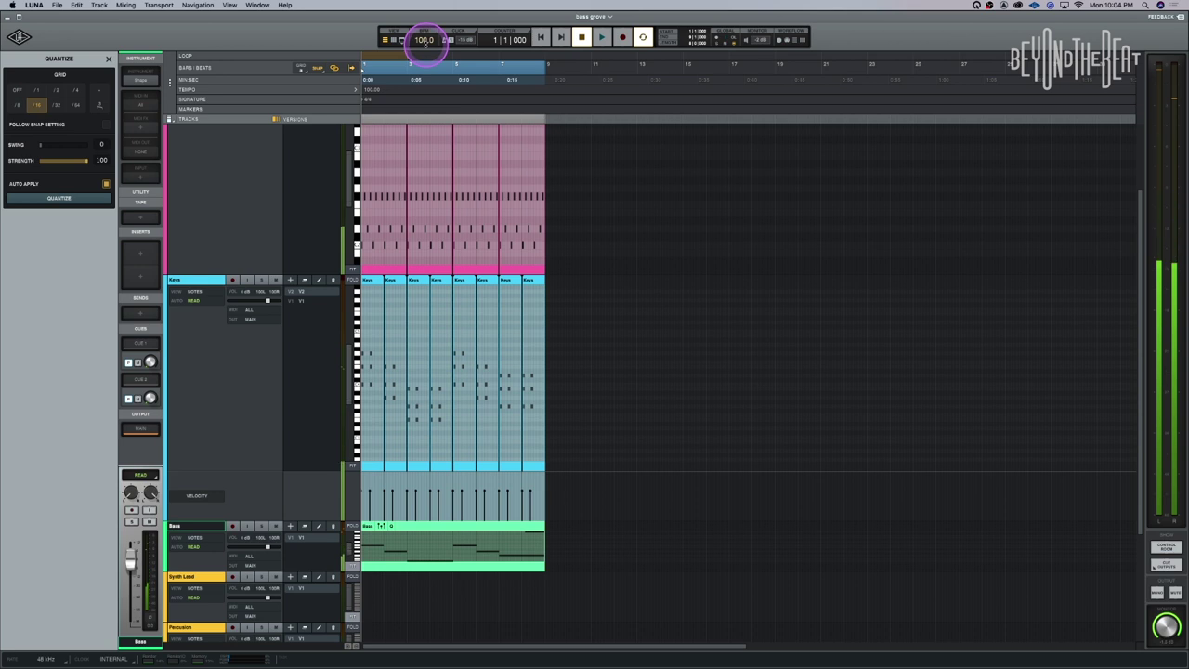
{"action": "key", "text": "space"}
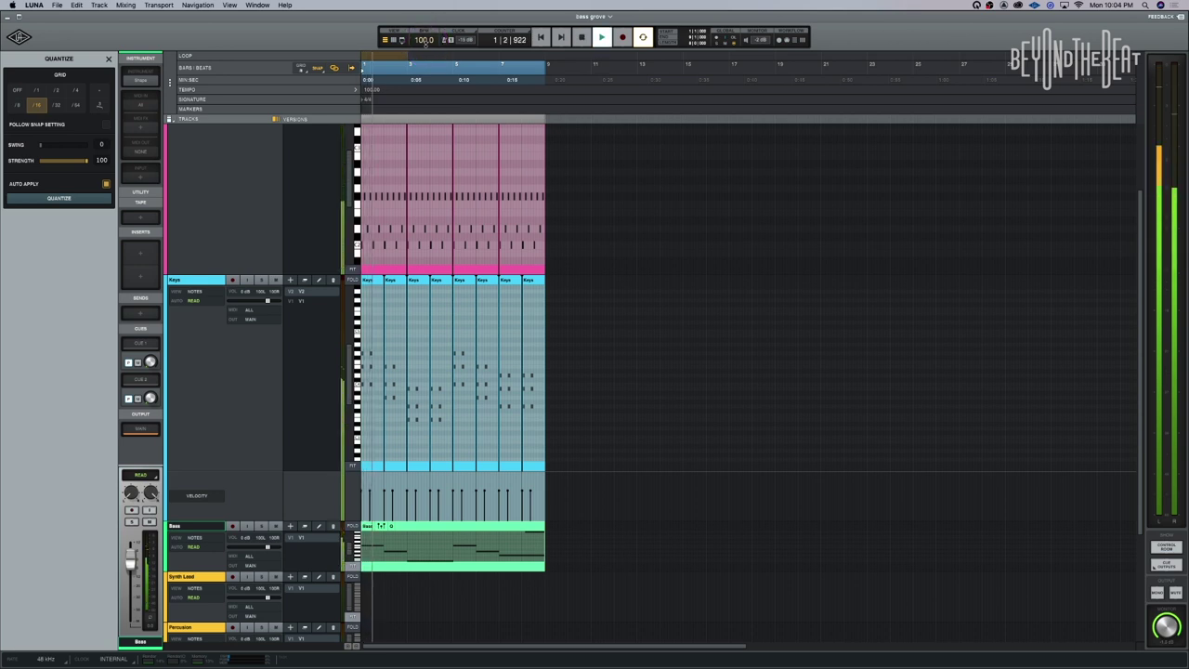
Step: Stop playback, change the Synth Lead track's color to yellow, and increase its track height
{"action": "scroll", "coordinate": [697, 249], "scroll_direction": "down", "scroll_amount": 3}
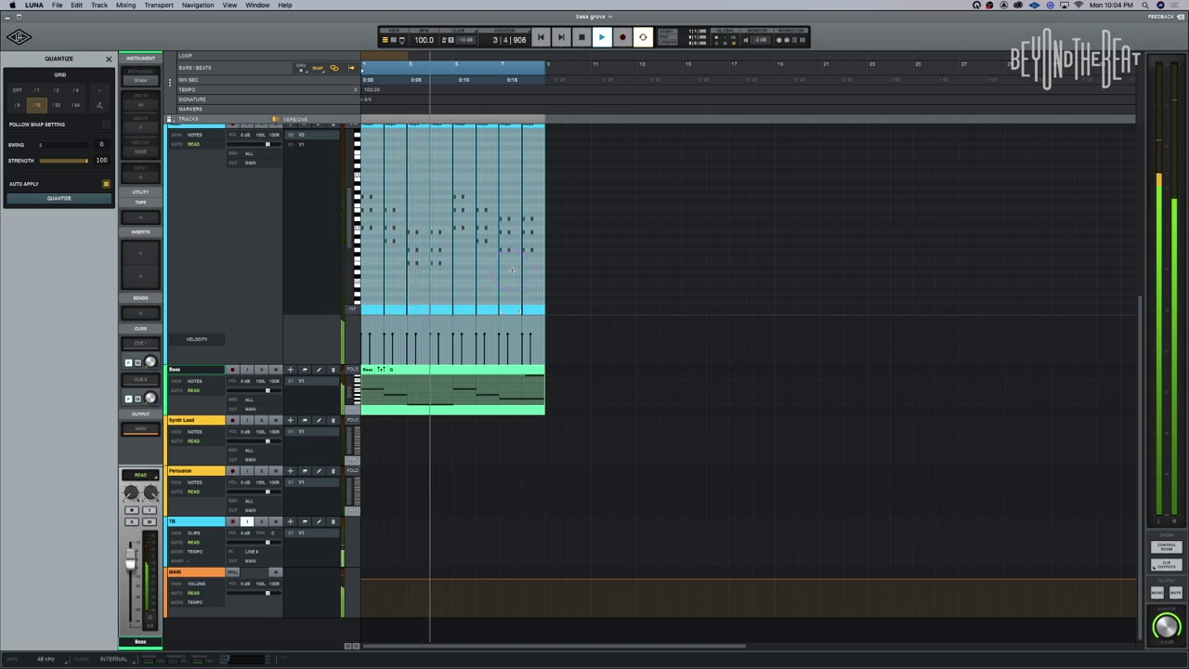
{"action": "left_click", "coordinate": [204, 427]}
{"action": "key", "text": "space"}
{"action": "left_click", "coordinate": [223, 420]}
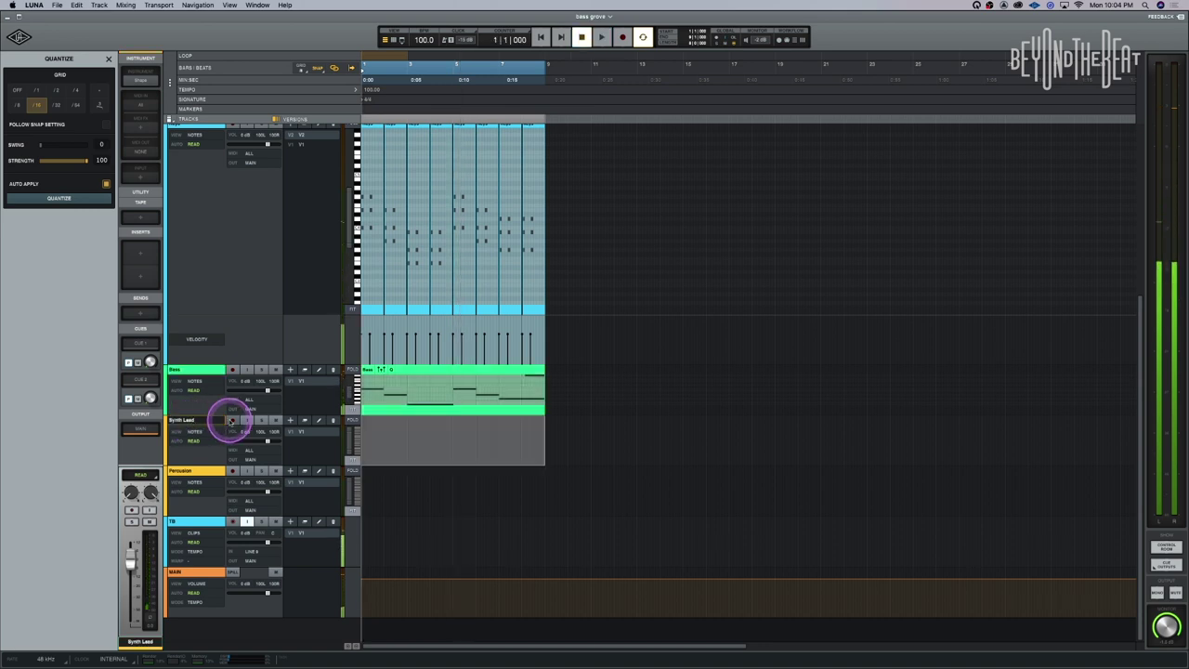
{"action": "left_click", "coordinate": [164, 441]}
{"action": "left_click", "coordinate": [97, 203]}
{"action": "left_click", "coordinate": [294, 444]}
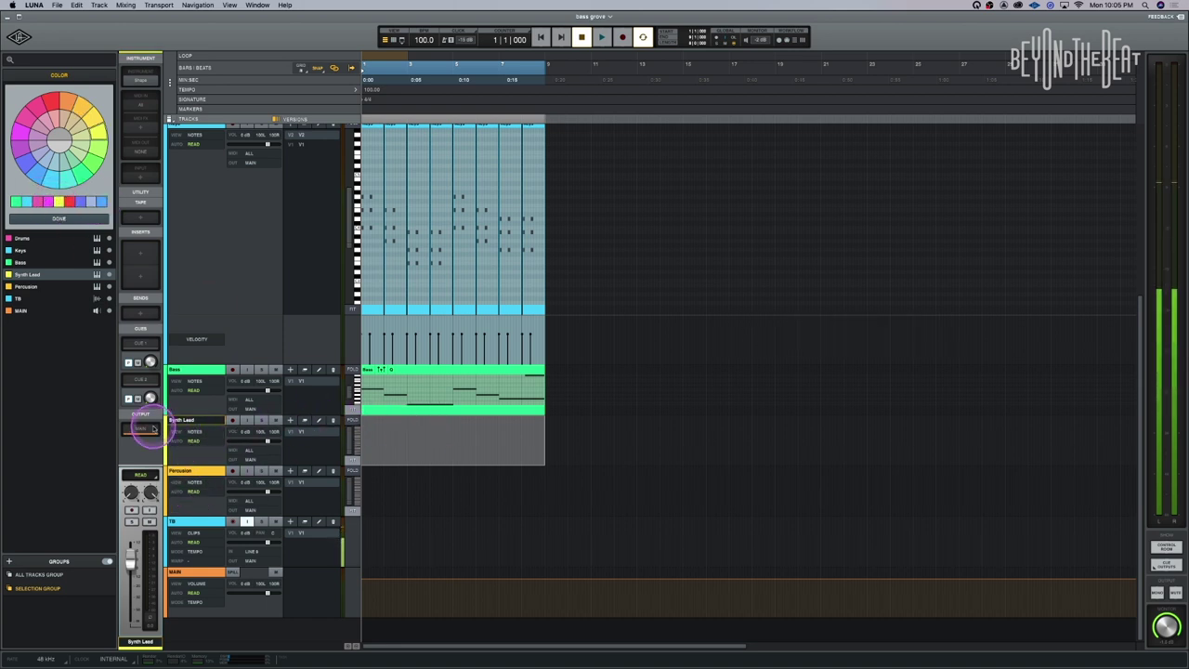
{"action": "left_click_drag", "start_coordinate": [186, 468], "coordinate": [199, 591]}
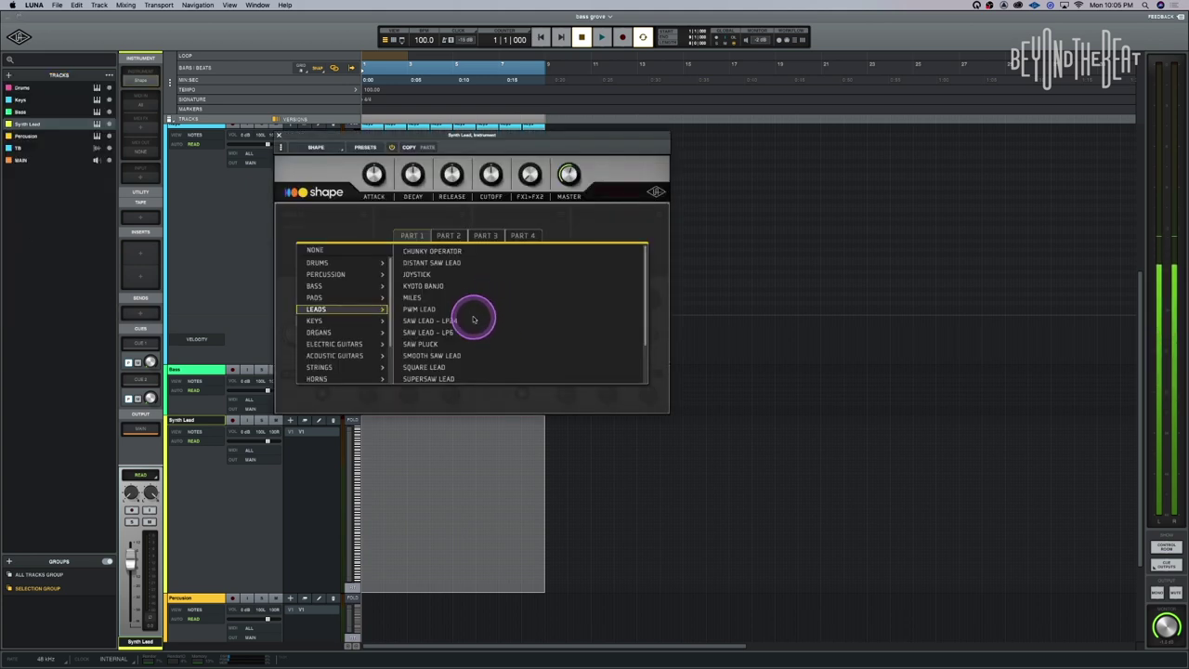
Step: Audition the Leads sounds in the Synth Lead track's Shape instrument, load Wild Child into Part 1, and close the instrument
{"action": "left_click", "coordinate": [428, 320]}
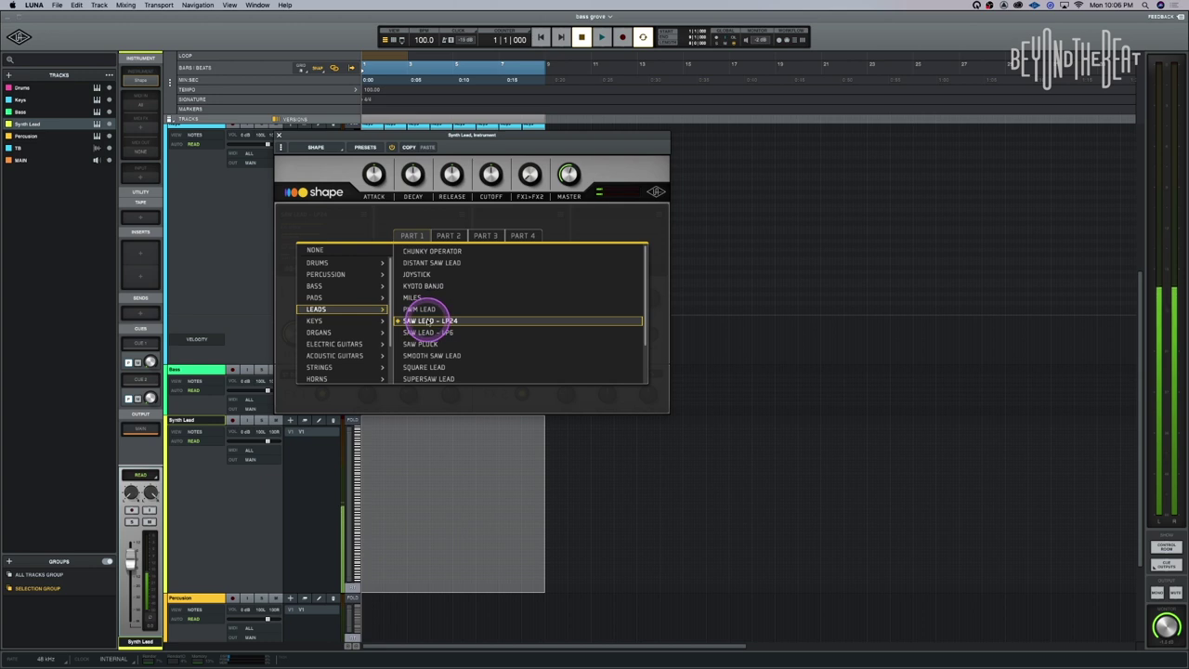
{"action": "key", "text": "Up"}
{"action": "key", "text": "Up"}
{"action": "key", "text": "Down"}
{"action": "key", "text": "Down"}
{"action": "key", "text": "Down"}
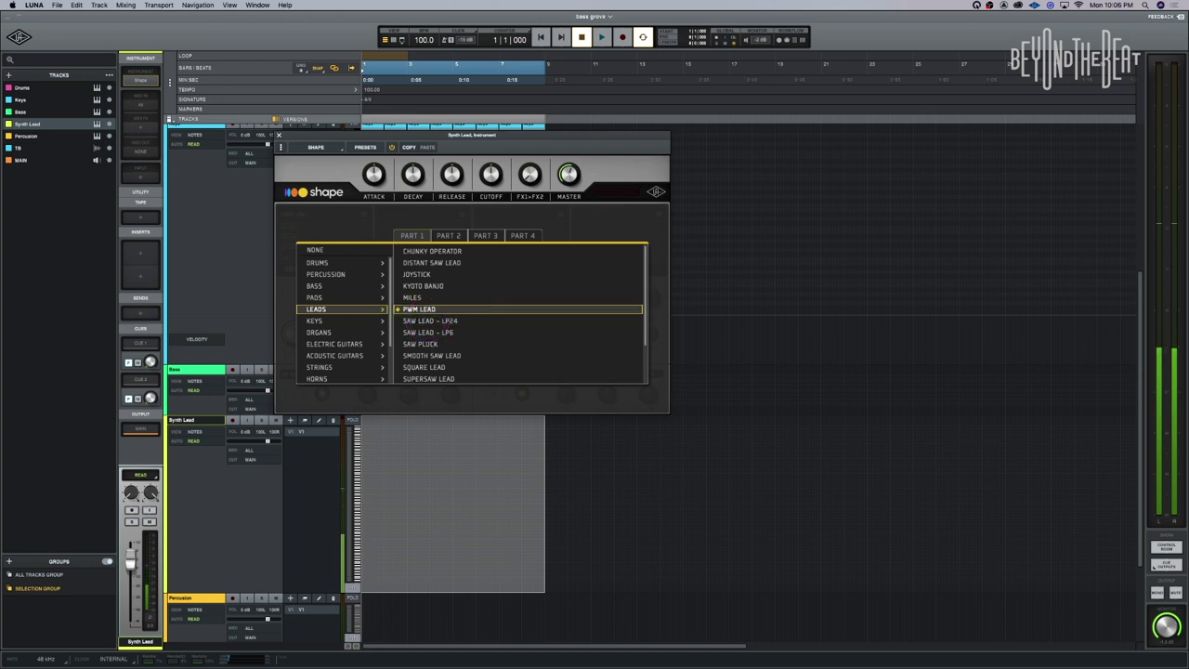
{"action": "key", "text": "End"}
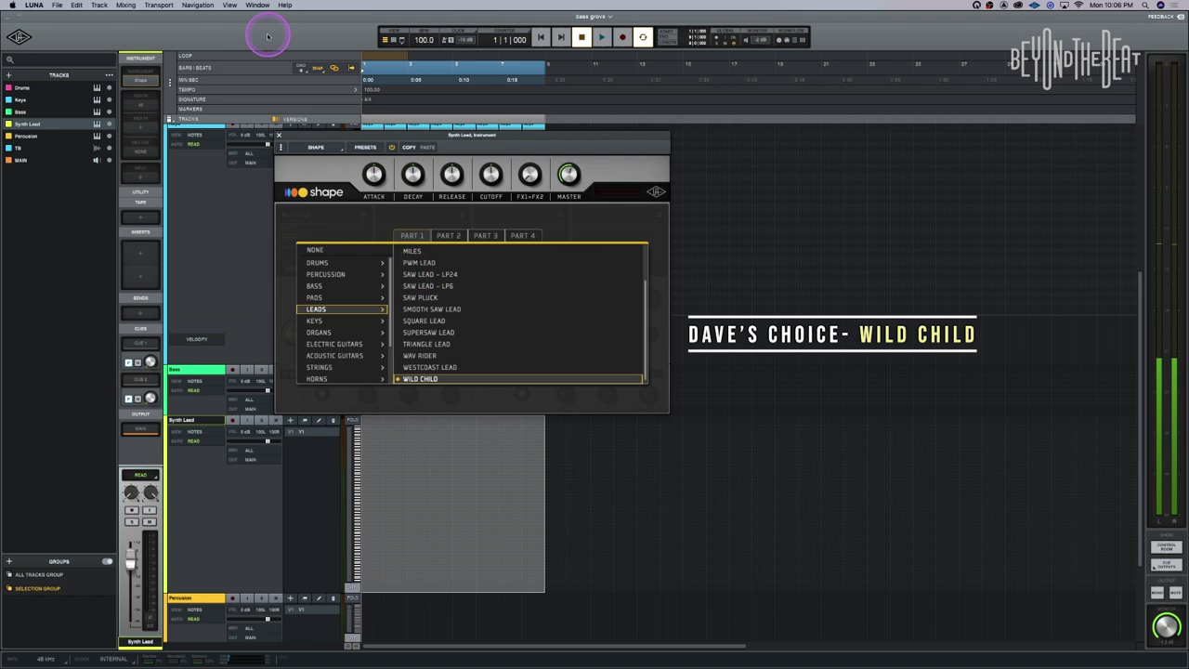
{"action": "left_click", "coordinate": [279, 135]}
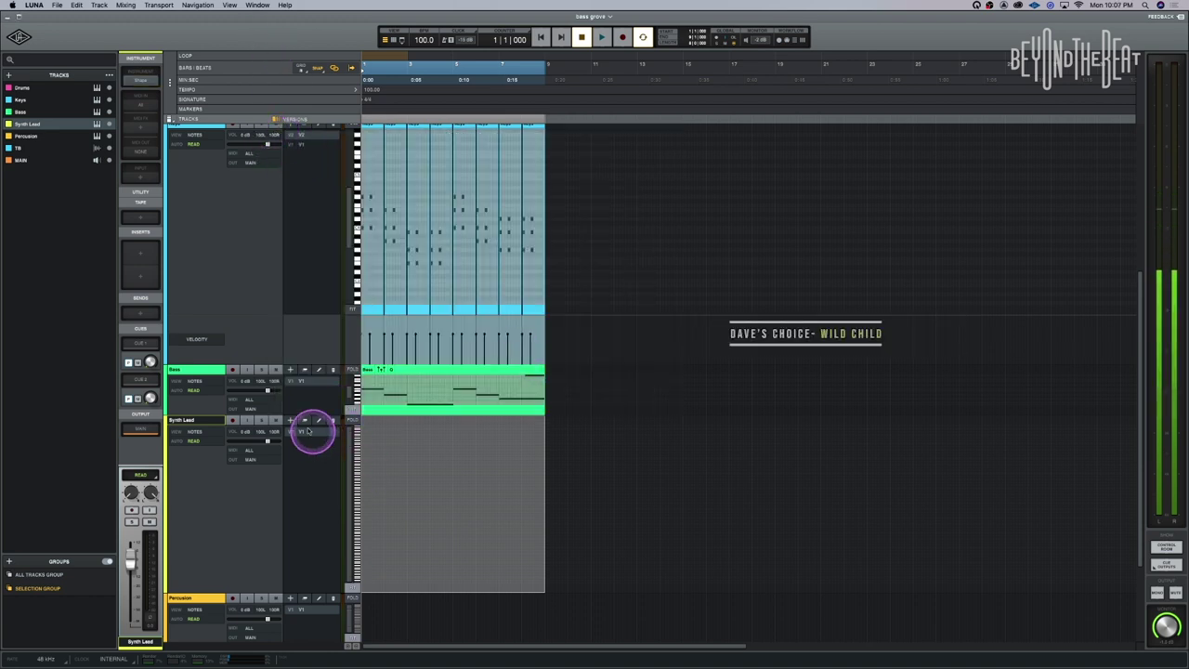
Step: Record-arm the Synth Lead track and record a melody over bars 1 to 8, raising the track's volume while recording
{"action": "left_click", "coordinate": [233, 421]}
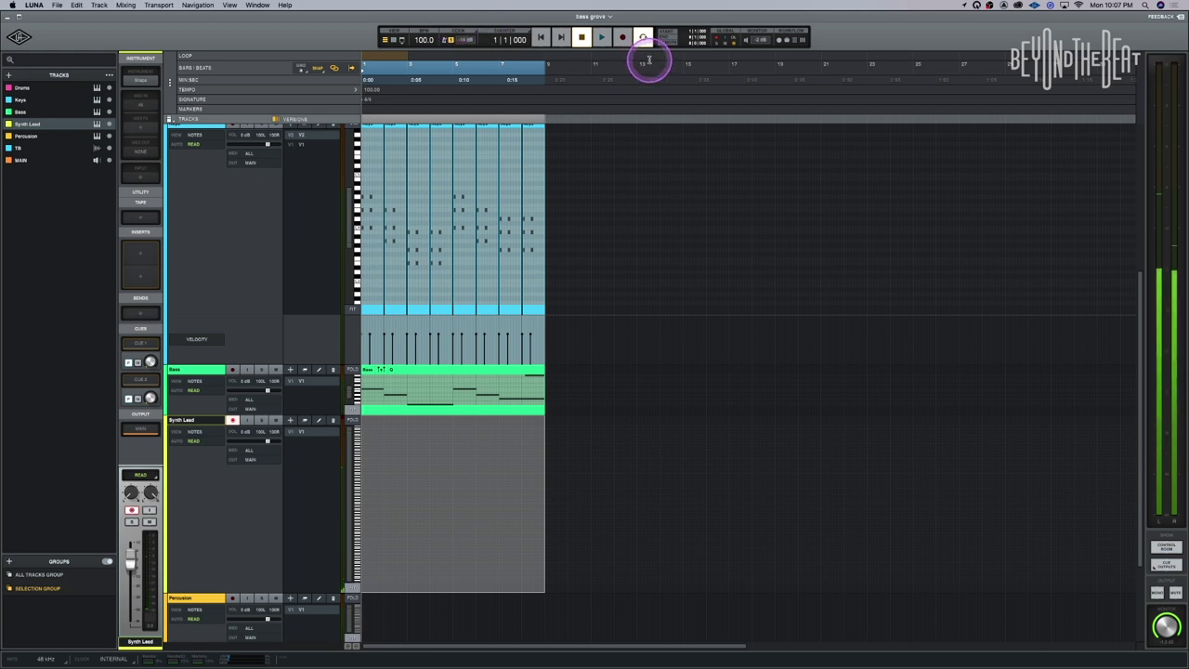
{"action": "left_click", "coordinate": [541, 37]}
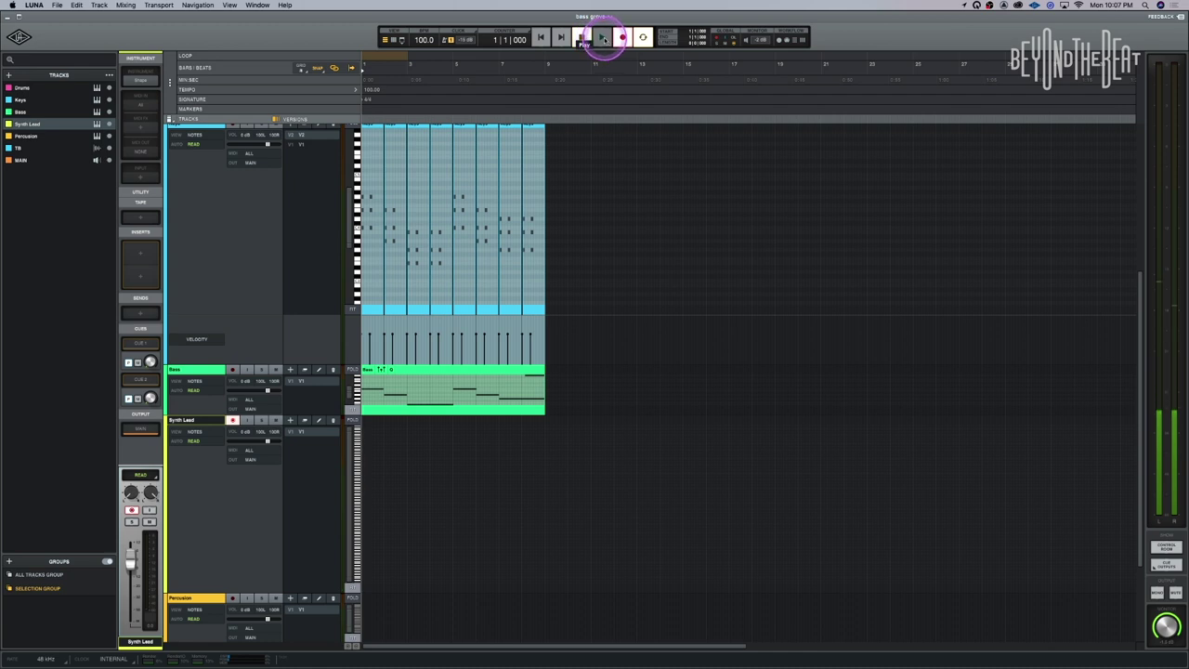
{"action": "left_click", "coordinate": [602, 37]}
{"action": "left_click", "coordinate": [272, 446]}
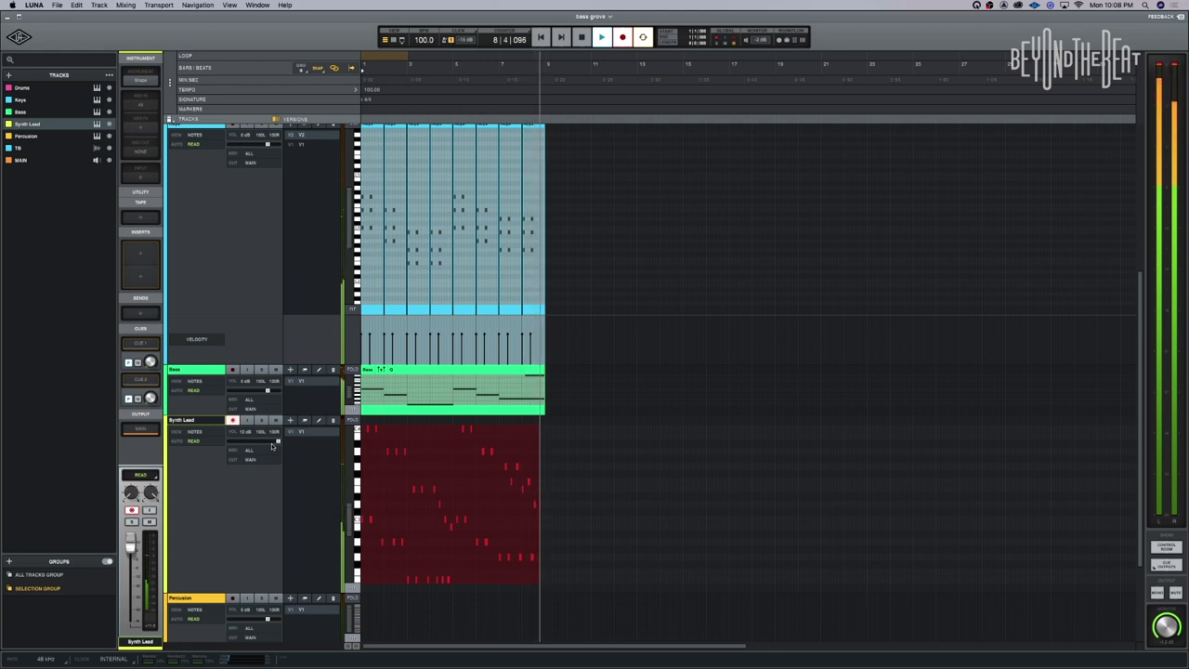
{"action": "key", "text": "space"}
{"action": "left_click", "coordinate": [273, 436]}
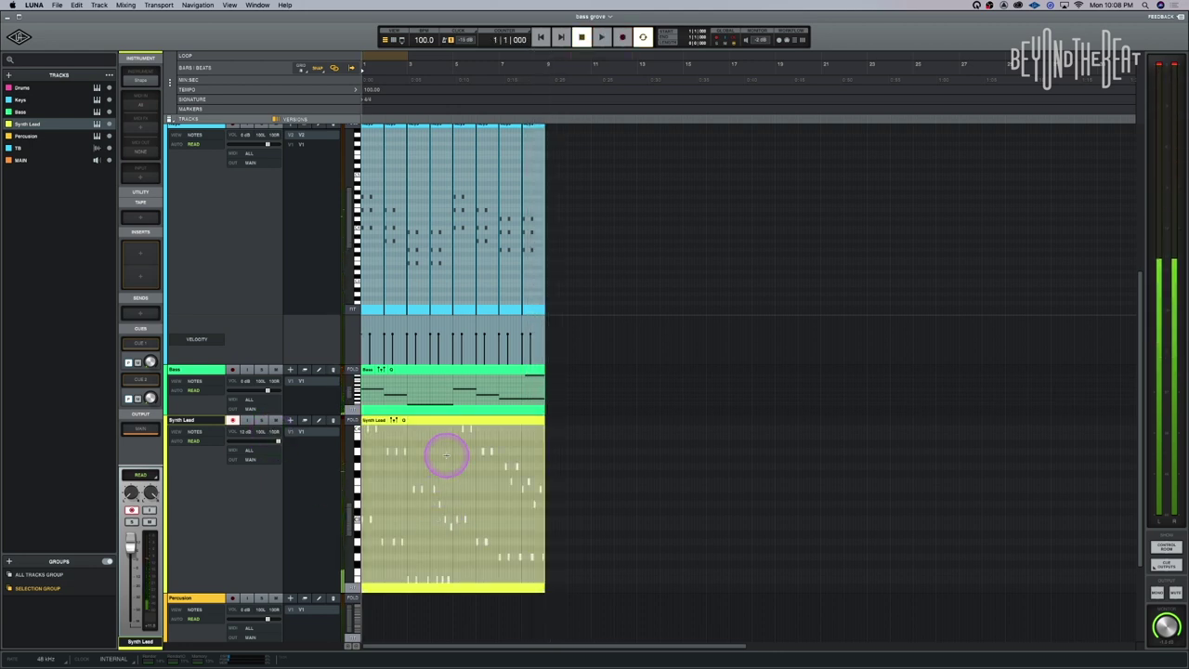
Step: Quantize the Synth Lead recording to a 1/16 grid at strength 100 and disarm the track
{"action": "left_click", "coordinate": [403, 420]}
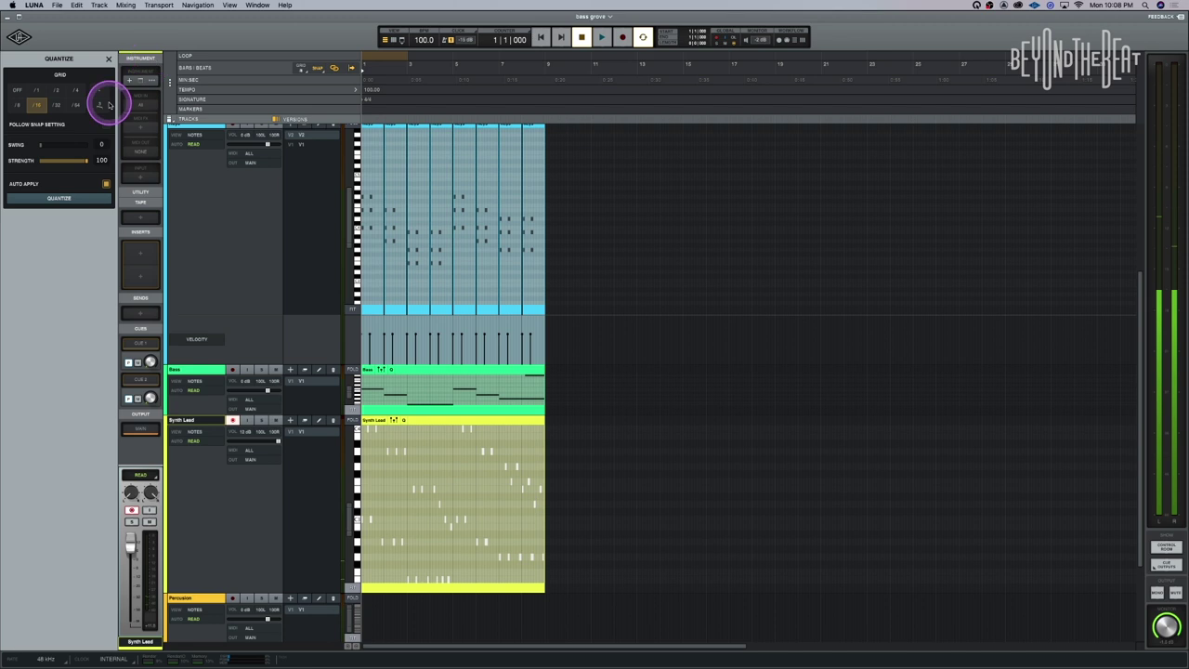
{"action": "left_click", "coordinate": [60, 198]}
{"action": "left_click", "coordinate": [233, 421]}
Step: Play the whole arrangement from bar 1 with the quantized Synth Lead melody
{"action": "left_click", "coordinate": [373, 412]}
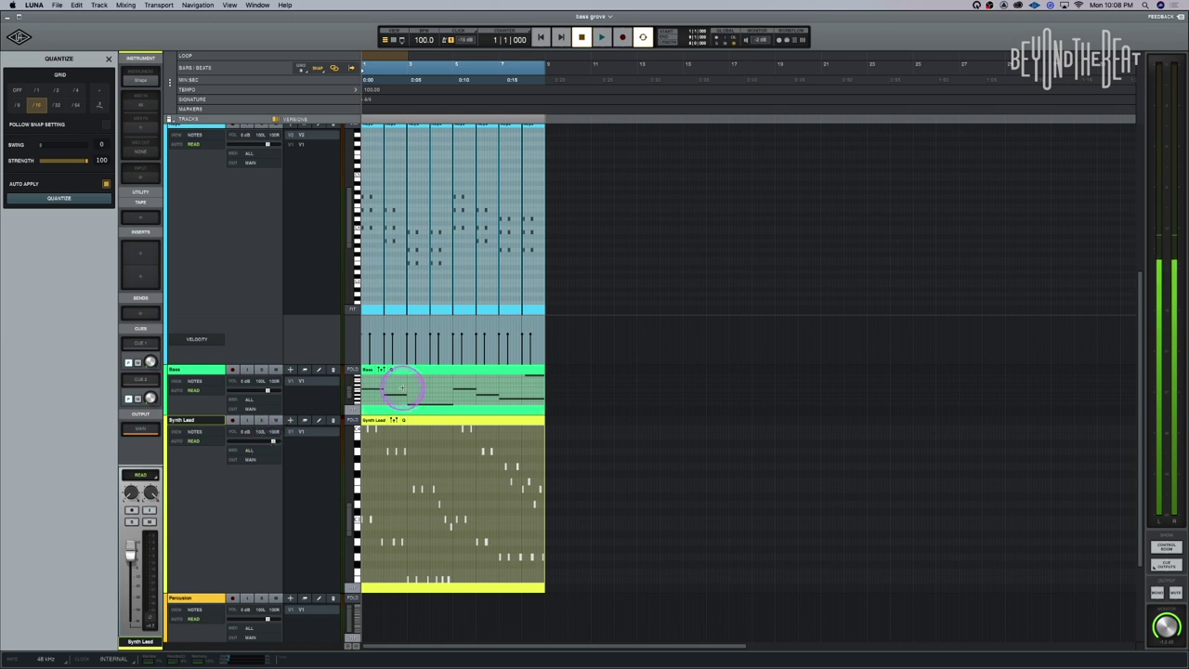
{"action": "left_click", "coordinate": [455, 113]}
{"action": "key", "text": "space"}
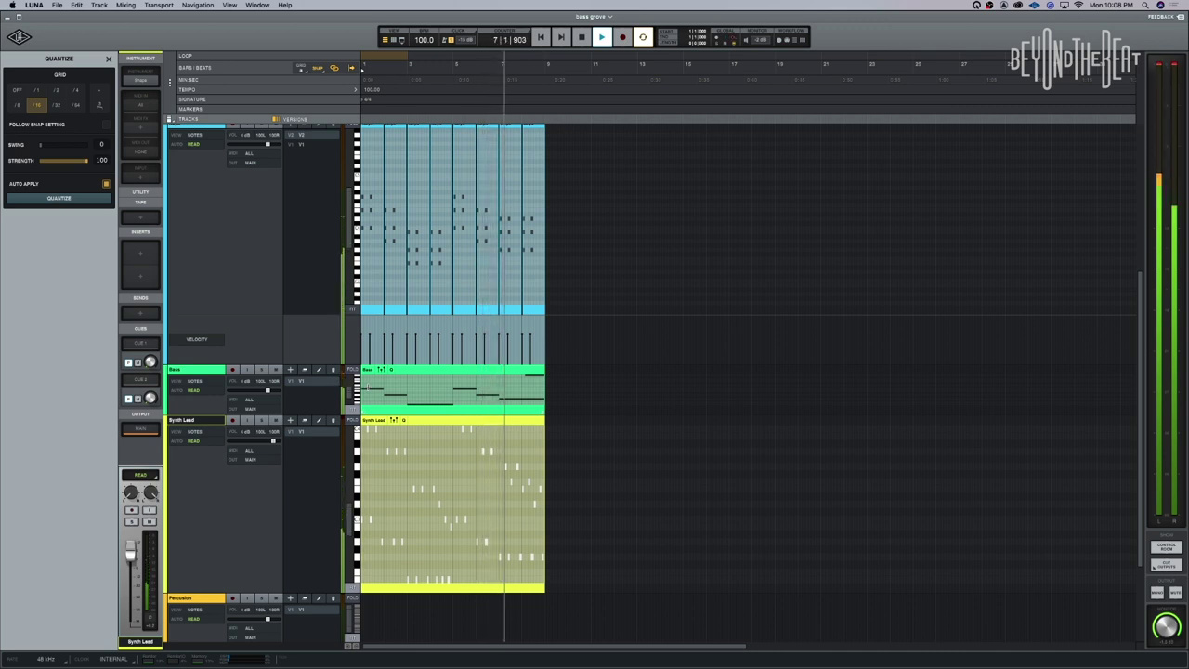
Step: Let the arrangement play to the end of bar 8 and stop the playback
{"action": "left_click", "coordinate": [437, 424]}
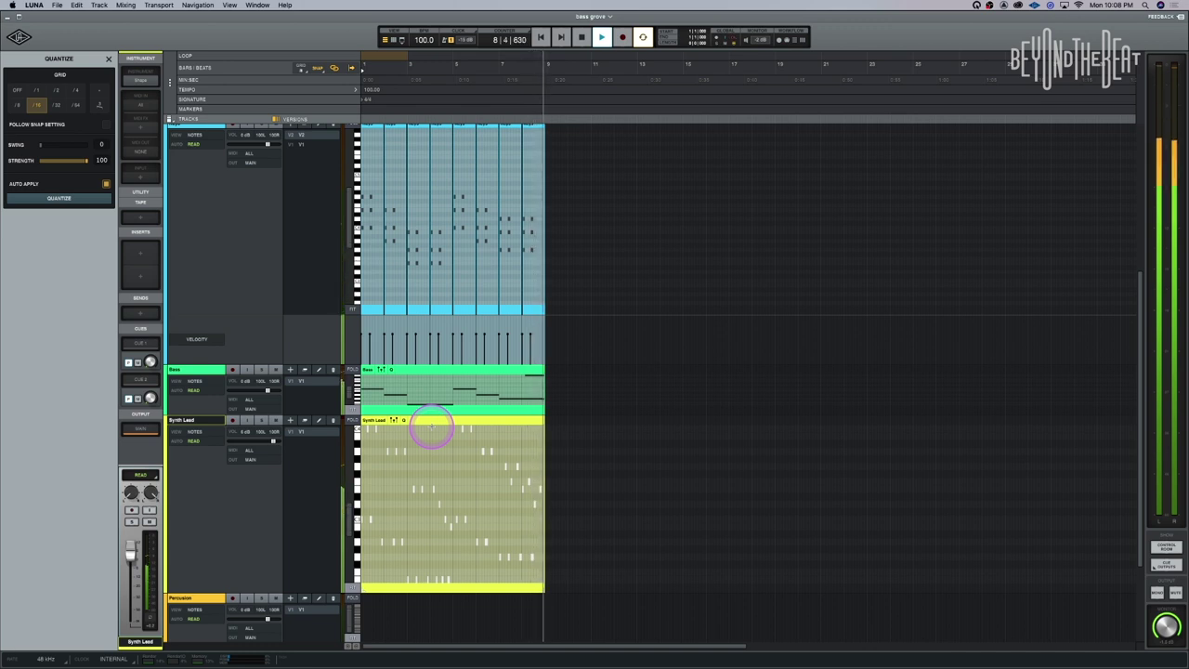
{"action": "left_click", "coordinate": [441, 138]}
{"action": "key", "text": "space"}
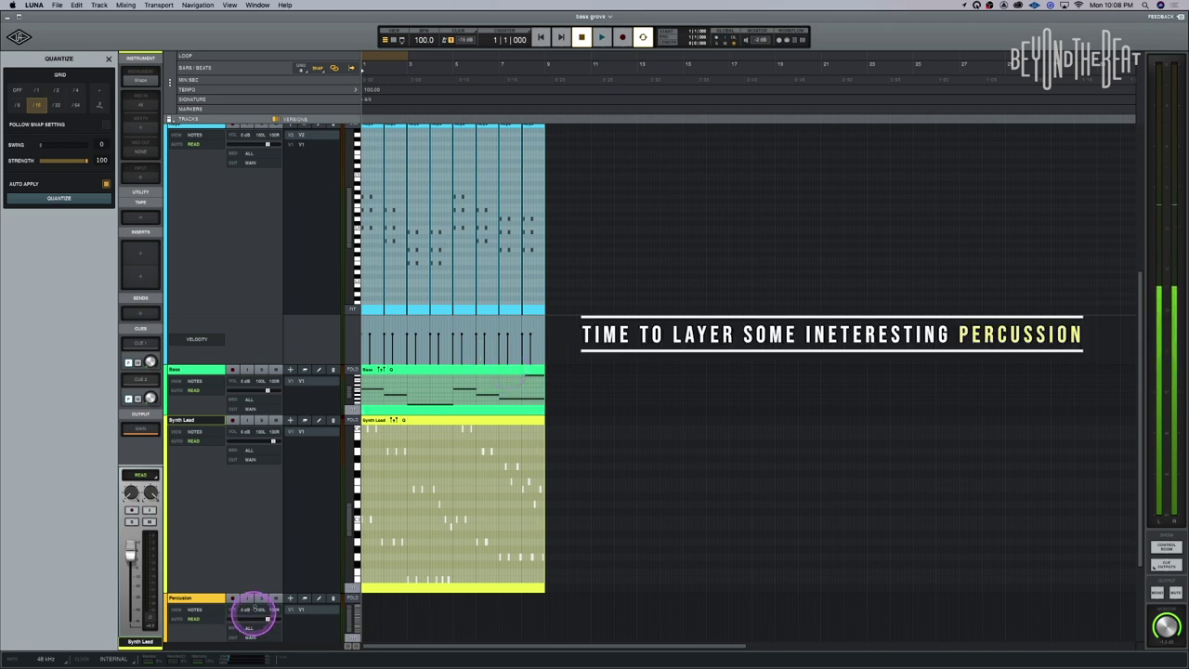
Step: Change the Percussion track's color to the same pink as the Drums track
{"action": "scroll", "coordinate": [243, 558], "scroll_direction": "down", "scroll_amount": 2}
{"action": "scroll", "coordinate": [243, 557], "scroll_direction": "down", "scroll_amount": 1}
{"action": "left_click", "coordinate": [195, 528]}
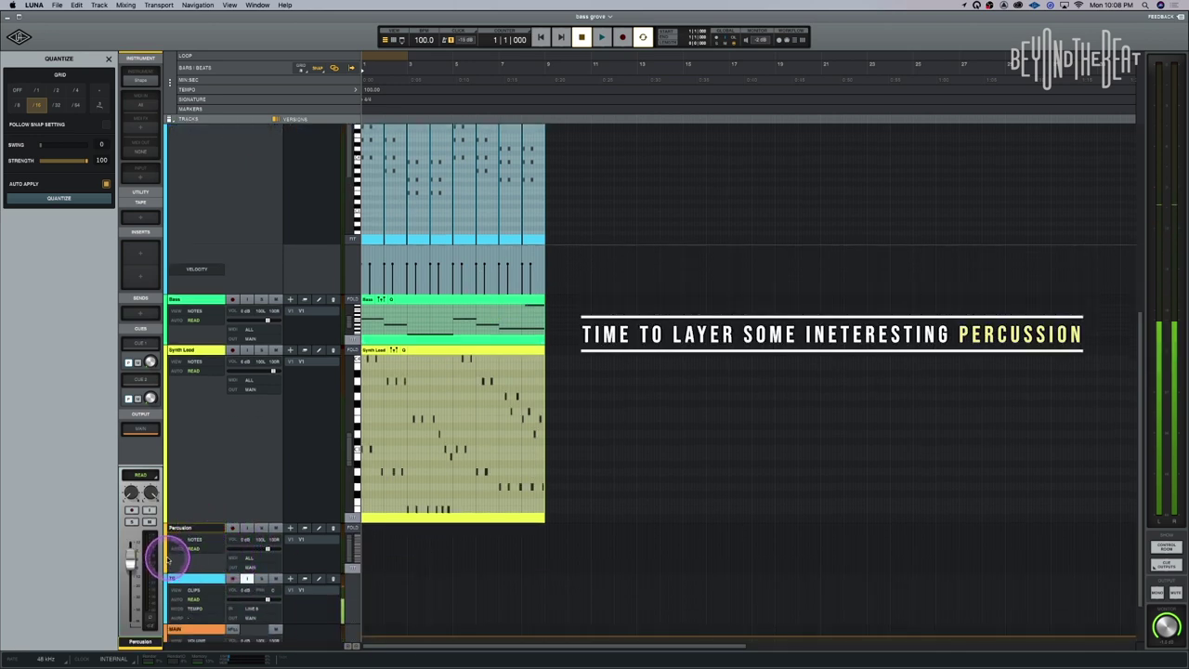
{"action": "left_click", "coordinate": [166, 557]}
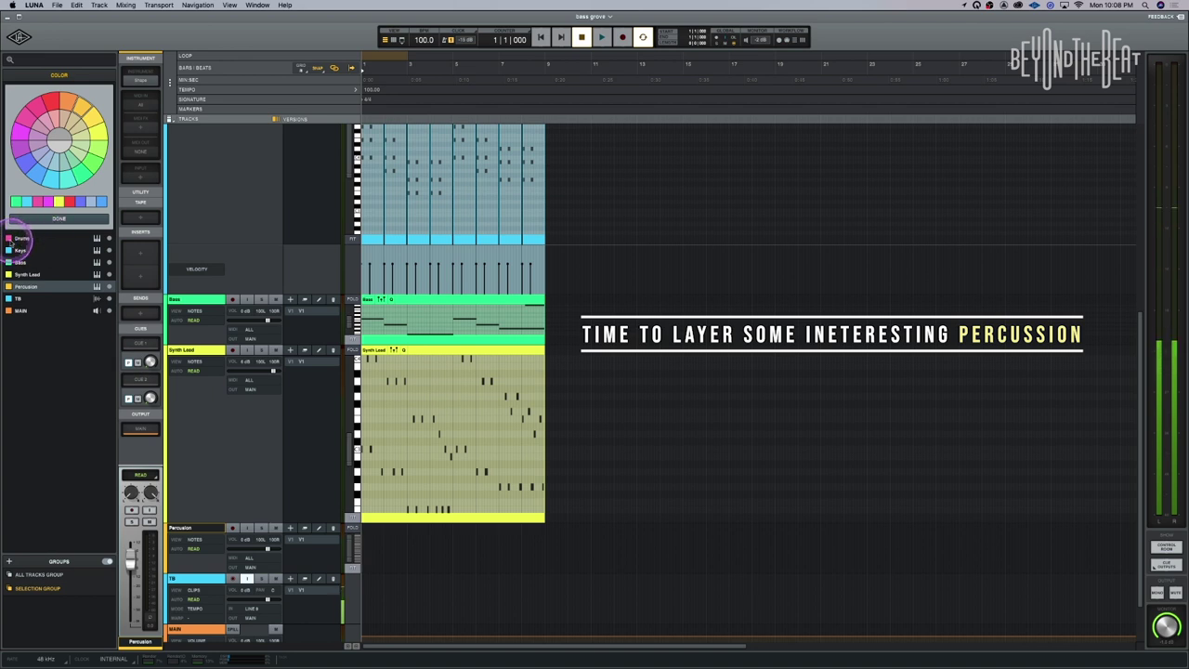
{"action": "left_click", "coordinate": [17, 238]}
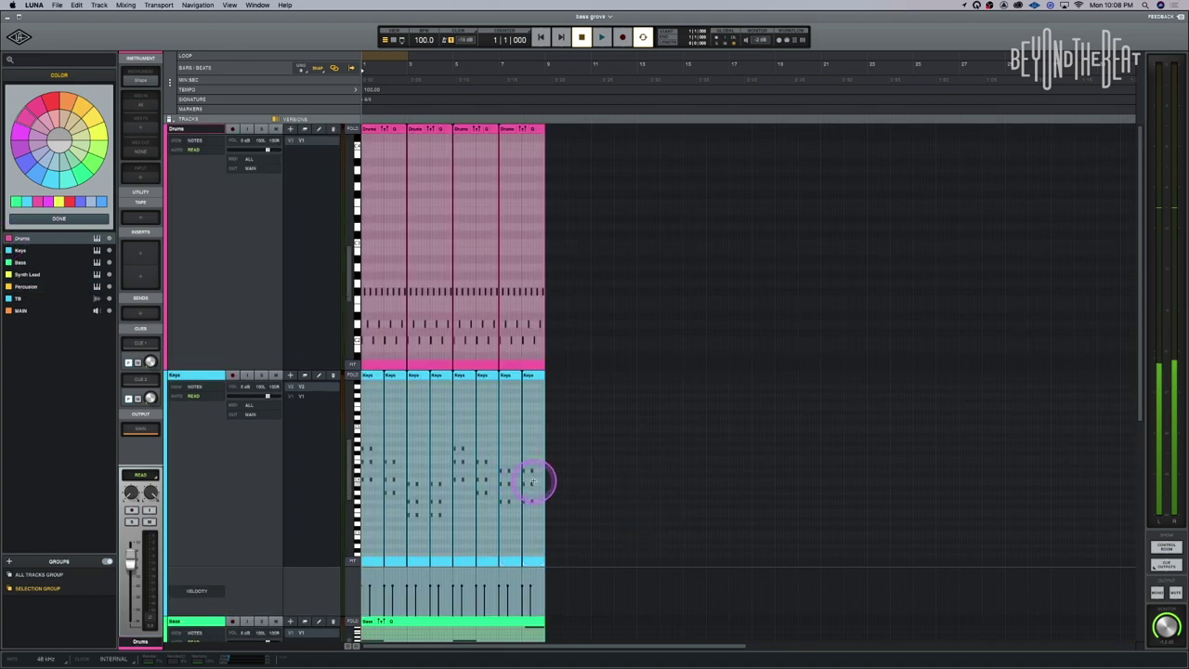
{"action": "scroll", "coordinate": [662, 514], "scroll_direction": "down", "scroll_amount": 8}
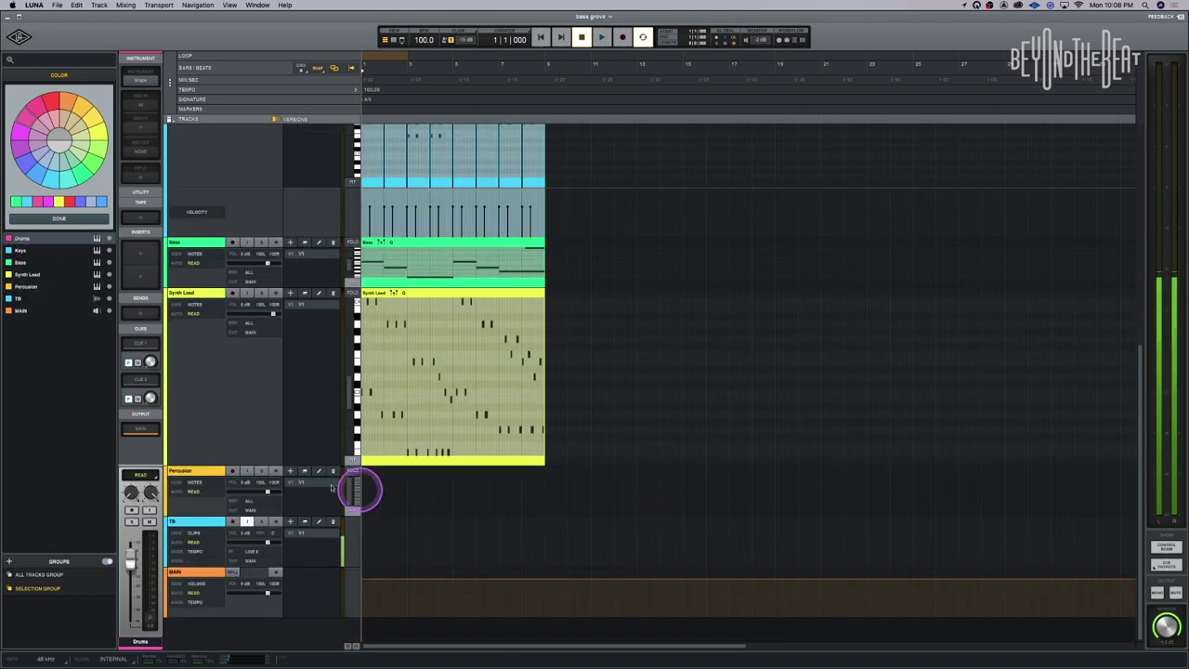
{"action": "left_click", "coordinate": [191, 473]}
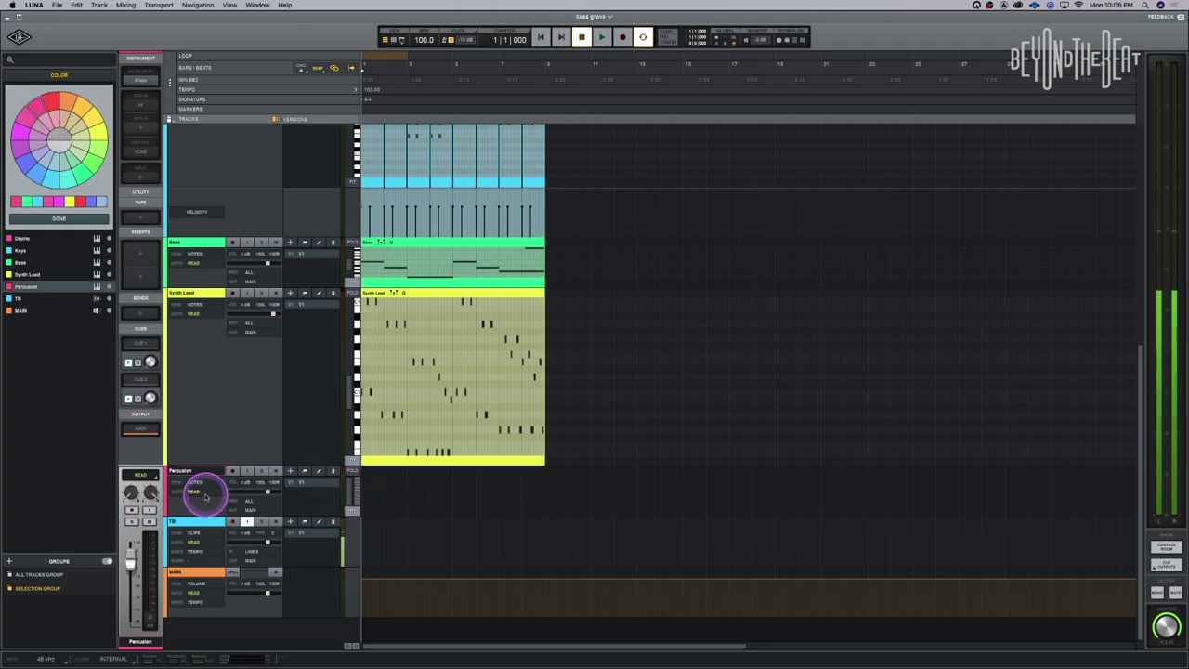
Step: Record-arm the Percussion track, open its Shape instrument and choose a sound for Part 1 from the Drums category
{"action": "left_click", "coordinate": [247, 521]}
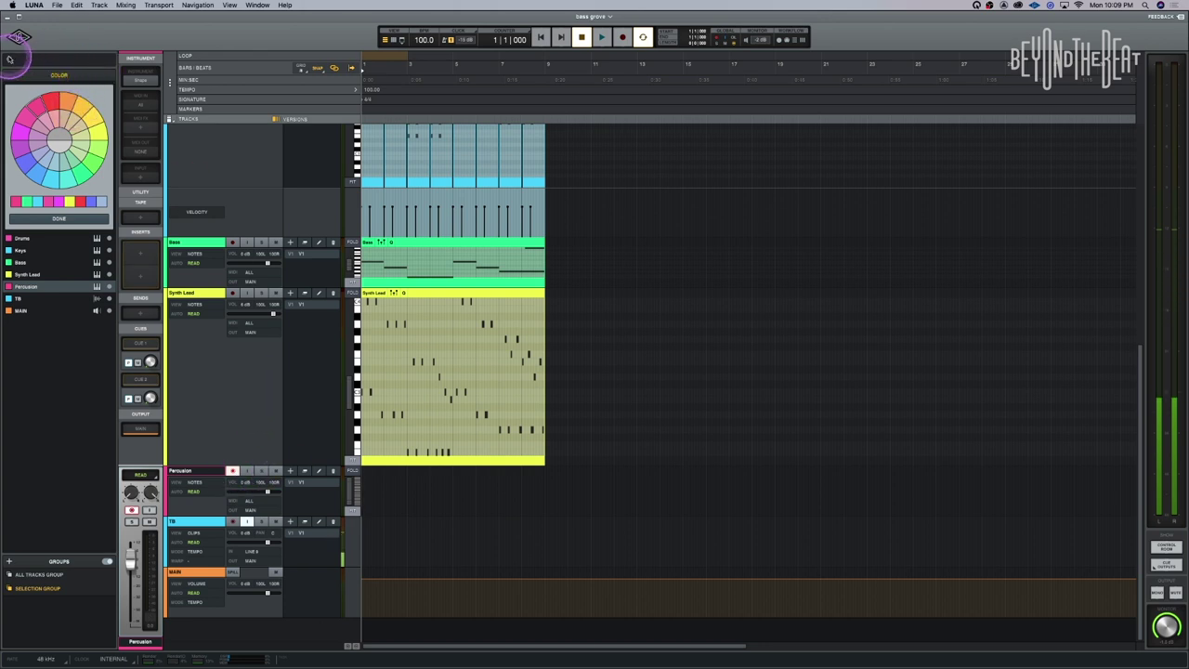
{"action": "left_click", "coordinate": [138, 82]}
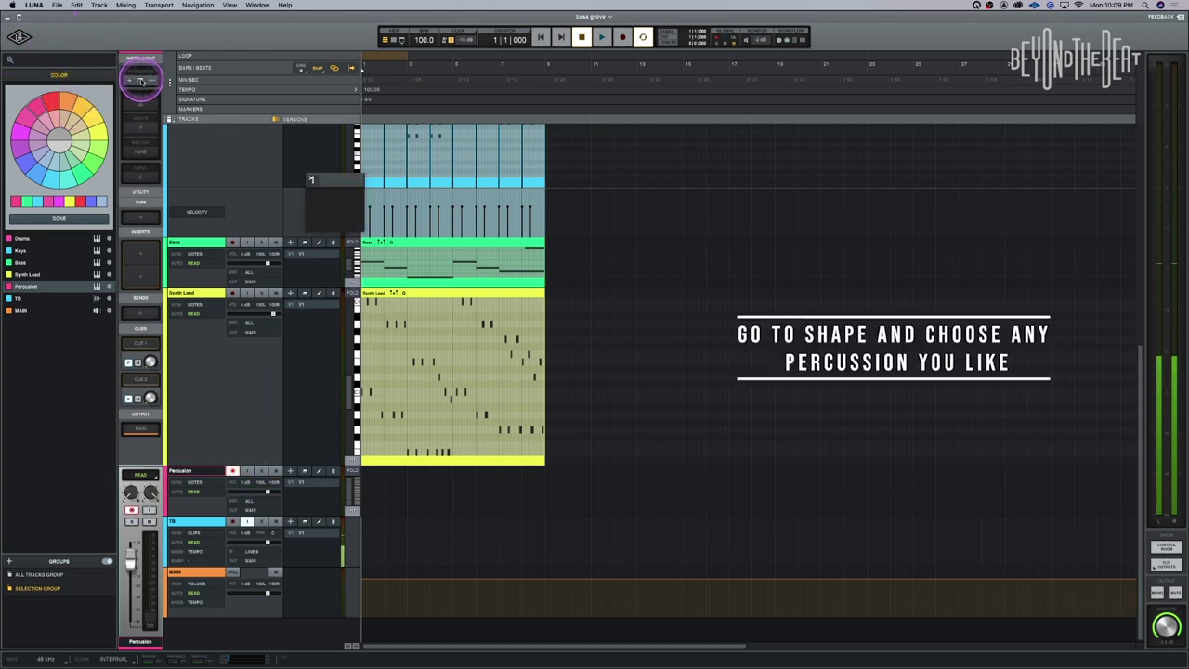
{"action": "left_click", "coordinate": [395, 259]}
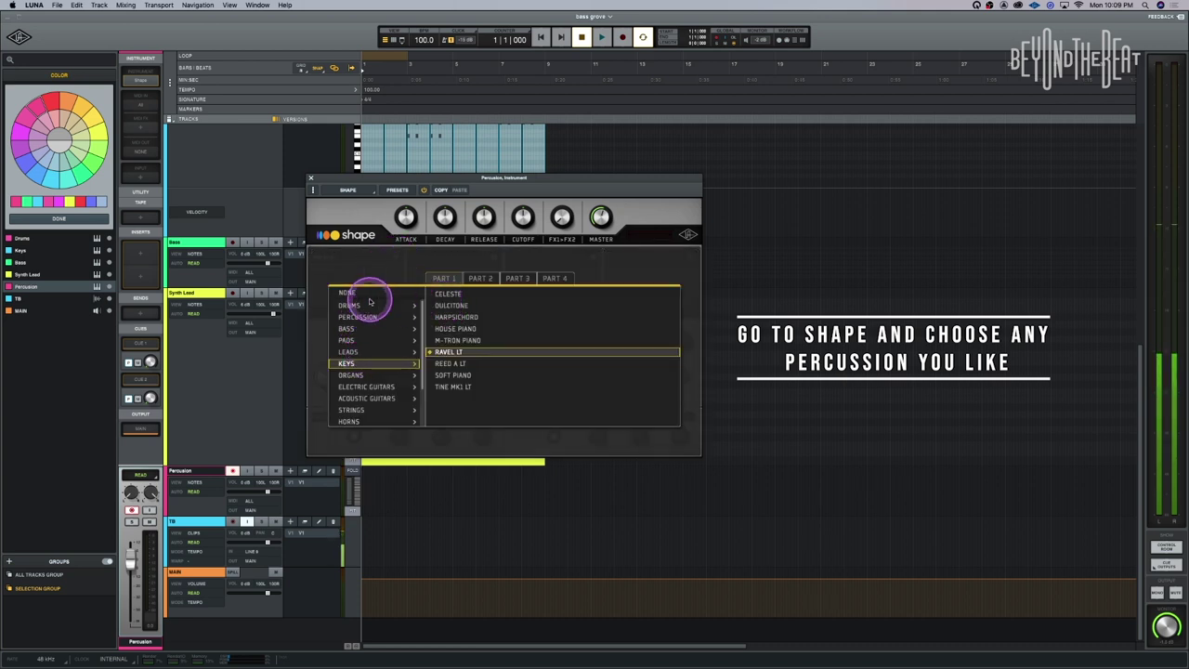
{"action": "left_click", "coordinate": [372, 305]}
{"action": "left_click", "coordinate": [447, 340]}
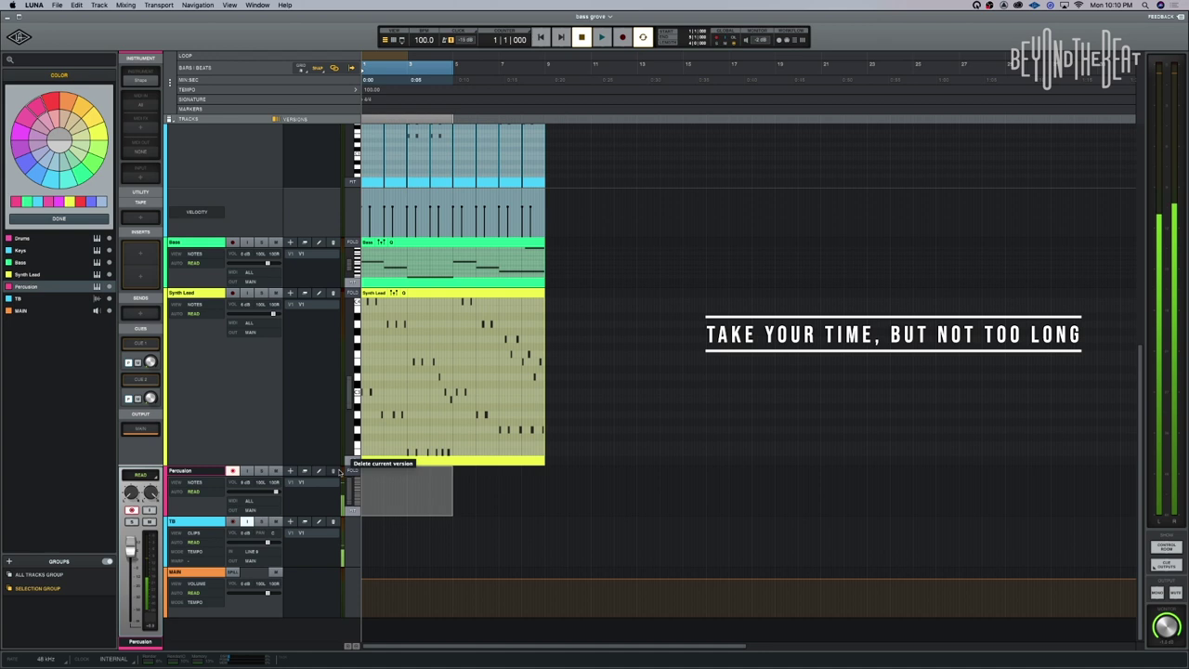
Step: Clear the time selection and record a kick part on the Percussion track over bars 1 to 8
{"action": "left_click", "coordinate": [323, 460]}
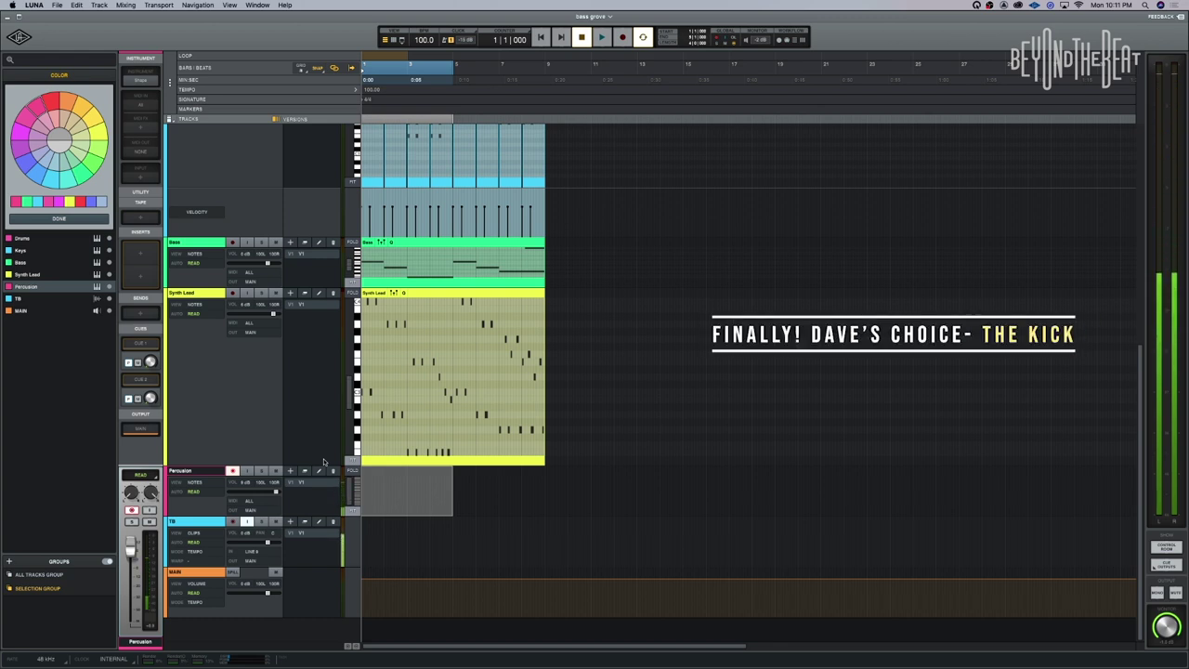
{"action": "key", "text": "Escape"}
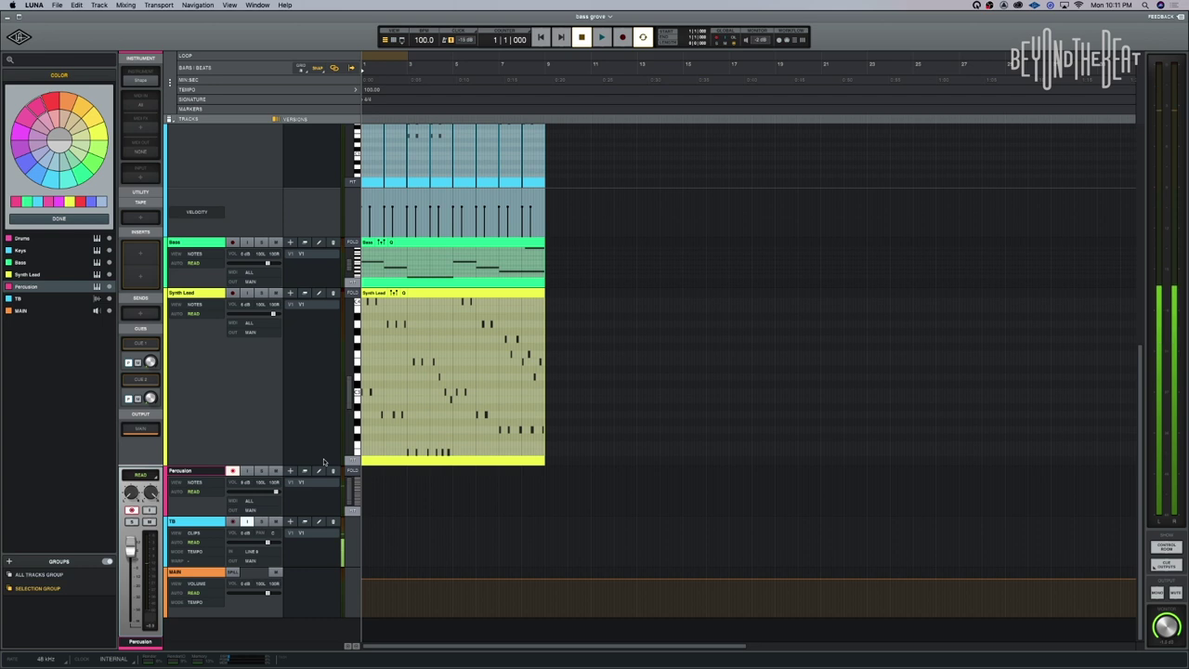
{"action": "left_click", "coordinate": [324, 462]}
{"action": "left_click", "coordinate": [324, 462]}
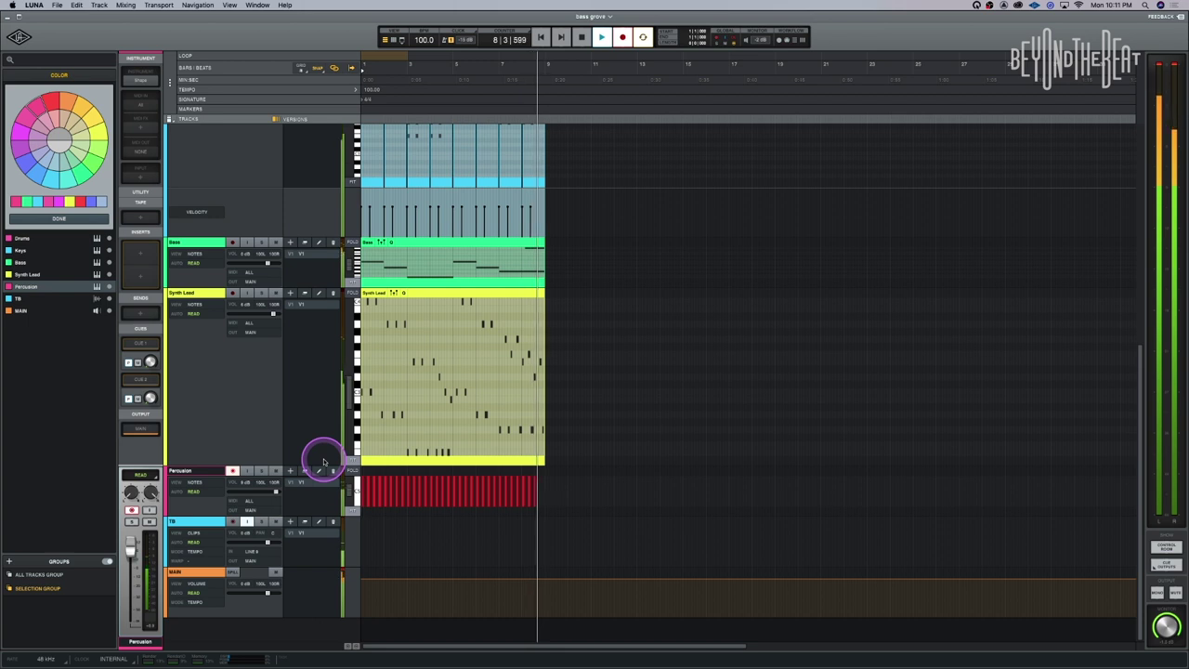
{"action": "key", "text": "space"}
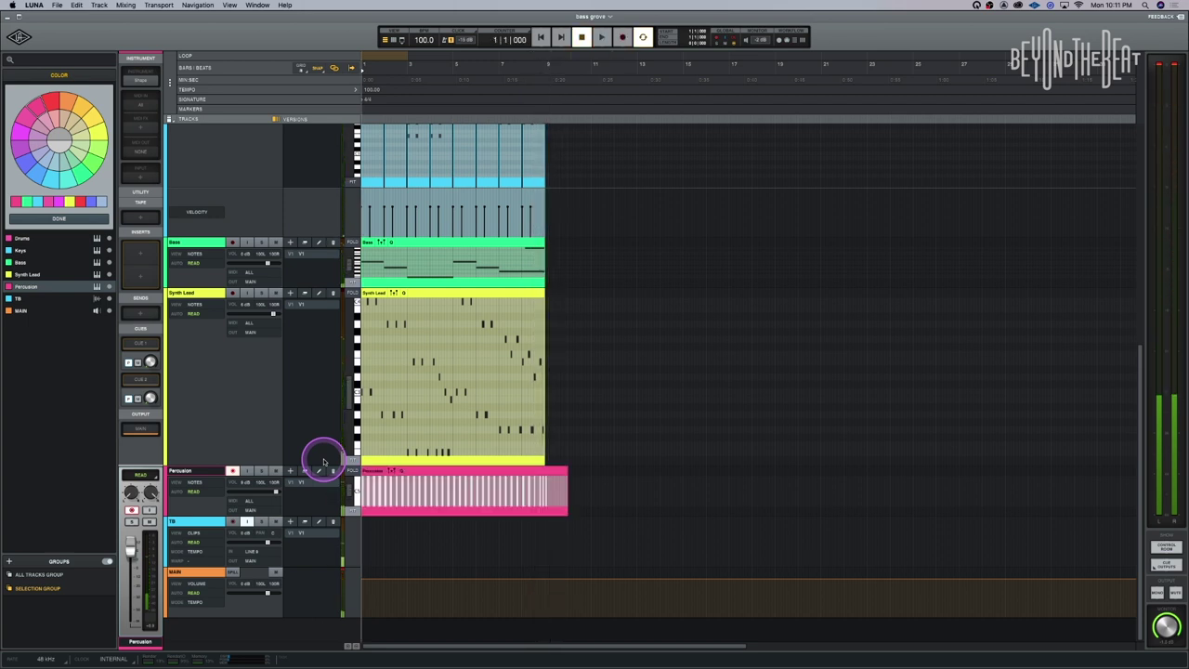
Step: Quantize the Percussion recording to a 1/16 grid at strength 100
{"action": "left_click", "coordinate": [412, 473]}
{"action": "key", "text": "q"}
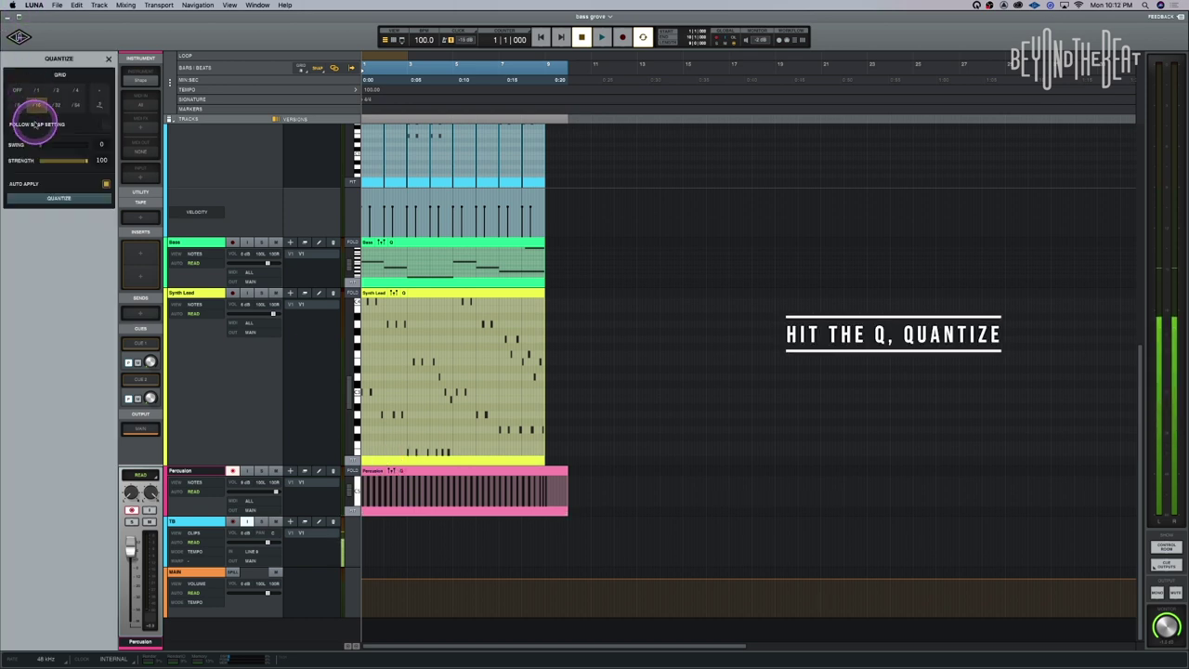
{"action": "left_click", "coordinate": [51, 198]}
{"action": "left_click", "coordinate": [312, 217]}
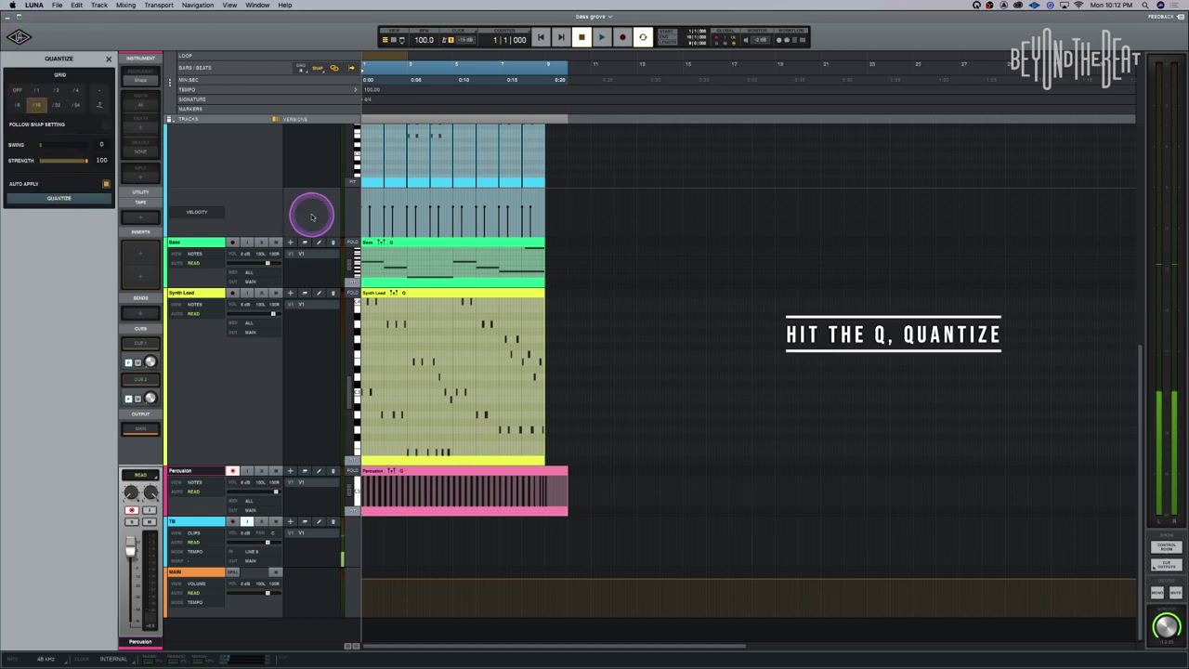
Step: Trim the end of the Percussion clip back to bar 9 so it lines up with the Synth Lead clip
{"action": "key", "text": "super+bracketright"}
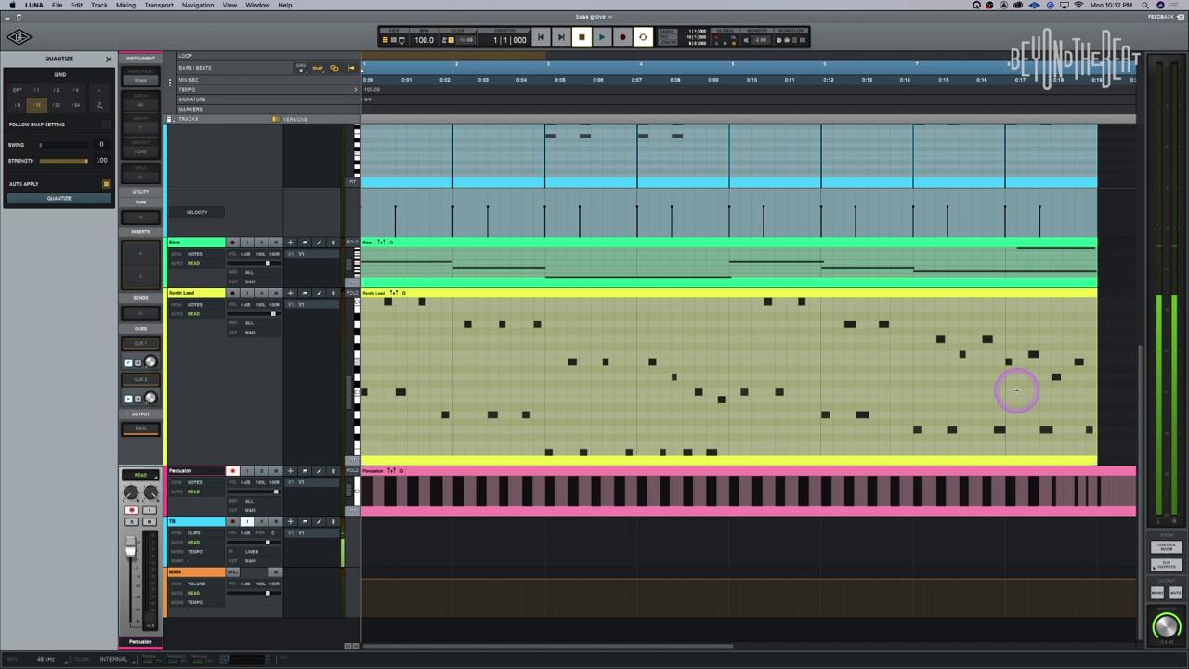
{"action": "scroll", "coordinate": [1093, 500], "scroll_direction": "right", "scroll_amount": 3}
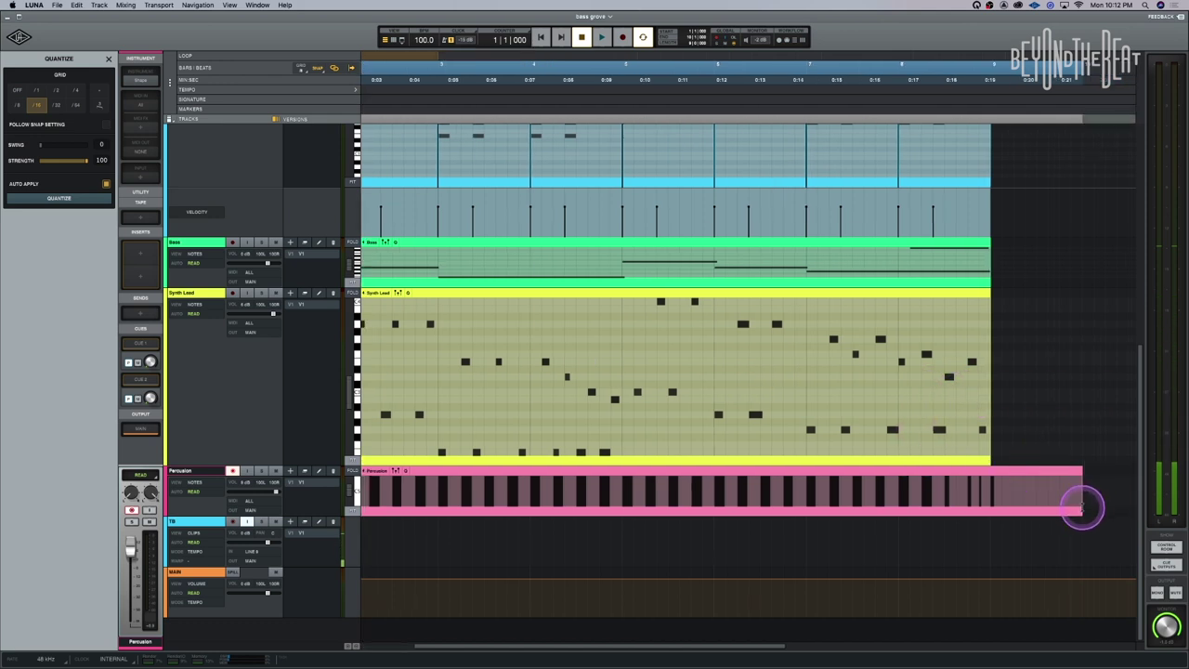
{"action": "left_click_drag", "start_coordinate": [1081, 509], "coordinate": [988, 516]}
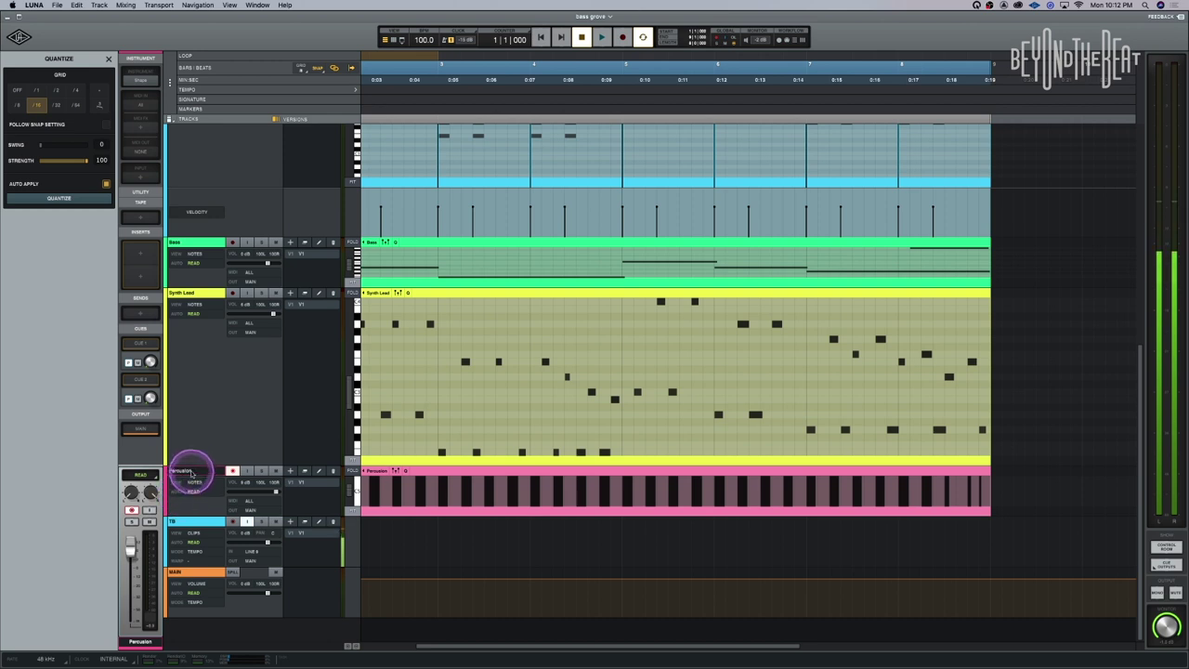
Step: Move the Percussion track directly below Drums, disarm it, and reduce the Drums track's height
{"action": "left_click_drag", "start_coordinate": [184, 471], "coordinate": [180, 299]}
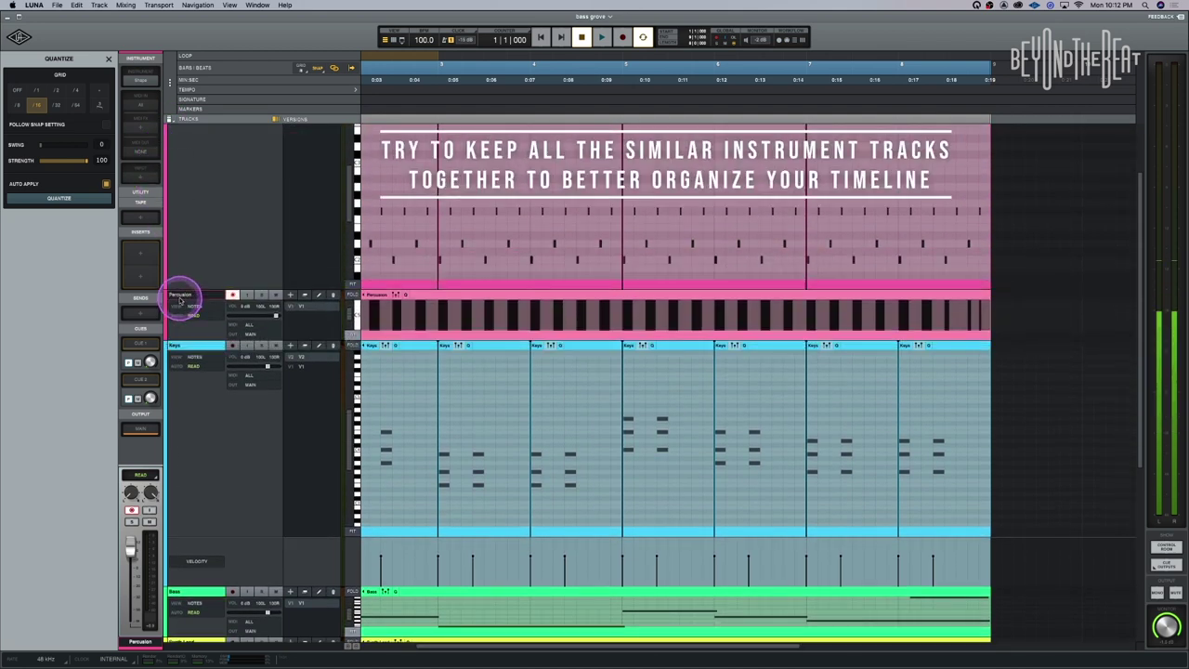
{"action": "left_click", "coordinate": [211, 295]}
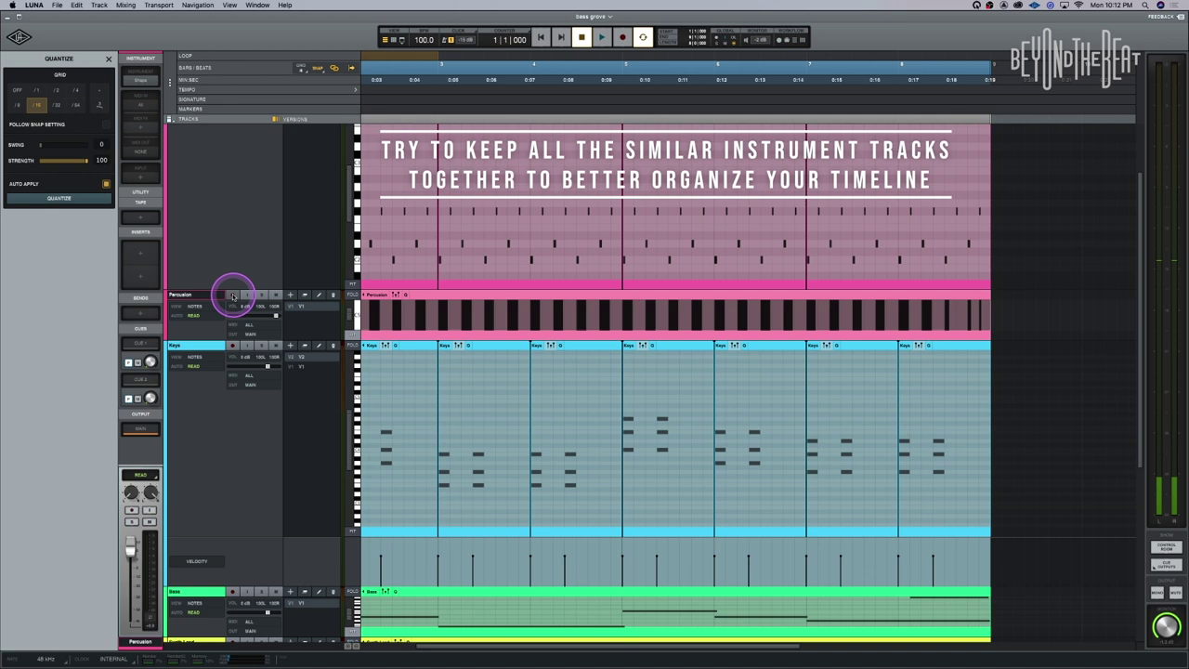
{"action": "left_click_drag", "start_coordinate": [195, 288], "coordinate": [215, 219]}
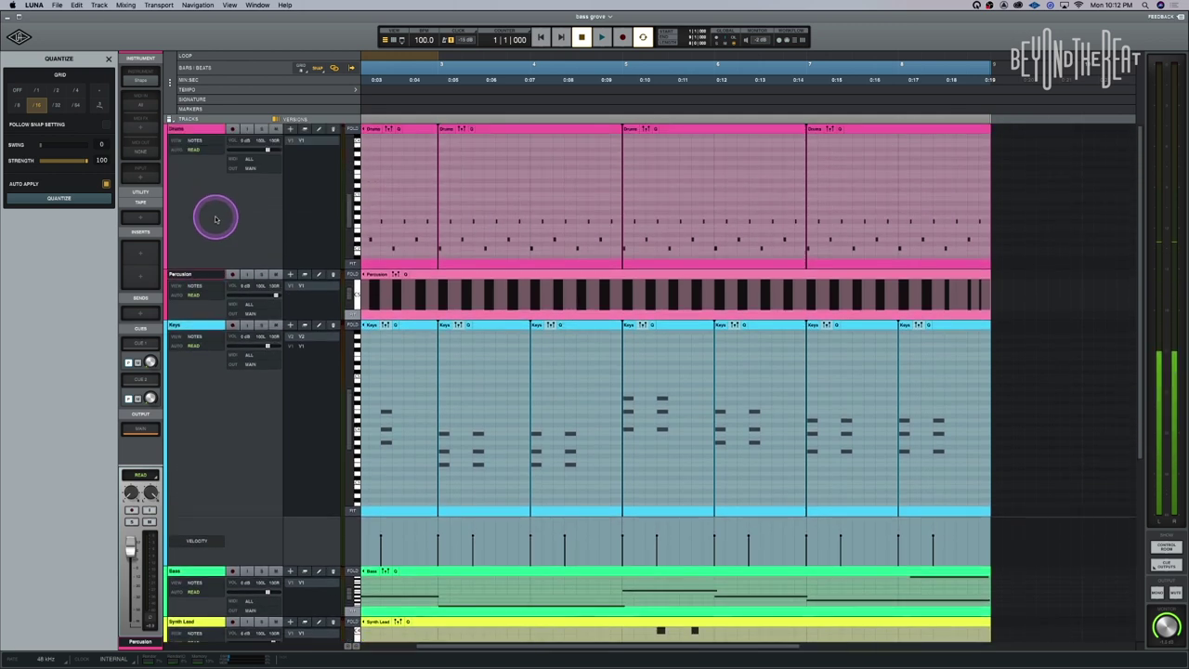
Step: Solo the Drums, Percussion and TB tracks and play them from bar 1, raising the Drums volume slightly
{"action": "left_click", "coordinate": [261, 128]}
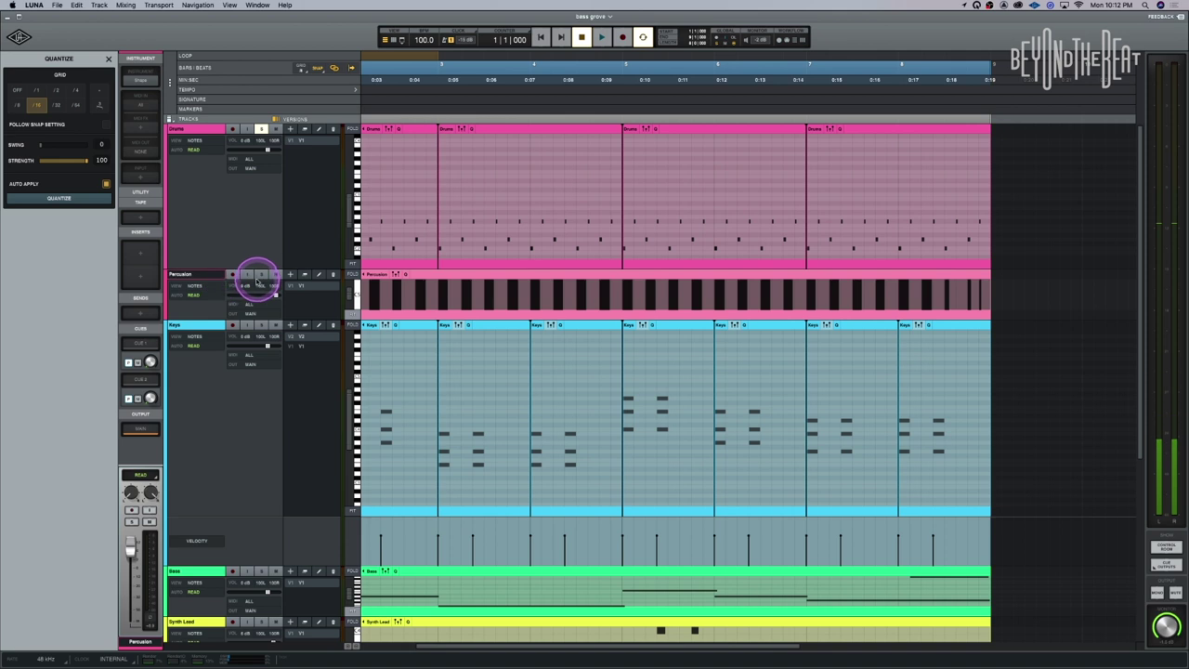
{"action": "scroll", "coordinate": [196, 551], "scroll_direction": "down", "scroll_amount": 5}
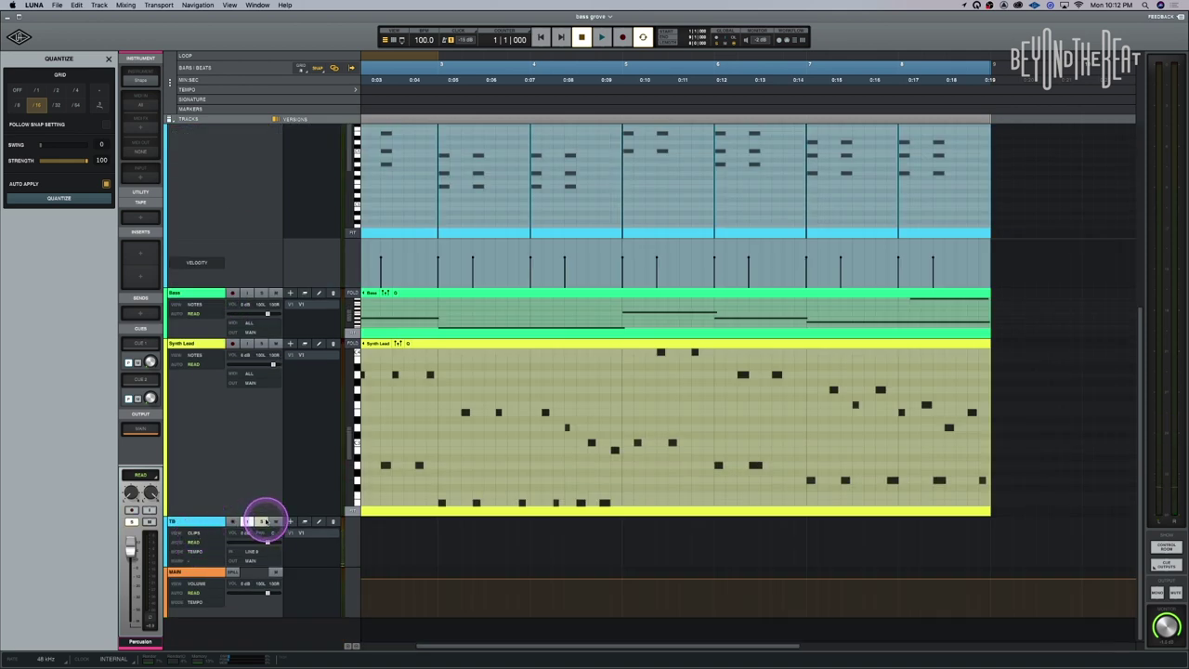
{"action": "scroll", "coordinate": [297, 467], "scroll_direction": "up", "scroll_amount": 5}
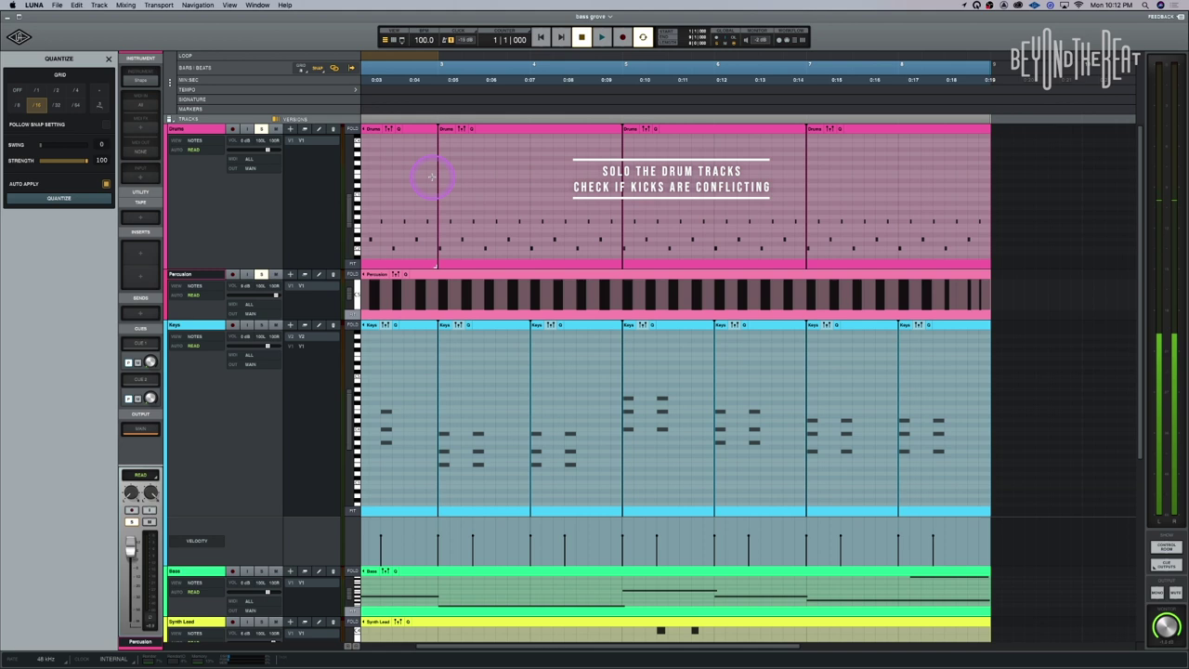
{"action": "key", "text": "space"}
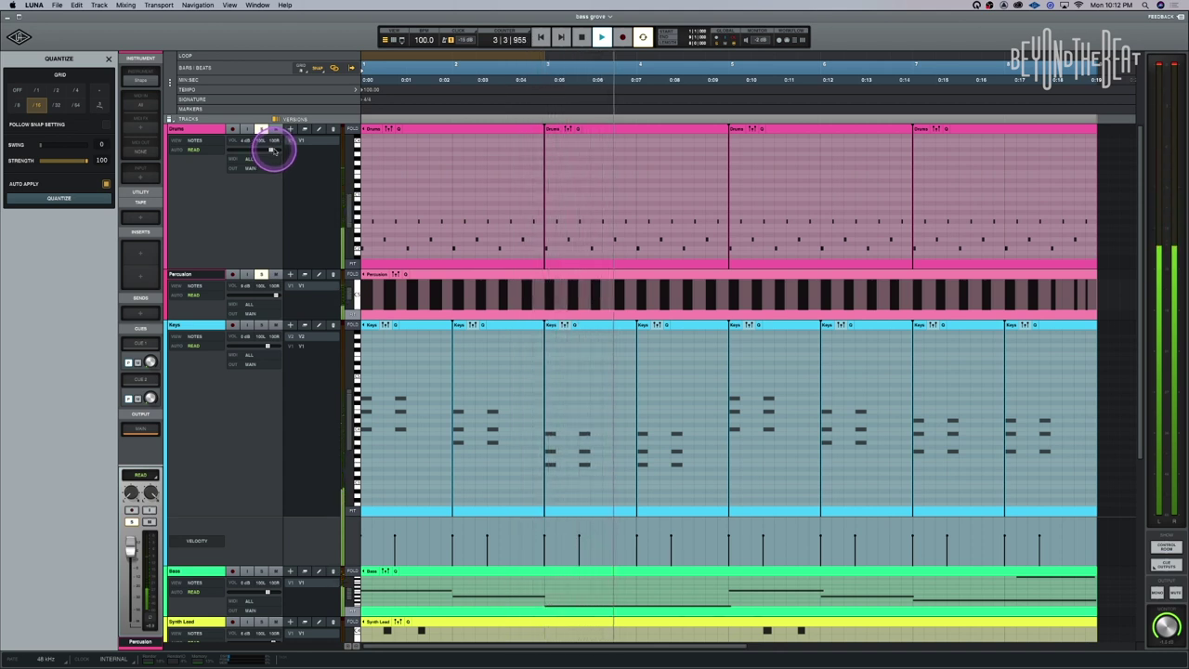
{"action": "key", "text": "space"}
Step: Turn off solo on the Drums, Percussion and TB tracks
{"action": "left_click", "coordinate": [262, 273]}
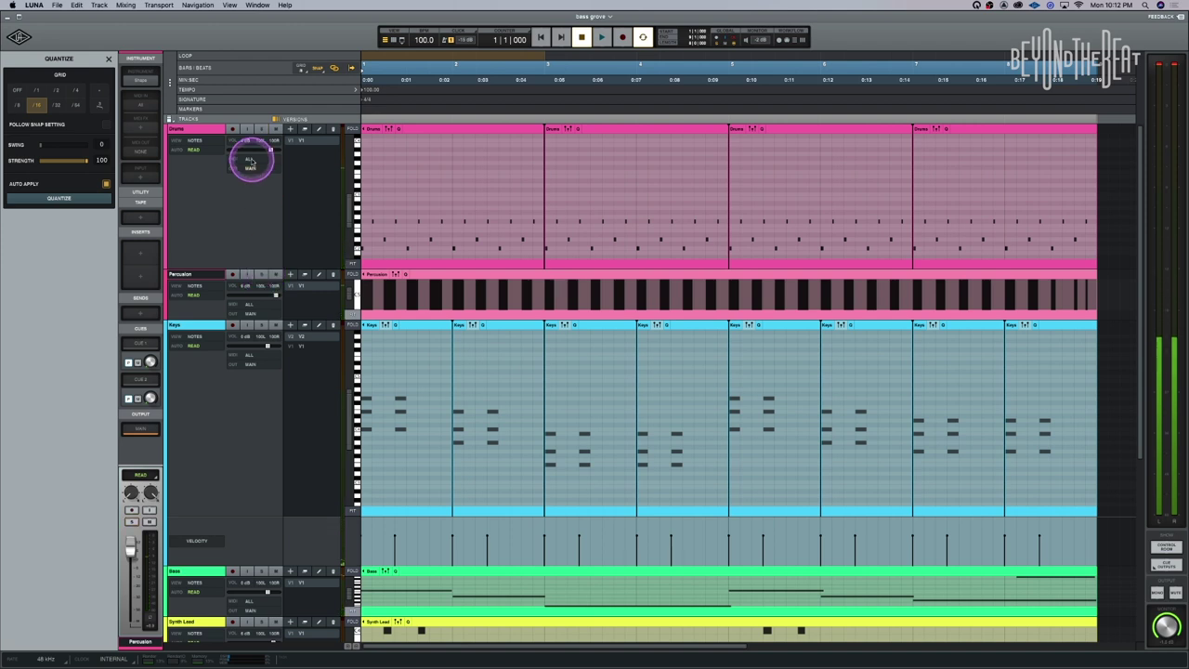
{"action": "scroll", "coordinate": [312, 331], "scroll_direction": "down", "scroll_amount": 5}
{"action": "left_click", "coordinate": [261, 521]}
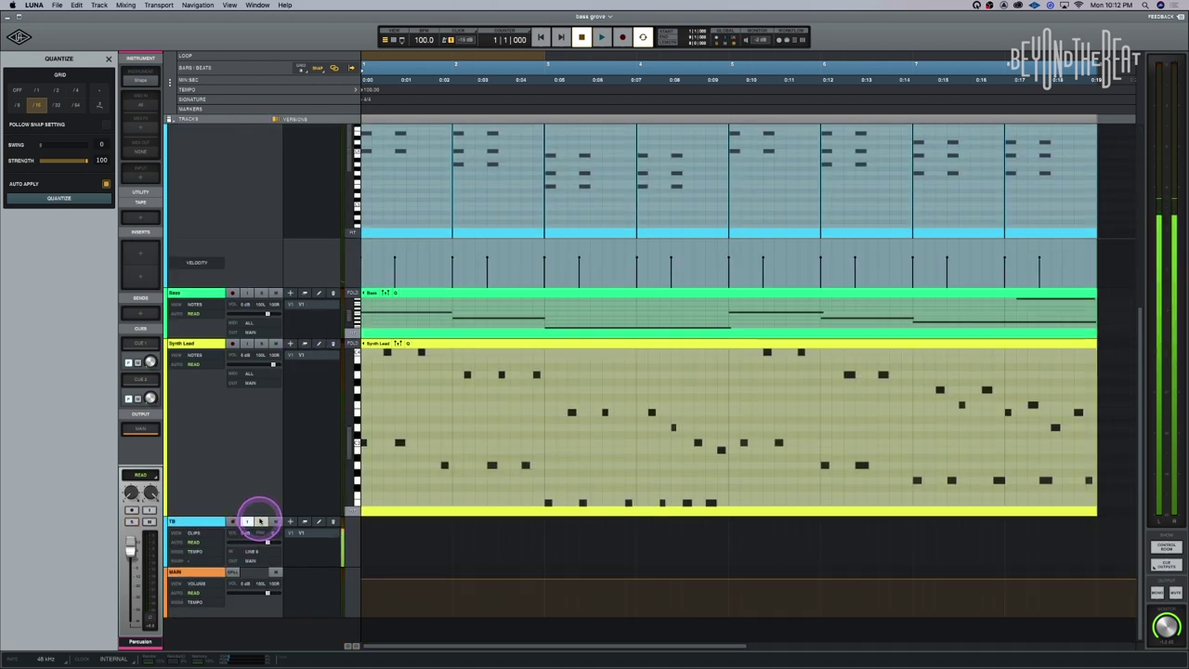
{"action": "scroll", "coordinate": [384, 478], "scroll_direction": "up", "scroll_amount": 5}
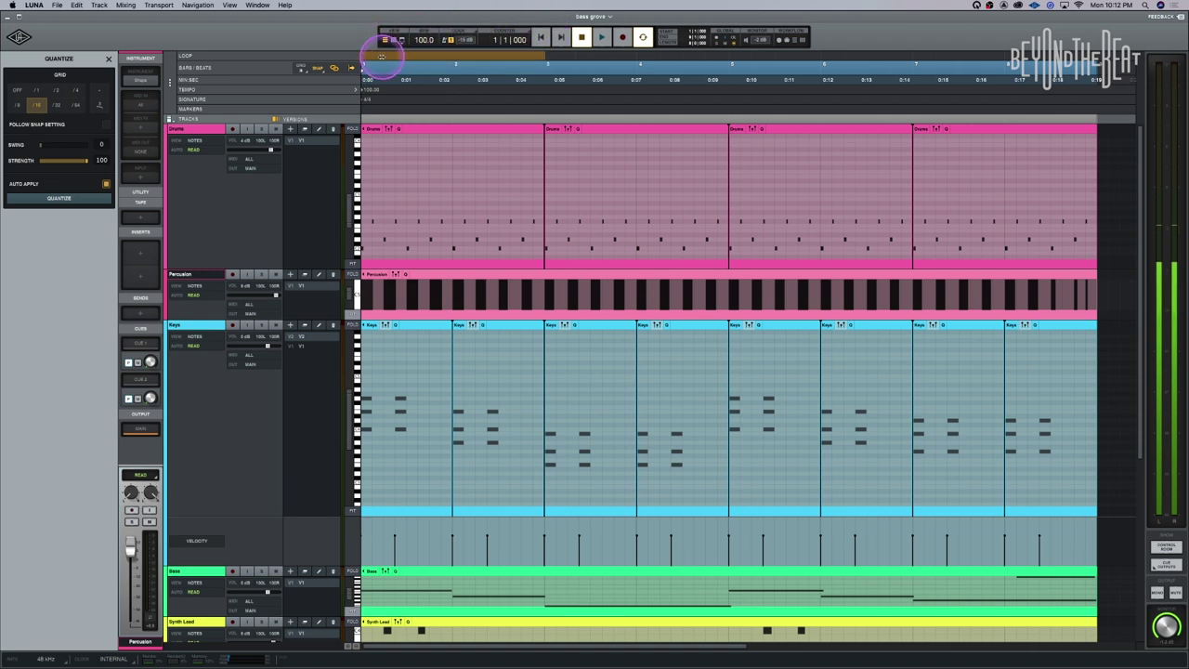
Step: Play the whole arrangement from bar 1 with the quantized Percussion part, and stop playback
{"action": "key", "text": "super+minus"}
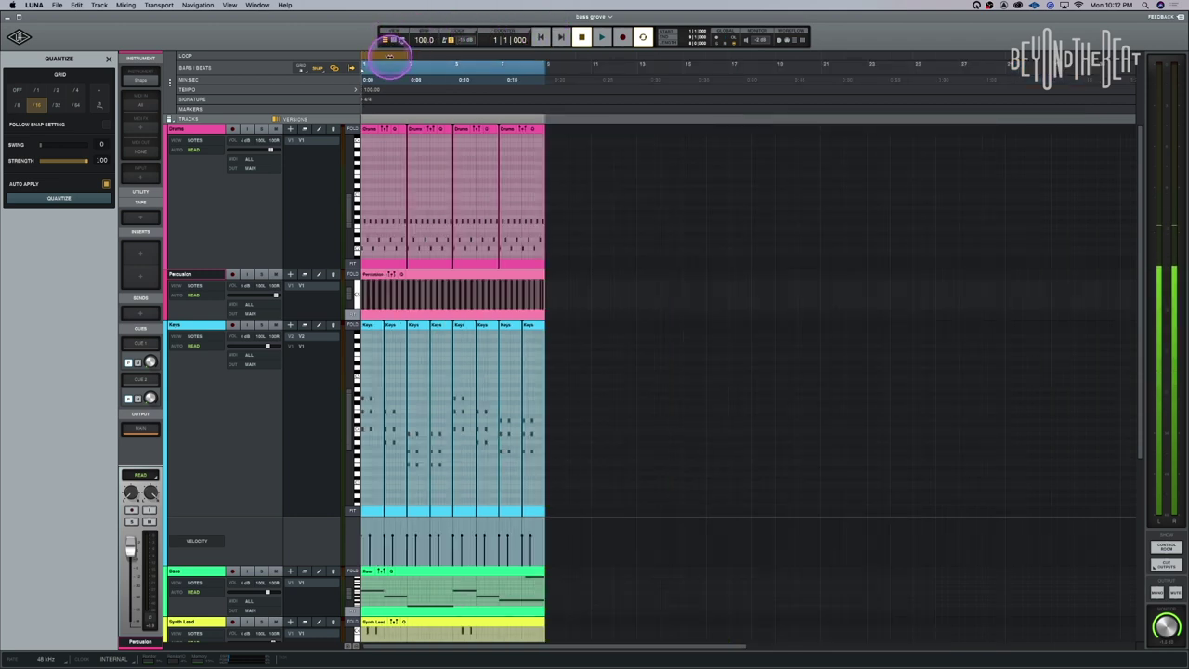
{"action": "scroll", "coordinate": [514, 212], "scroll_direction": "down", "scroll_amount": 6}
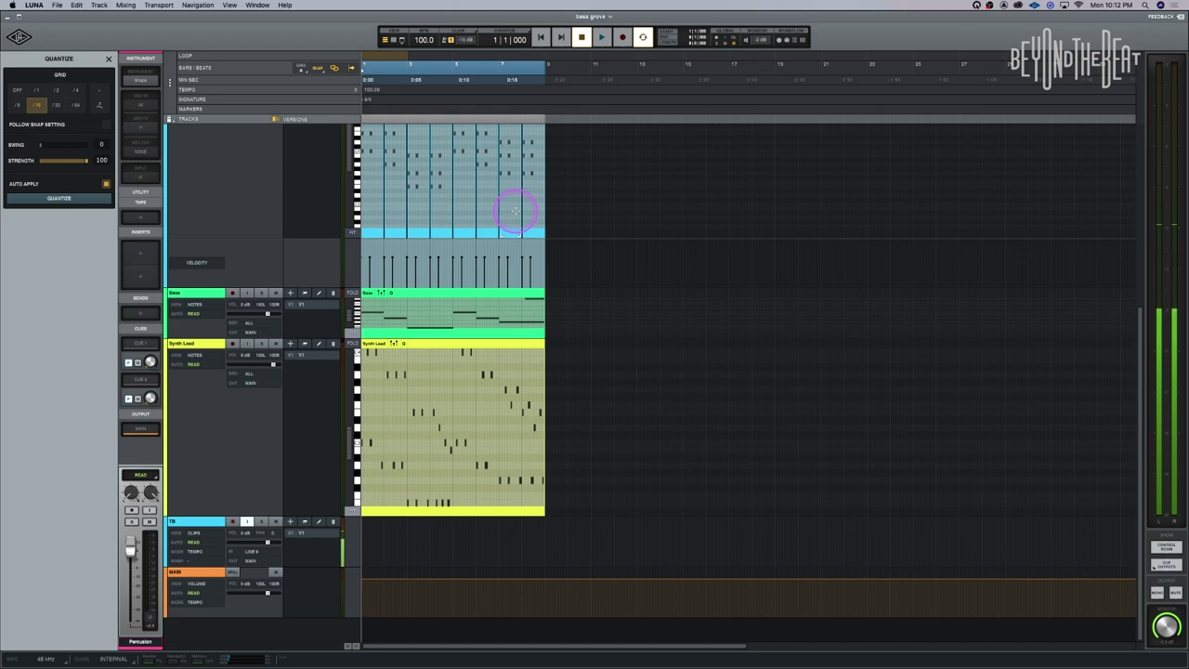
{"action": "scroll", "coordinate": [514, 212], "scroll_direction": "up", "scroll_amount": 3}
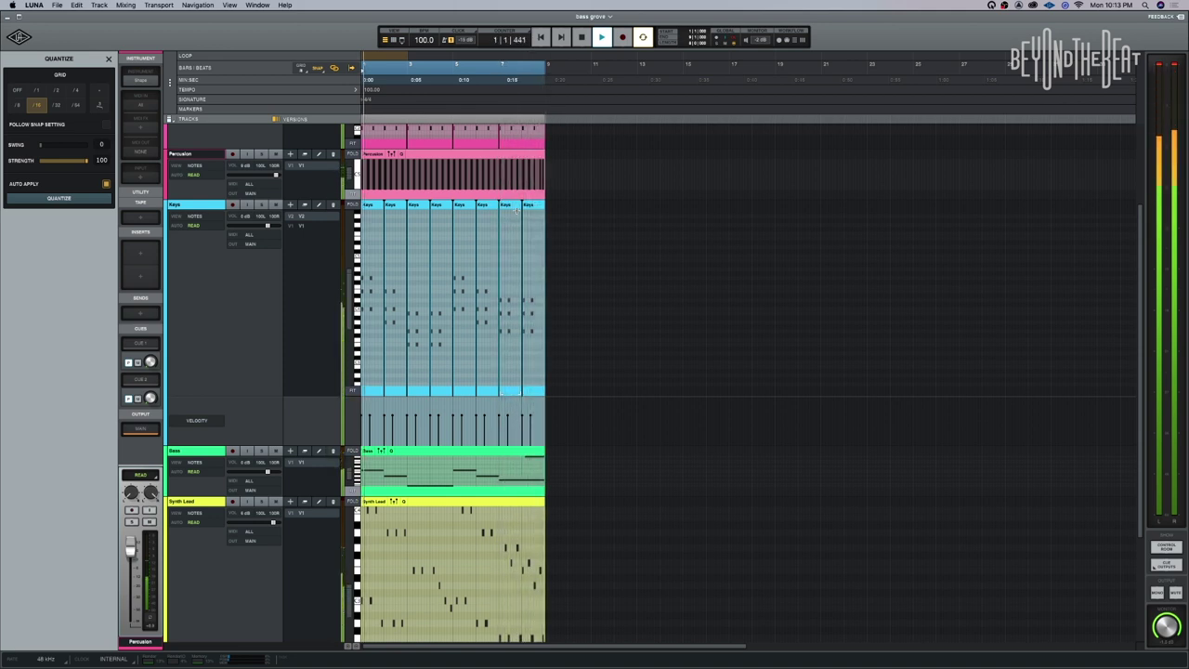
{"action": "key", "text": "space"}
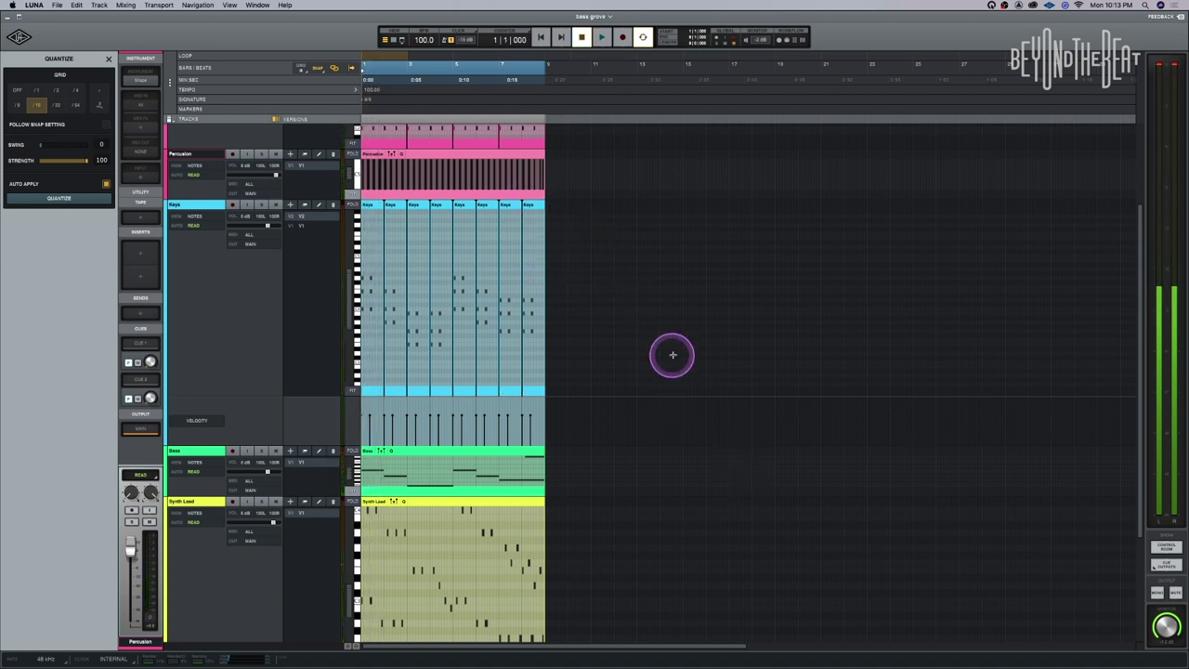
{"action": "scroll", "coordinate": [673, 354], "scroll_direction": "down", "scroll_amount": 3}
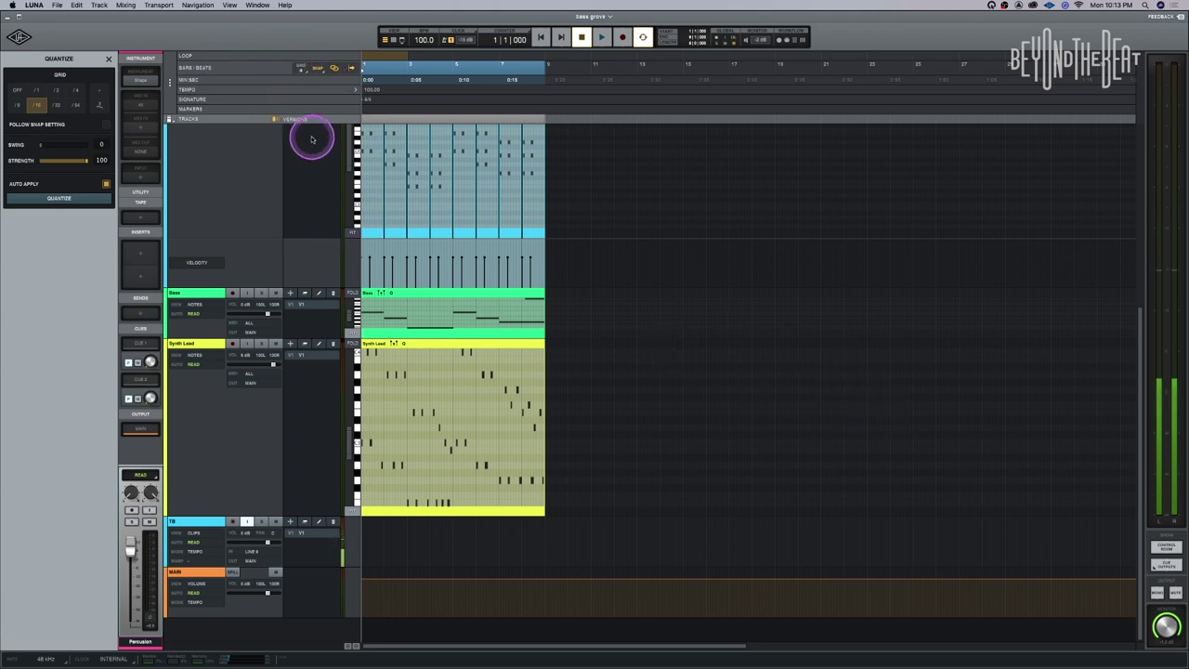
Step: Try the Micro and Small track heights on all tracks of the session
{"action": "scroll", "coordinate": [307, 137], "scroll_direction": "up", "scroll_amount": 1}
{"action": "left_click", "coordinate": [168, 120]}
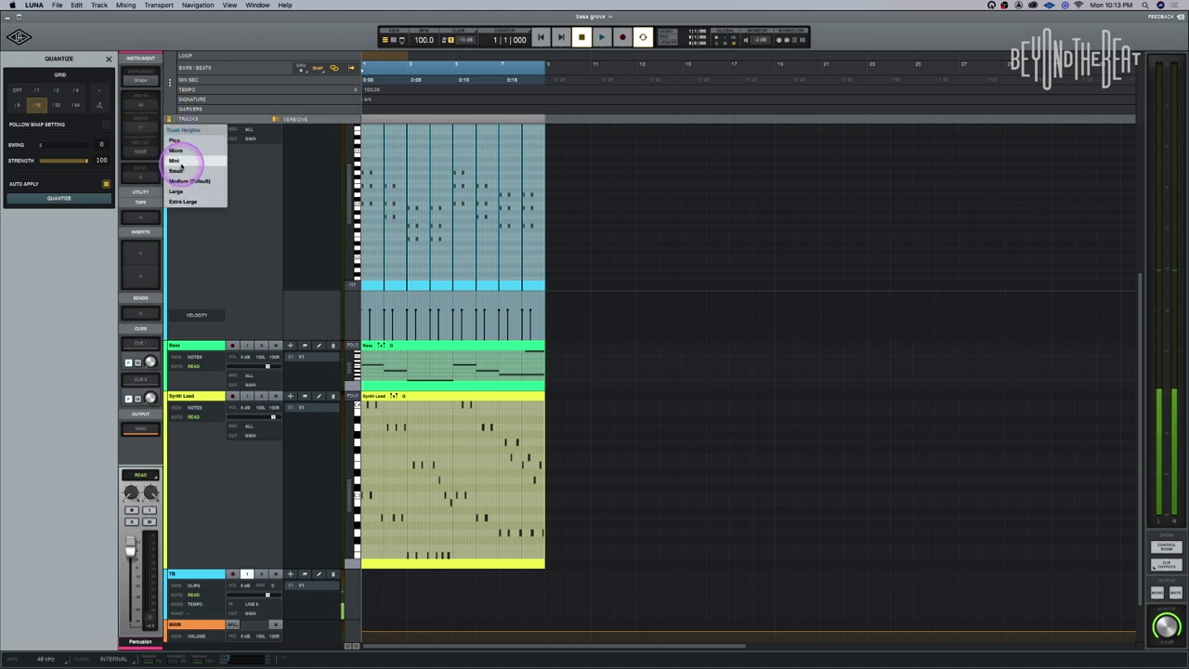
{"action": "left_click", "coordinate": [176, 149]}
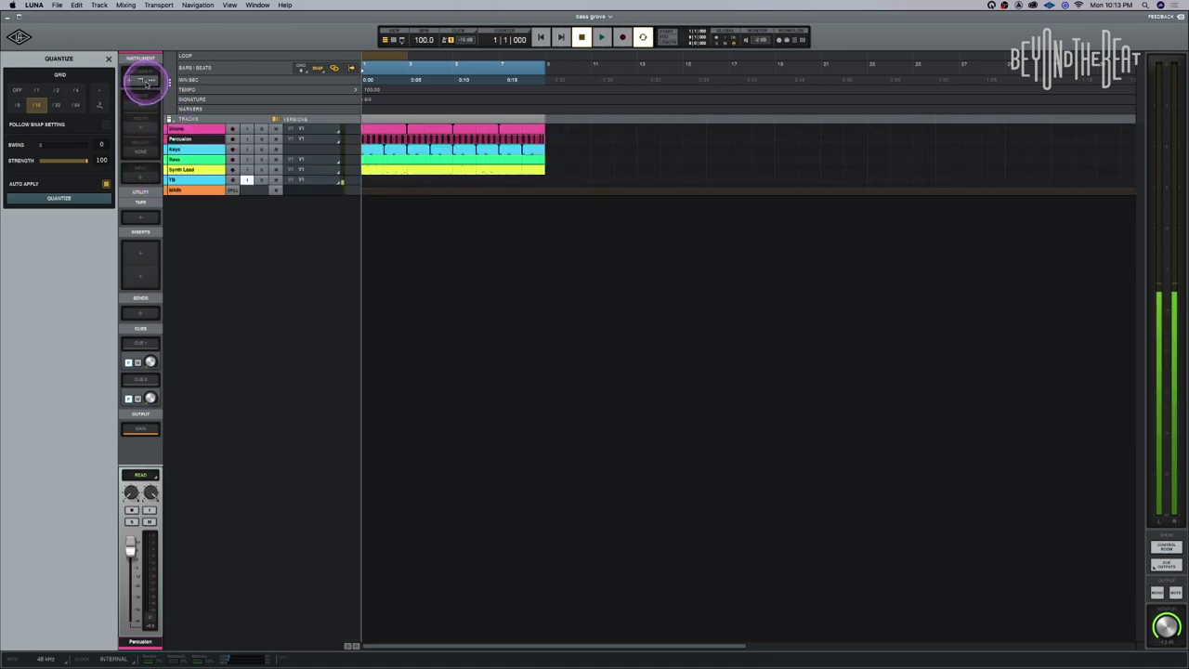
{"action": "left_click", "coordinate": [170, 120]}
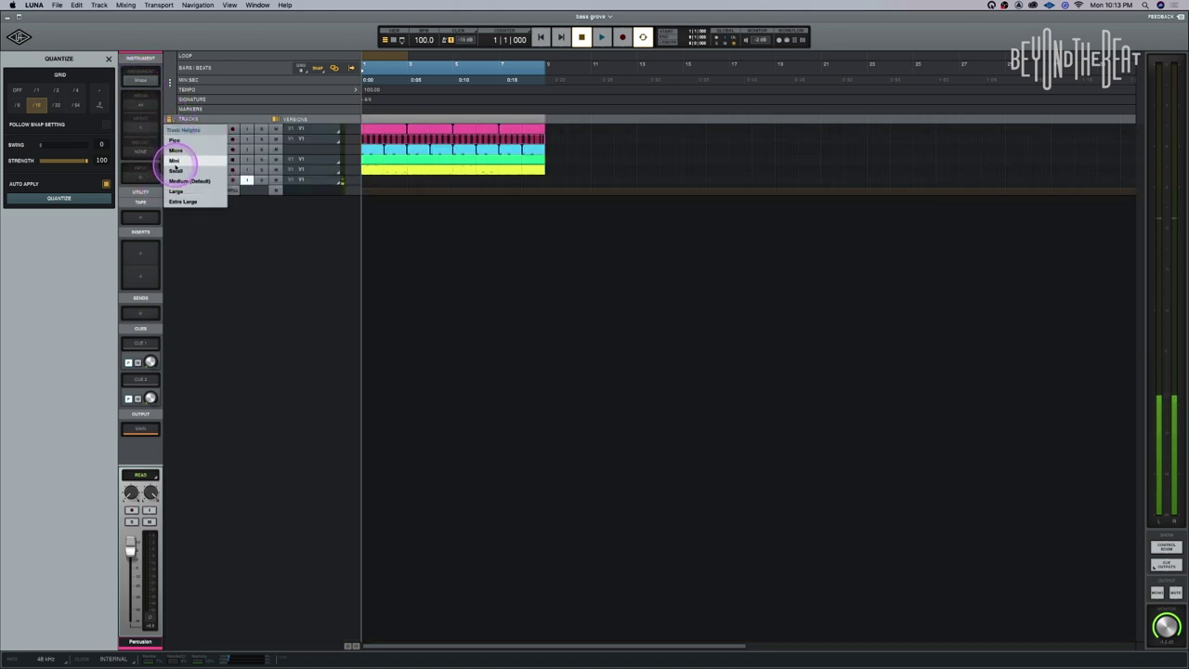
{"action": "left_click", "coordinate": [176, 171]}
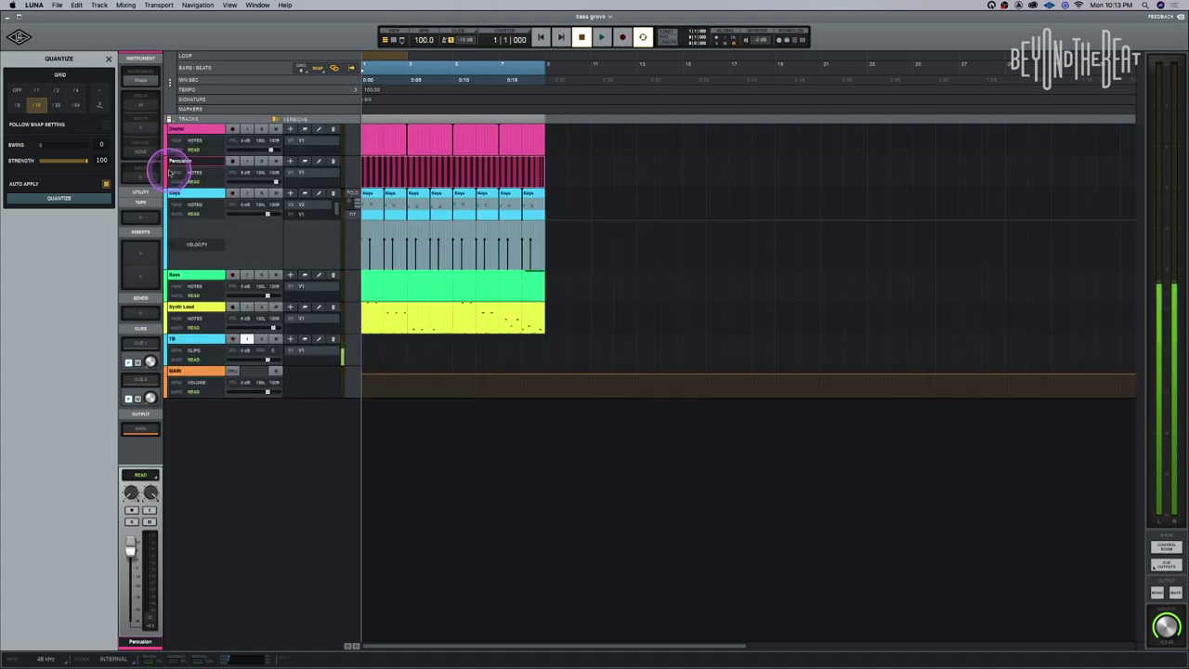
Step: Set the height of all tracks to Medium (Default)
{"action": "left_click", "coordinate": [169, 120]}
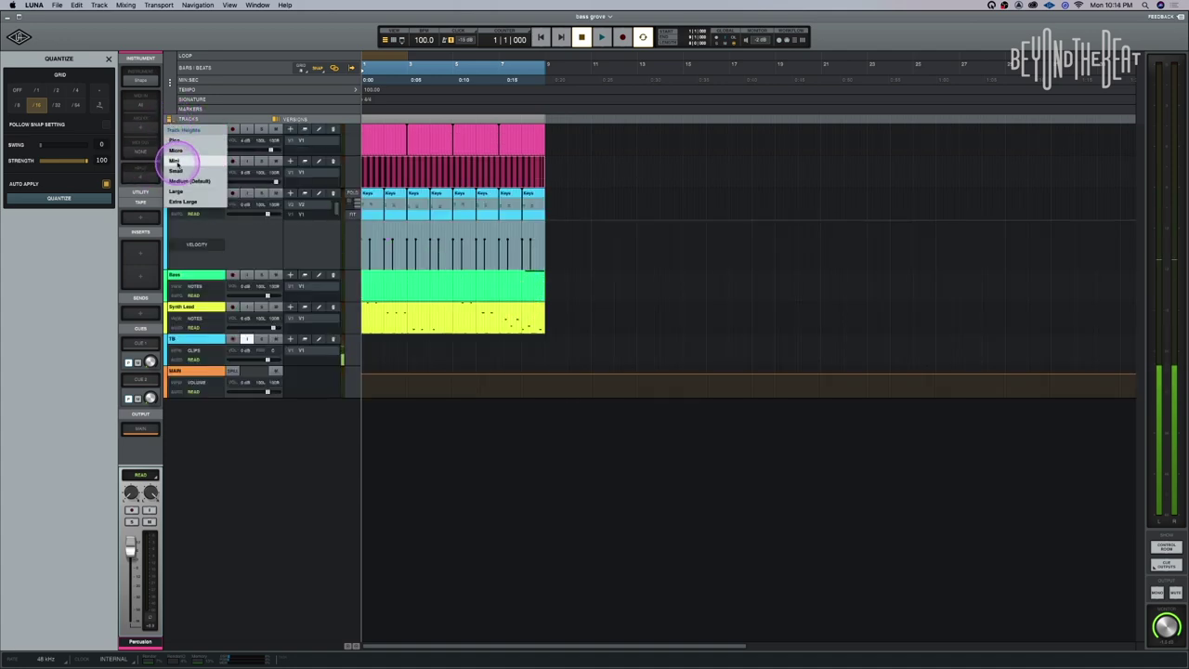
{"action": "left_click", "coordinate": [179, 180]}
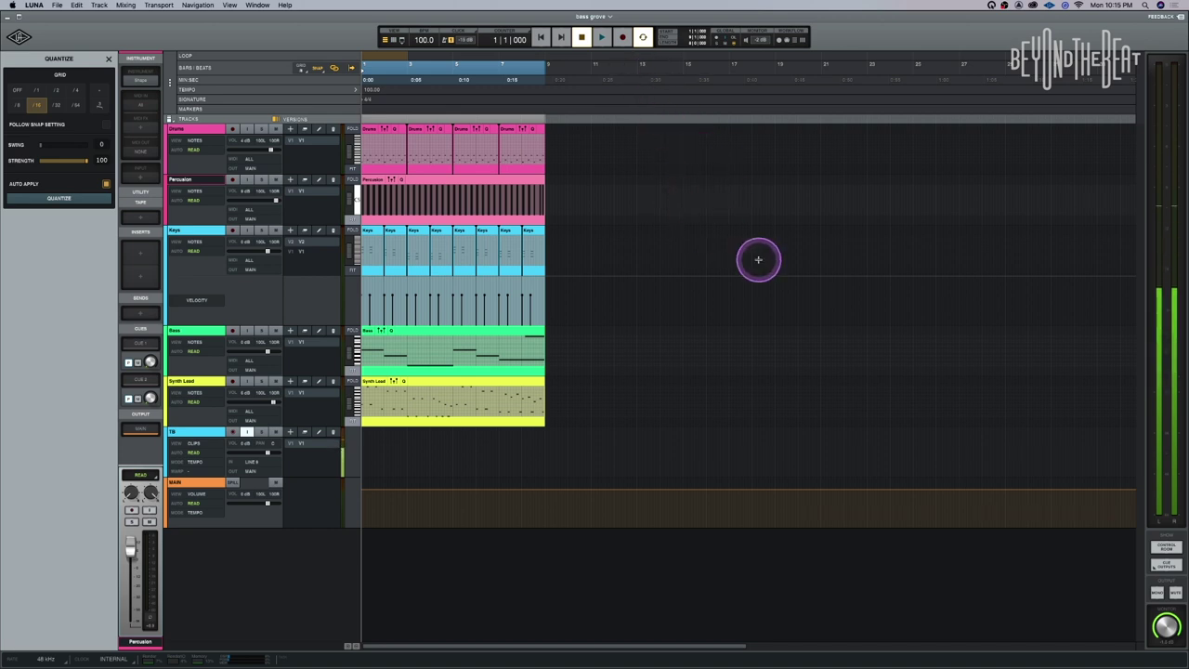
{"action": "mouse_move", "coordinate": [859, 655]}
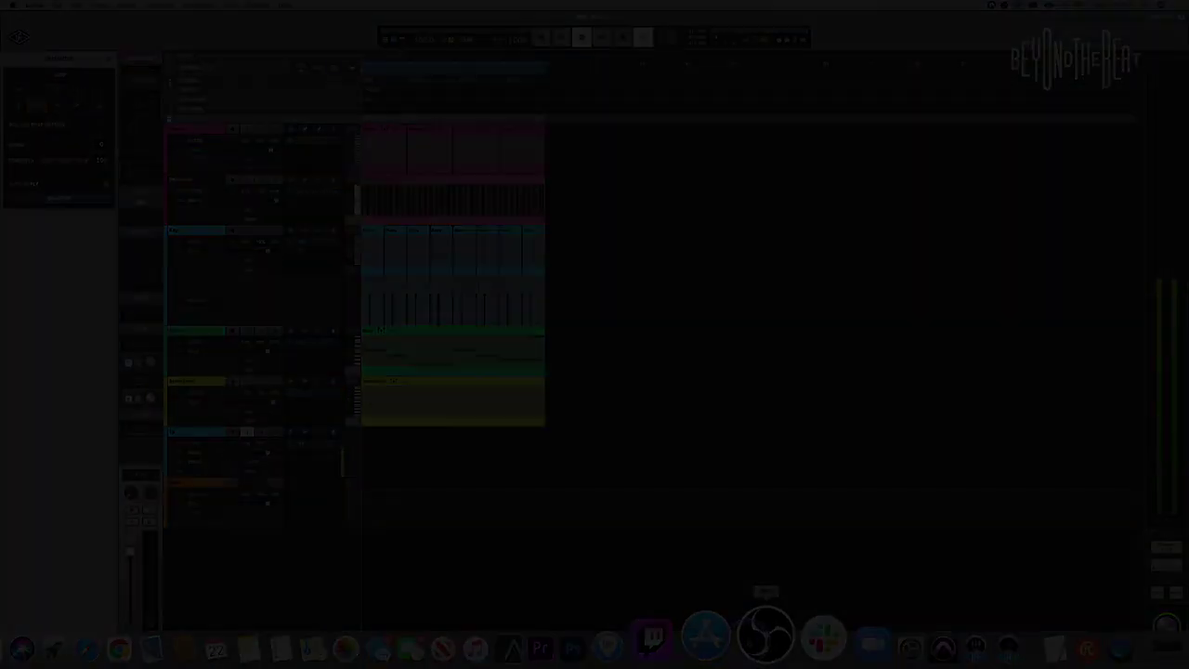